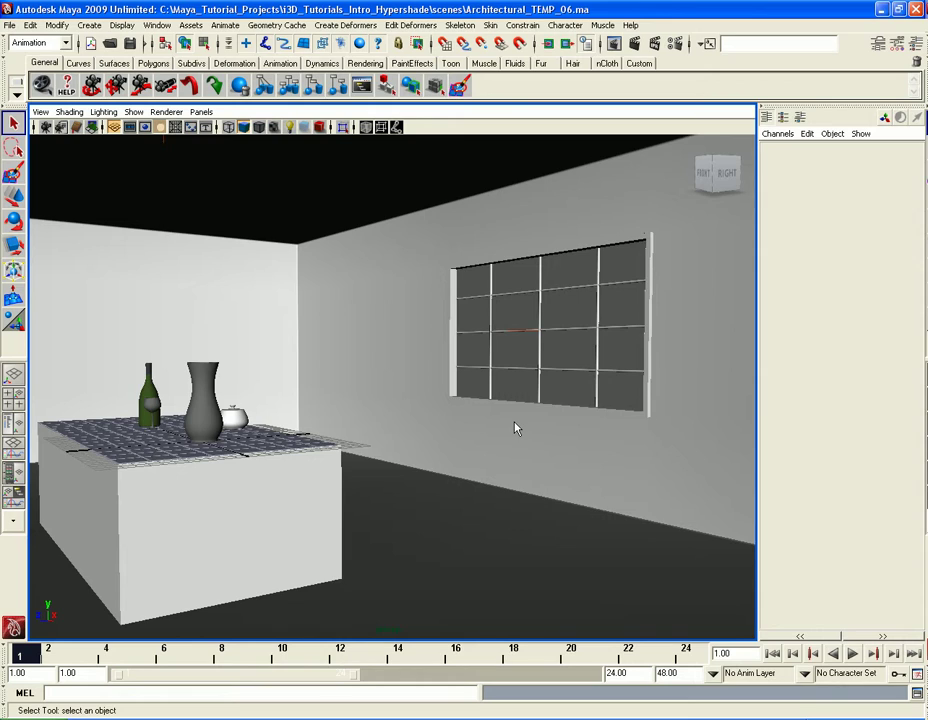
- Examine the objects on the tiled tabletop, selecting the vase and the wine glass in turn
left_click_drag(375, 474, 483, 437, "alt")
middle_click_drag(483, 437, 488, 409, "alt")
mouse_move(488, 409)
left_mouse_down("alt")
mouse_move(451, 402)
mouse_move(477, 410)
left_mouse_up("alt")
scroll(452, 411, "up", 2)
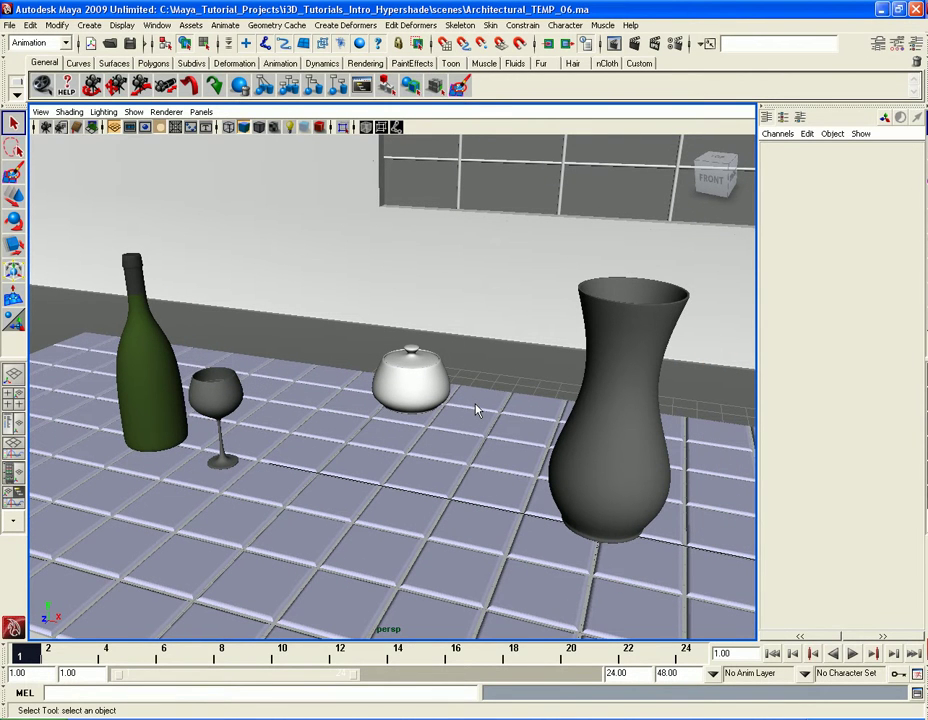
left_click(628, 491)
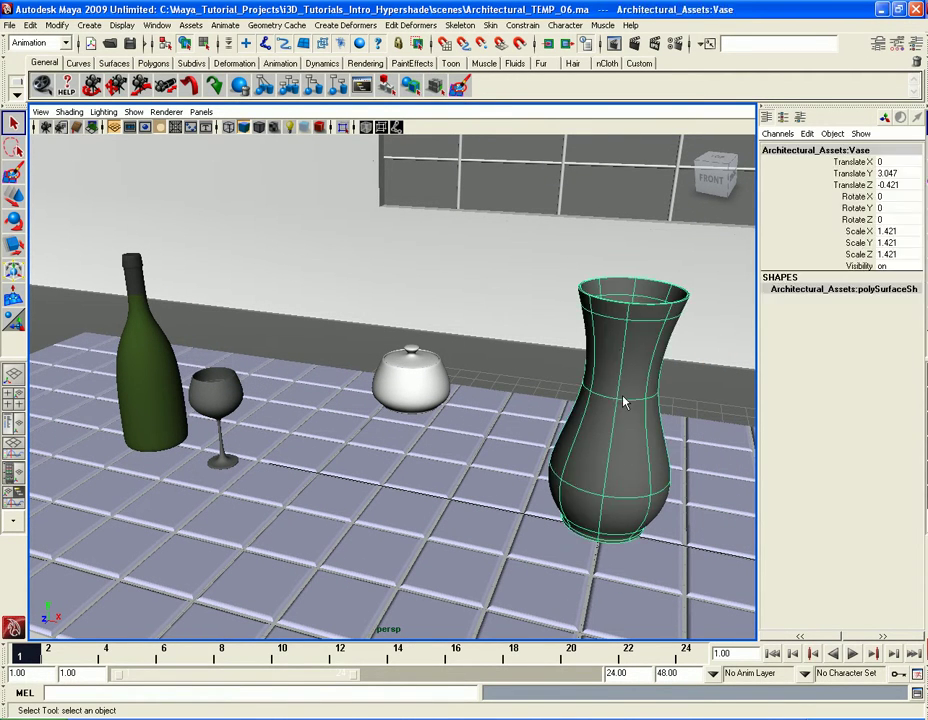
left_click(220, 398)
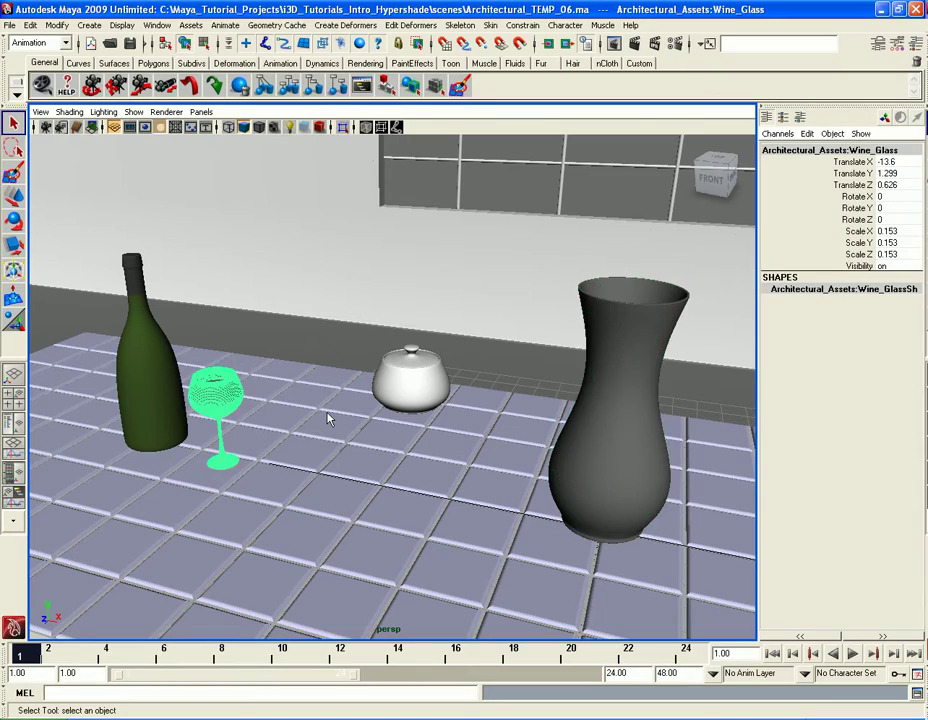
- Frame the wine glass, select the wine inside it, and examine both from above and from the side
key("f")
left_click_drag(329, 416, 377, 404, "alt")
right_click_drag(377, 404, 395, 435, "alt")
left_click_drag(395, 435, 394, 429, "alt")
right_click_drag(394, 429, 394, 356, "alt")
left_click(395, 368)
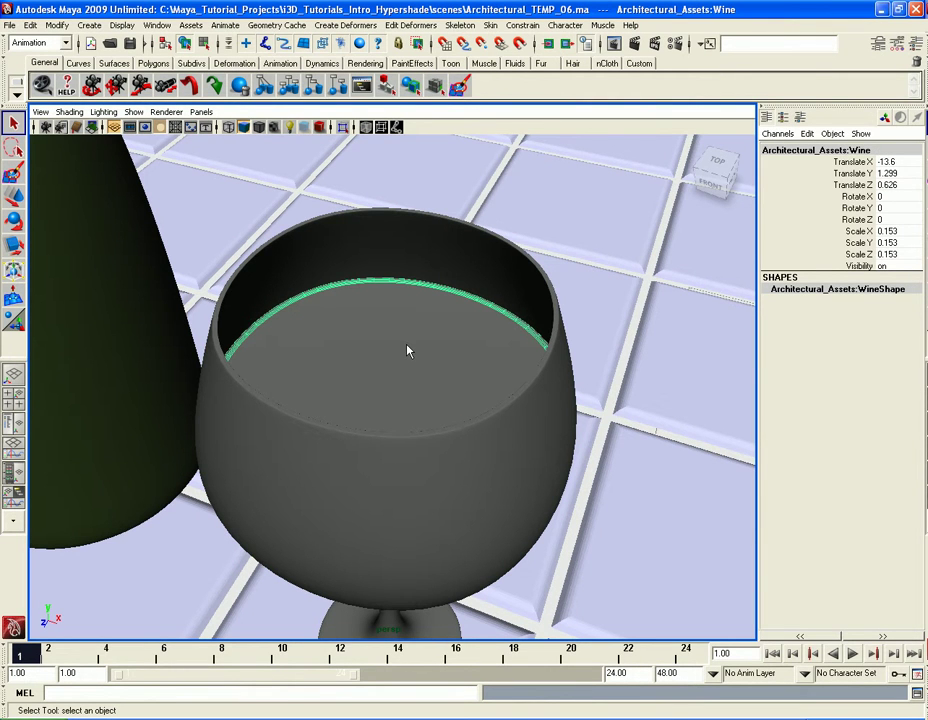
scroll(408, 350, "down", 5)
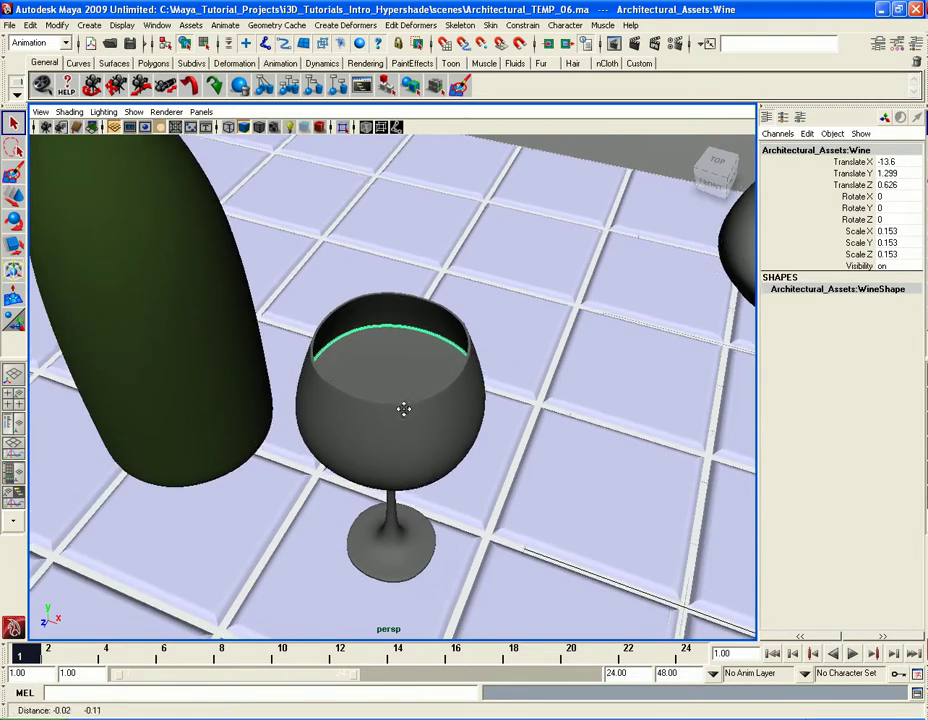
left_click_drag(404, 420, 408, 367, "alt")
right_click_drag(408, 367, 408, 330, "alt")
left_click_drag(408, 330, 412, 373, "alt")
scroll(410, 364, "up", 2)
- Isolate the wine glass together with its wine in the perspective view and clear the selection
left_click(414, 350)
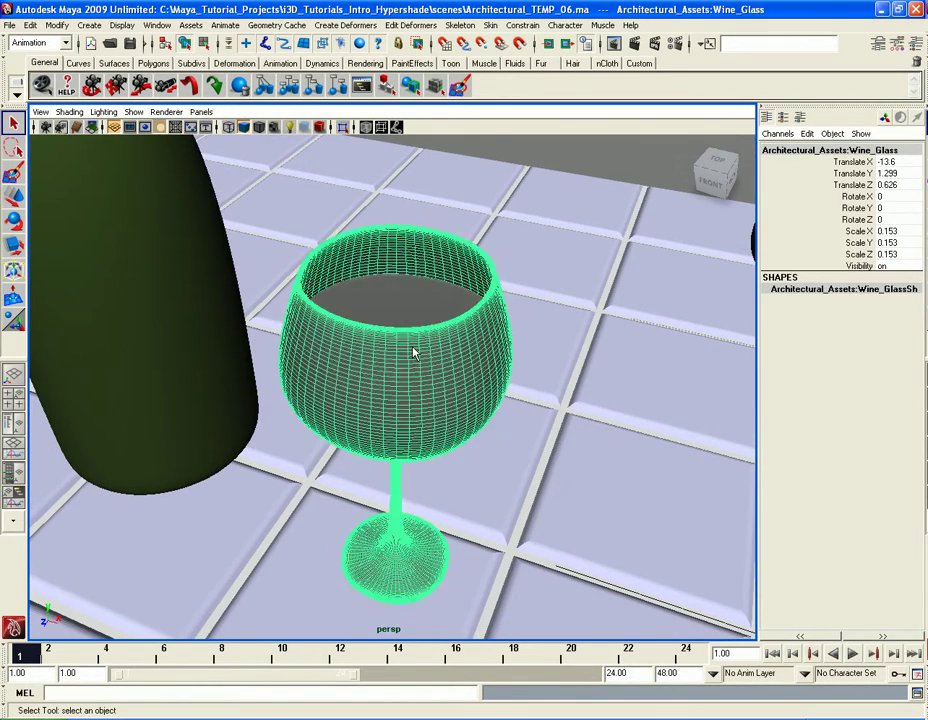
left_click_drag(410, 300, 281, 172, "alt")
left_click(409, 318, "shift")
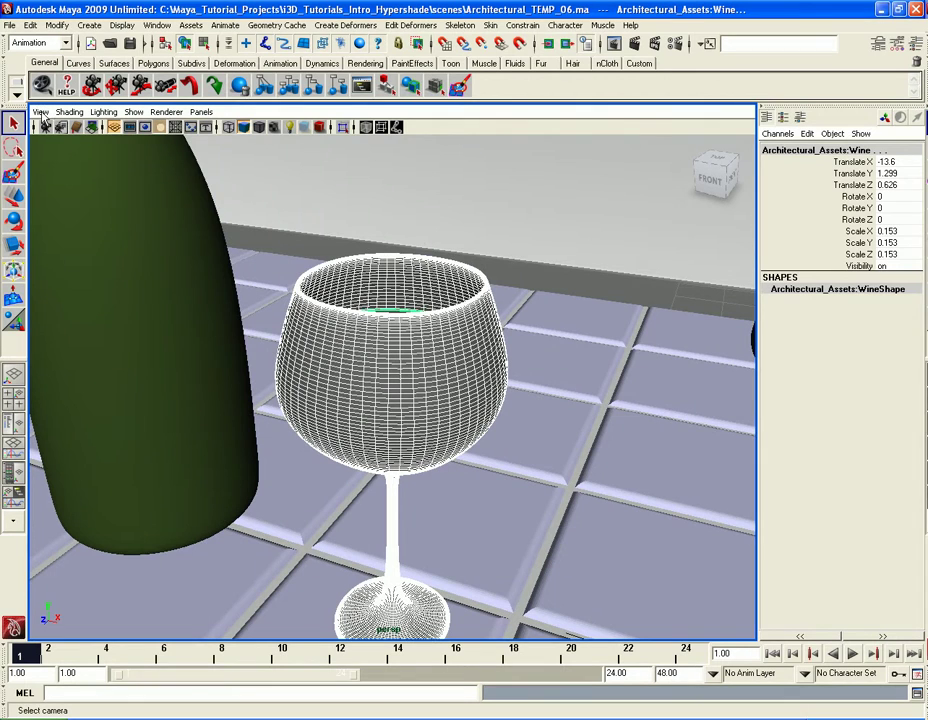
left_click(134, 113)
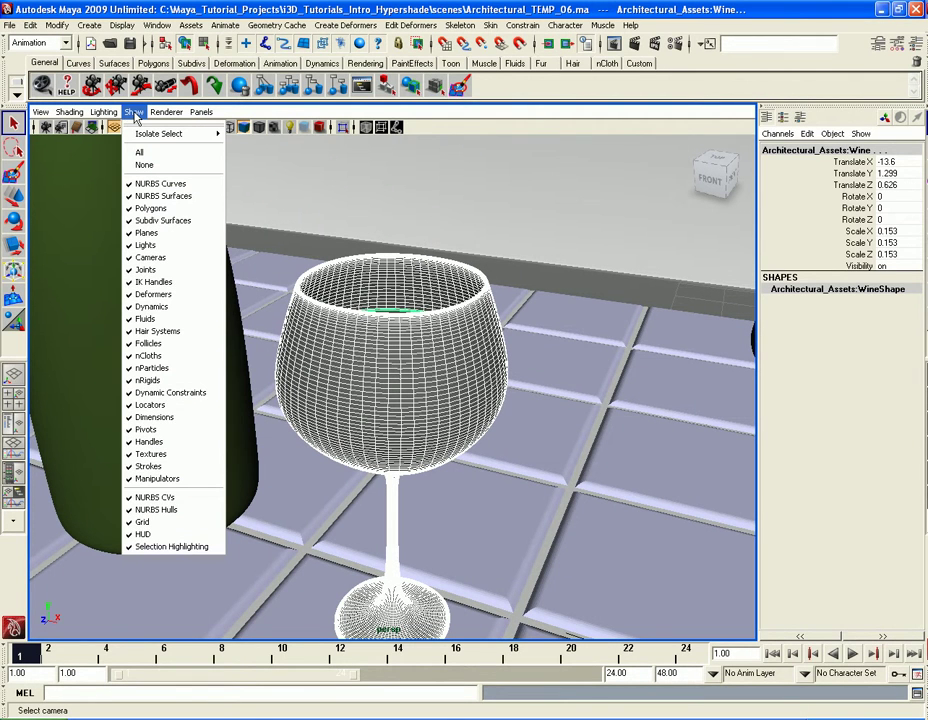
mouse_move(155, 135)
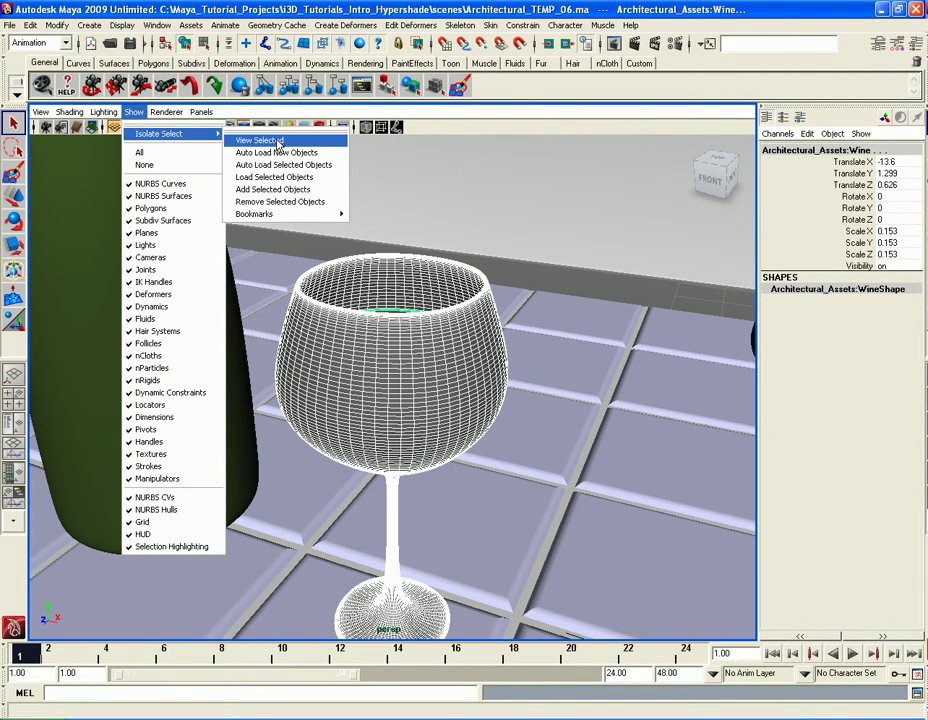
left_click(260, 141)
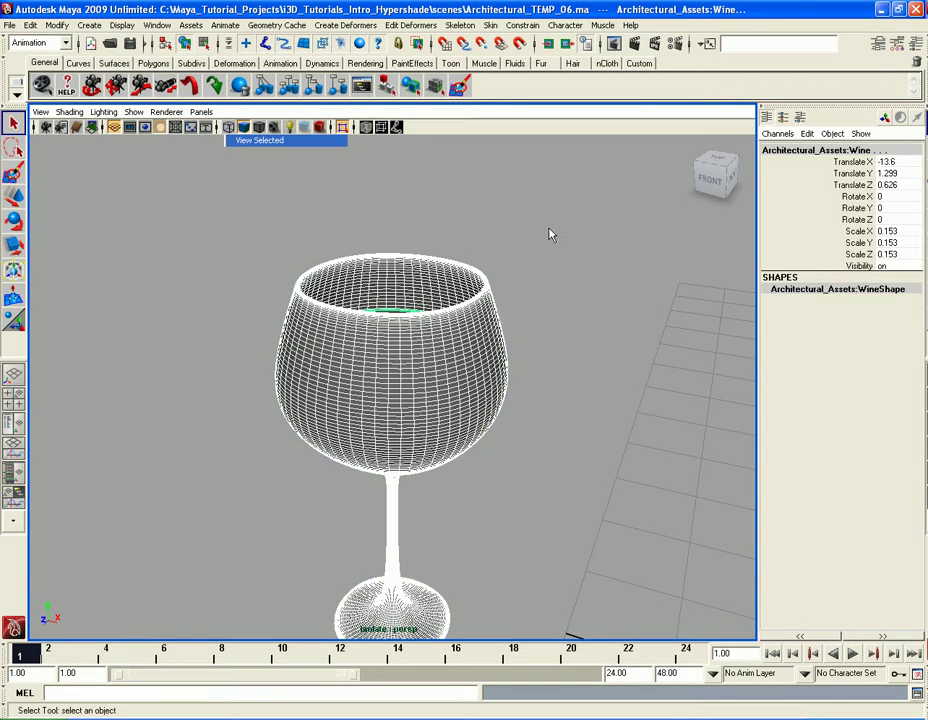
left_click(497, 389)
left_click_drag(497, 389, 472, 372, "alt")
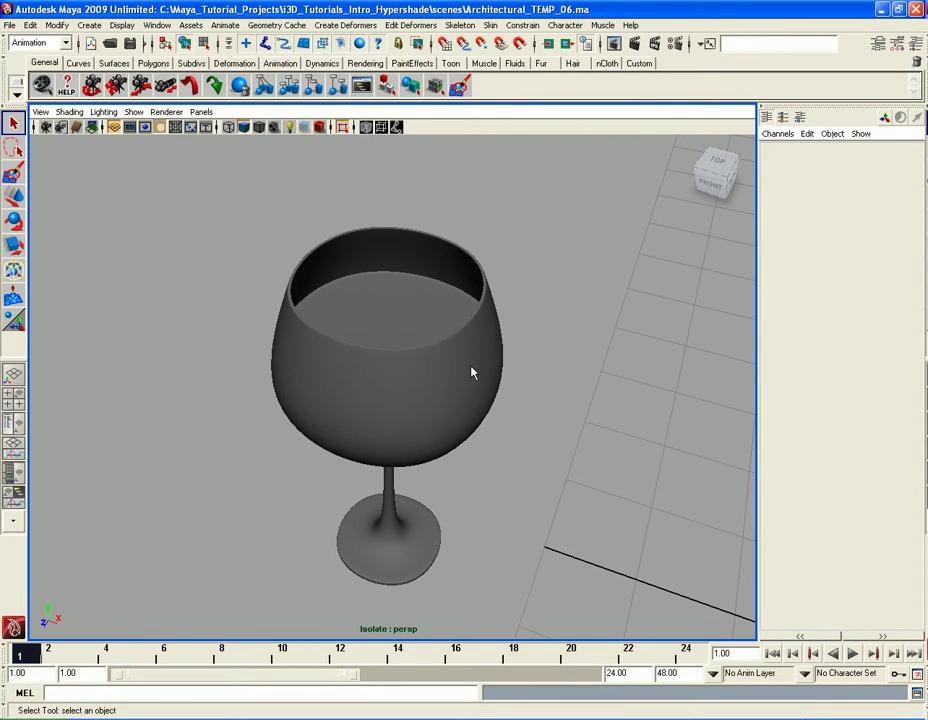
- Examine the rim and the liquid surface of the isolated glass, selecting the glass mesh and the wine mesh separately
scroll(472, 372, "up", 4)
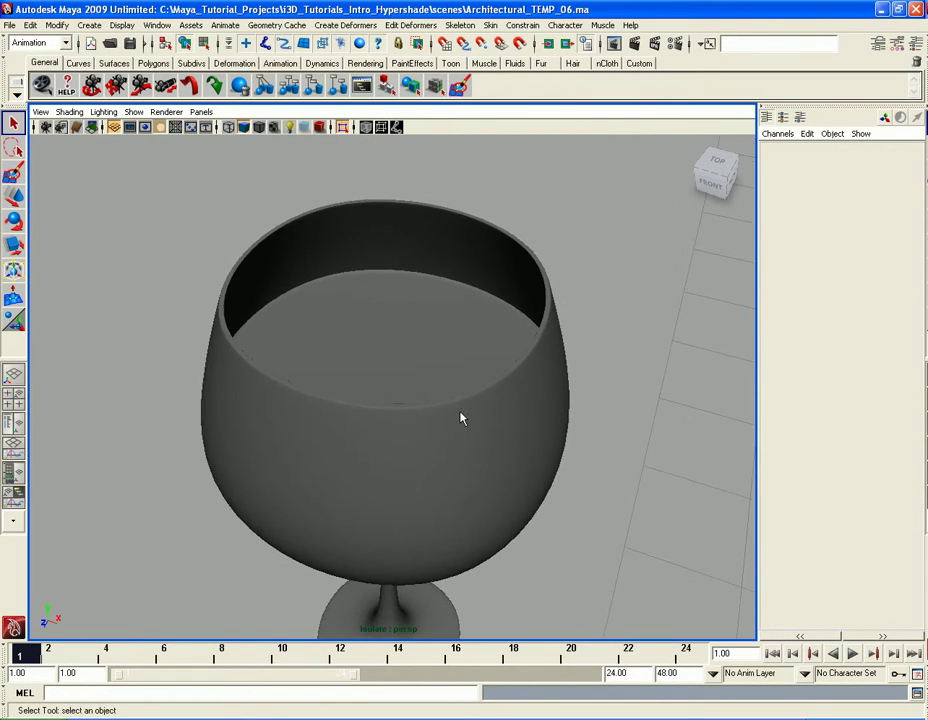
left_click(406, 296)
left_click(543, 319)
left_click(566, 318)
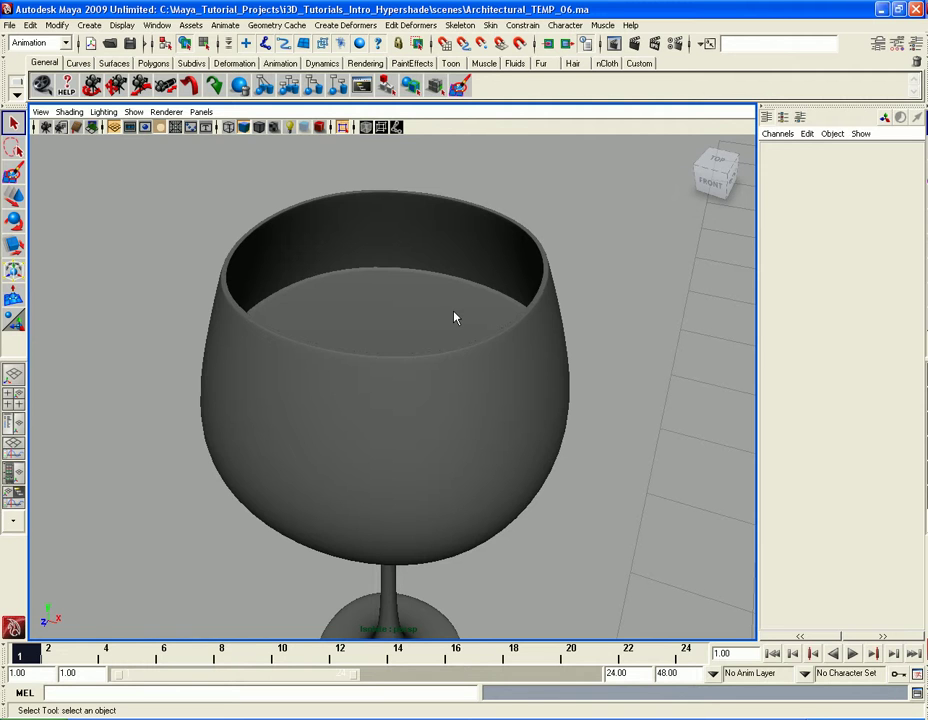
left_click_drag(455, 351, 444, 397, "alt")
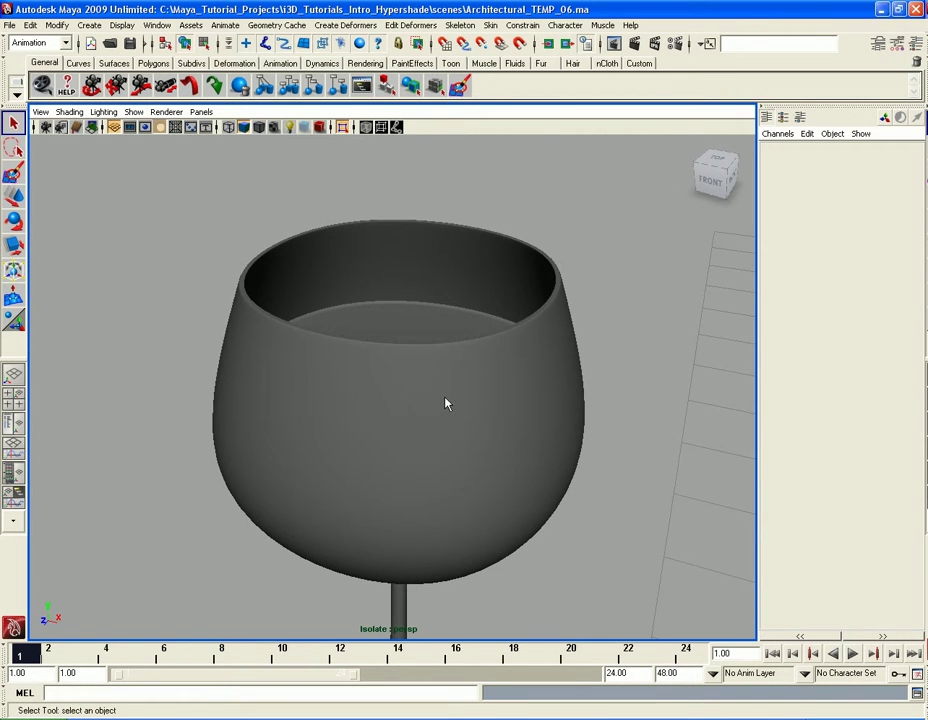
left_click_drag(445, 389, 439, 389, "alt")
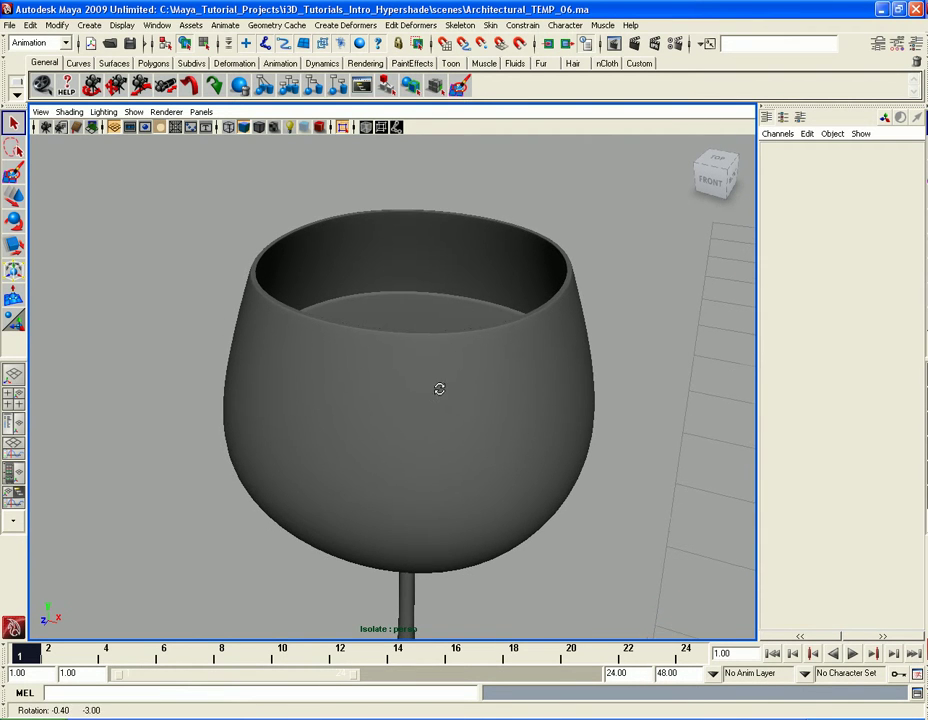
left_click(441, 261)
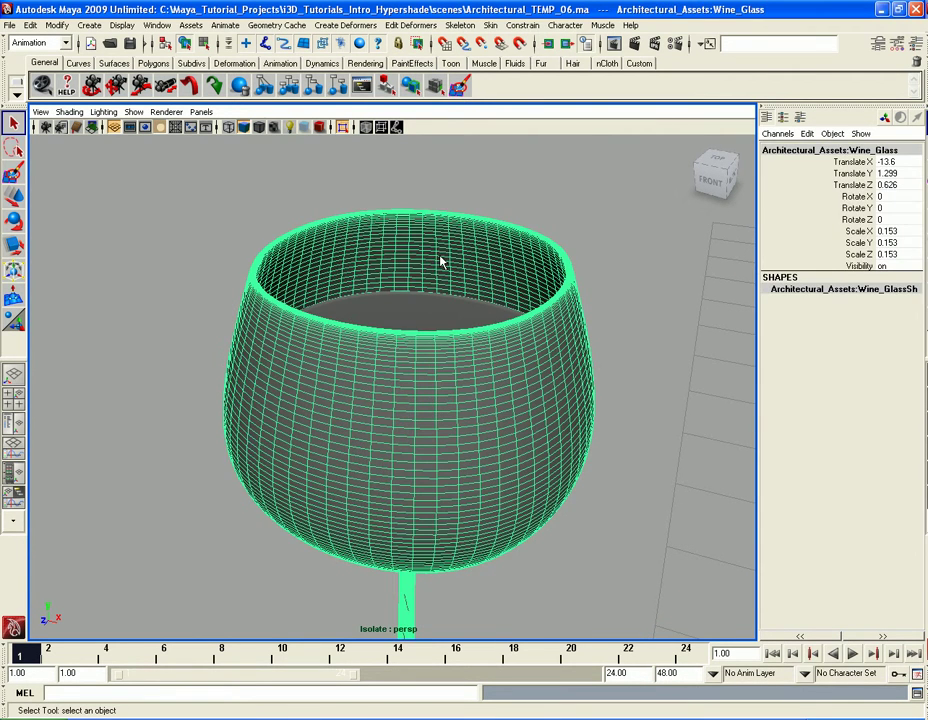
left_click(432, 321)
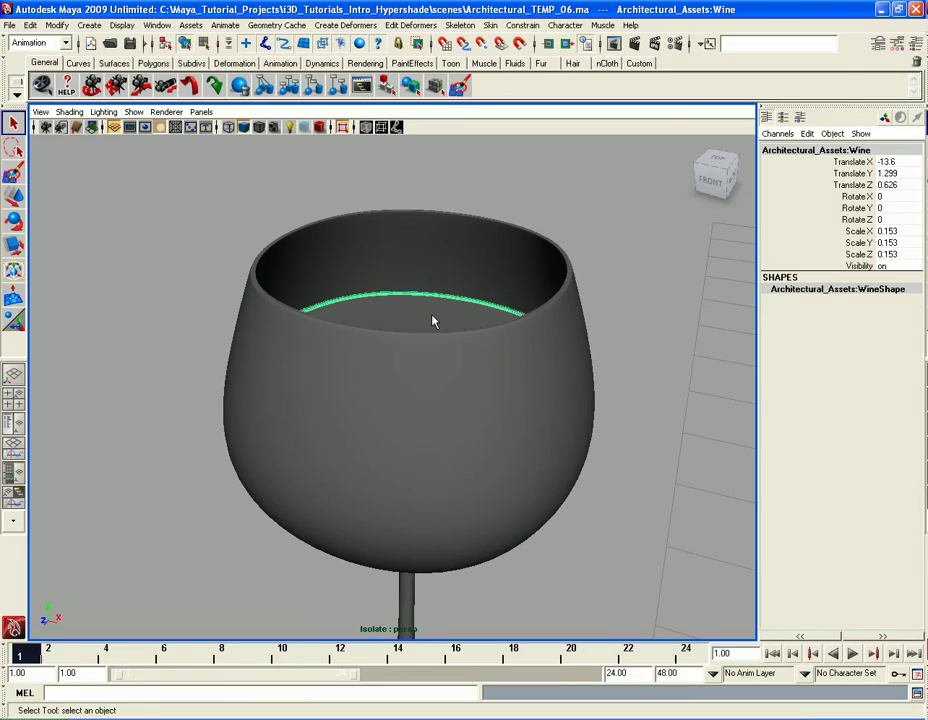
- Display the glass in wireframe to examine how the wine volume fits inside the bowl
key("4")
left_click_drag(432, 321, 428, 347, "alt")
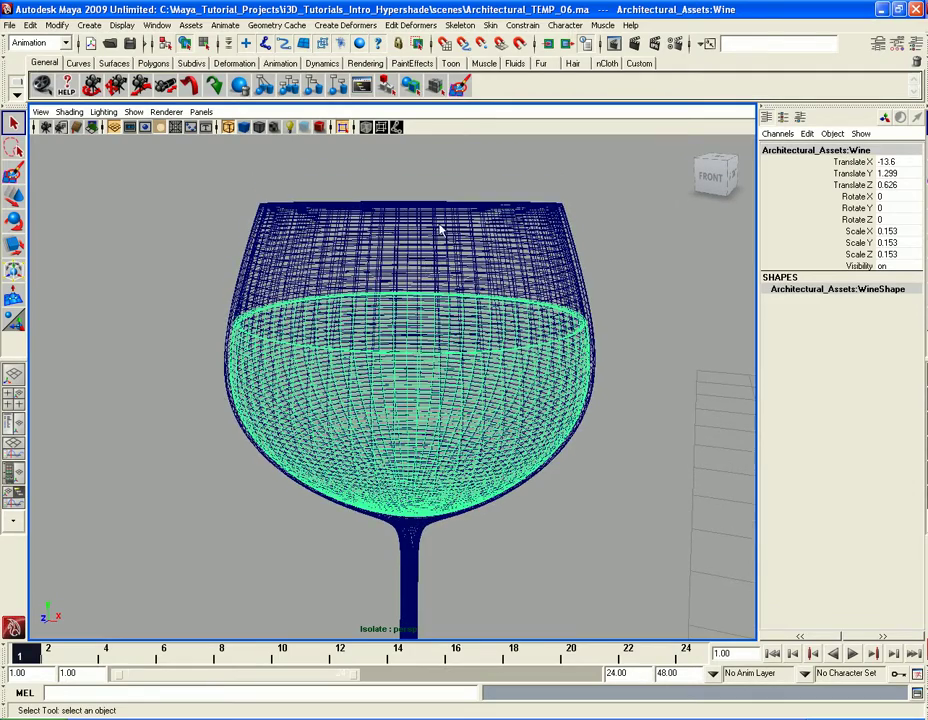
left_click(440, 261)
left_click_drag(435, 345, 452, 311, "alt")
mouse_move(452, 311)
right_mouse_down("alt")
mouse_move(449, 325)
mouse_move(449, 312)
right_mouse_up("alt")
left_click_drag(448, 313, 348, 319, "alt")
- Move the wine mesh out of the glass, up and behind it, to about X -12.17, Y 2.02, Z -1.33
left_click(426, 328)
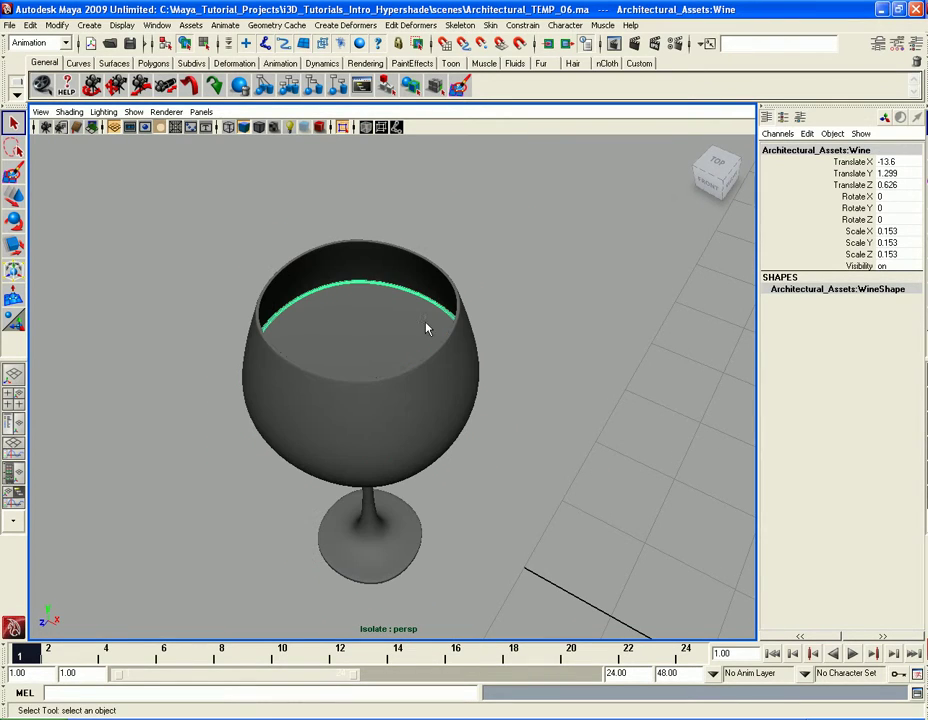
key("w")
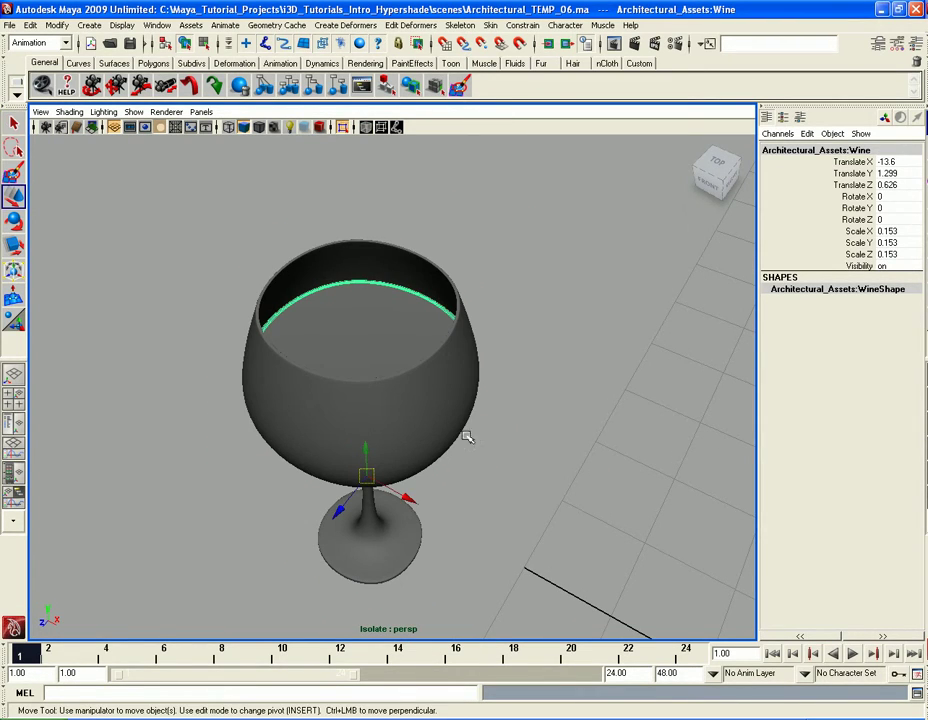
middle_click_drag(348, 570, 580, 455)
key("q")
mouse_move(476, 490)
left_mouse_down("alt")
mouse_move(548, 435)
mouse_move(507, 480)
mouse_move(404, 437)
mouse_move(485, 481)
left_mouse_up("alt")
scroll(485, 481, "up", 3)
middle_click_drag(377, 472, 528, 429, "alt")
scroll(507, 427, "down", 3)
scroll(464, 429, "up", 2)
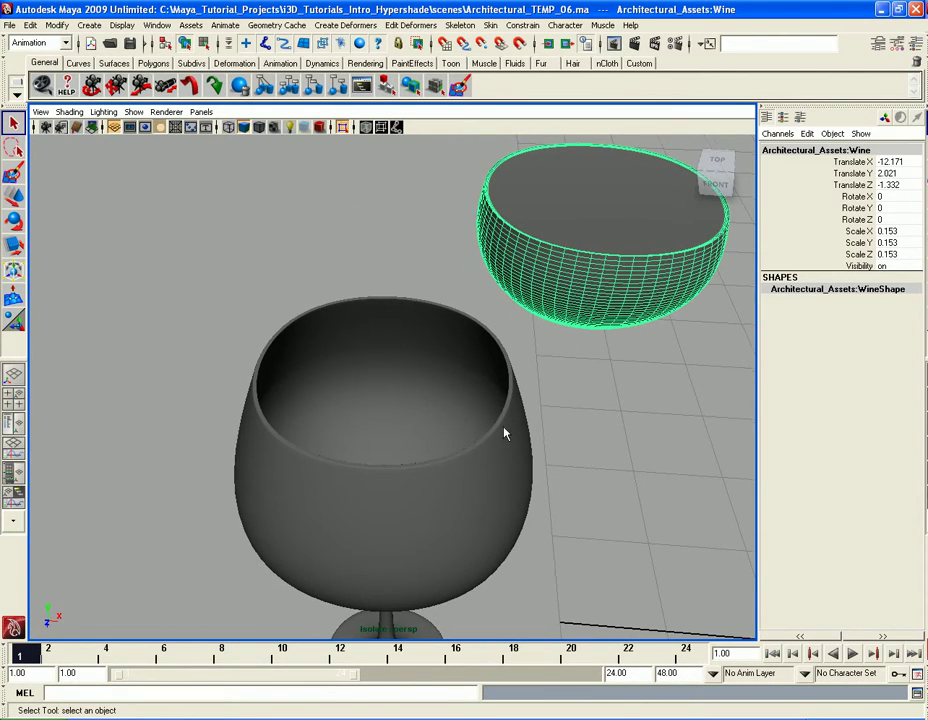
- Examine the emptied bowl of the wine glass and select the glass mesh
scroll(404, 439, "up", 2)
left_click_drag(404, 439, 452, 385, "alt")
scroll(428, 385, "up", 2)
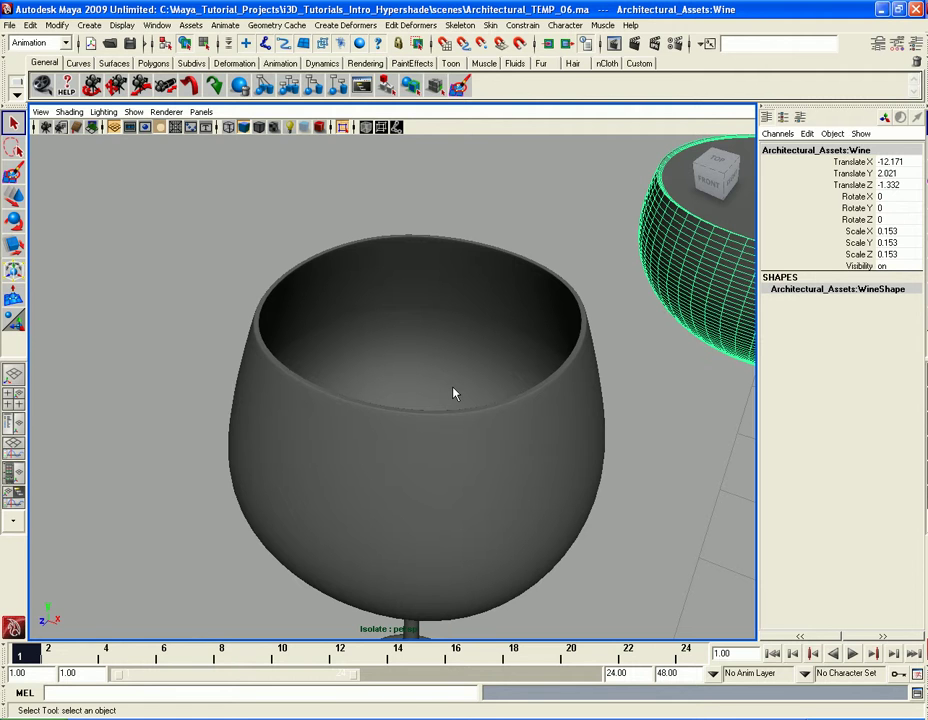
middle_click_drag(545, 379, 441, 383, "alt")
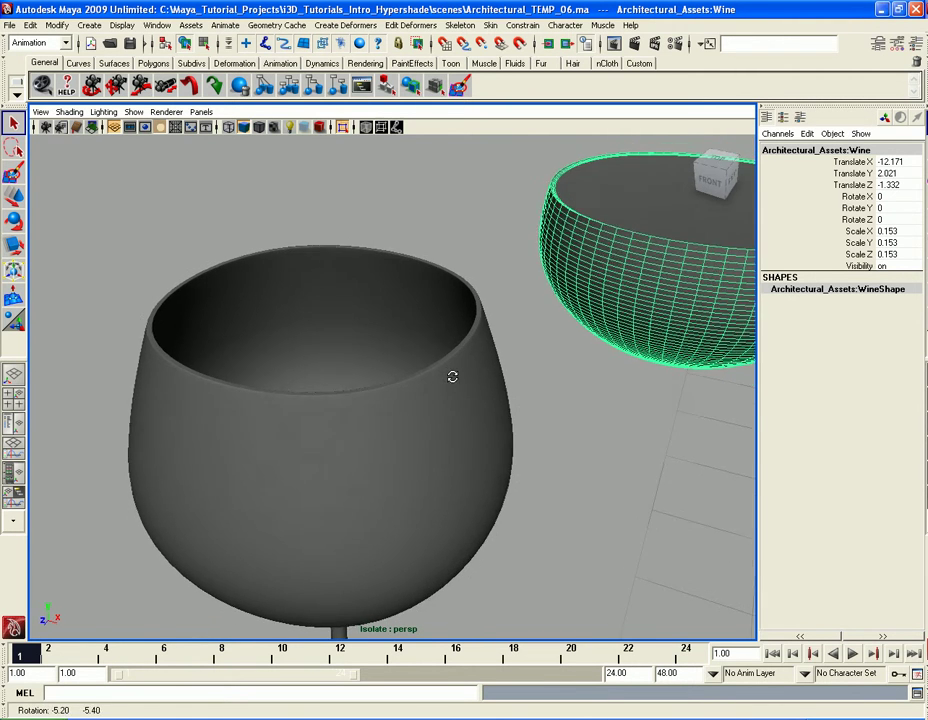
middle_click_drag(372, 396, 472, 306, "alt")
left_click(432, 425)
middle_click_drag(432, 425, 445, 407, "alt")
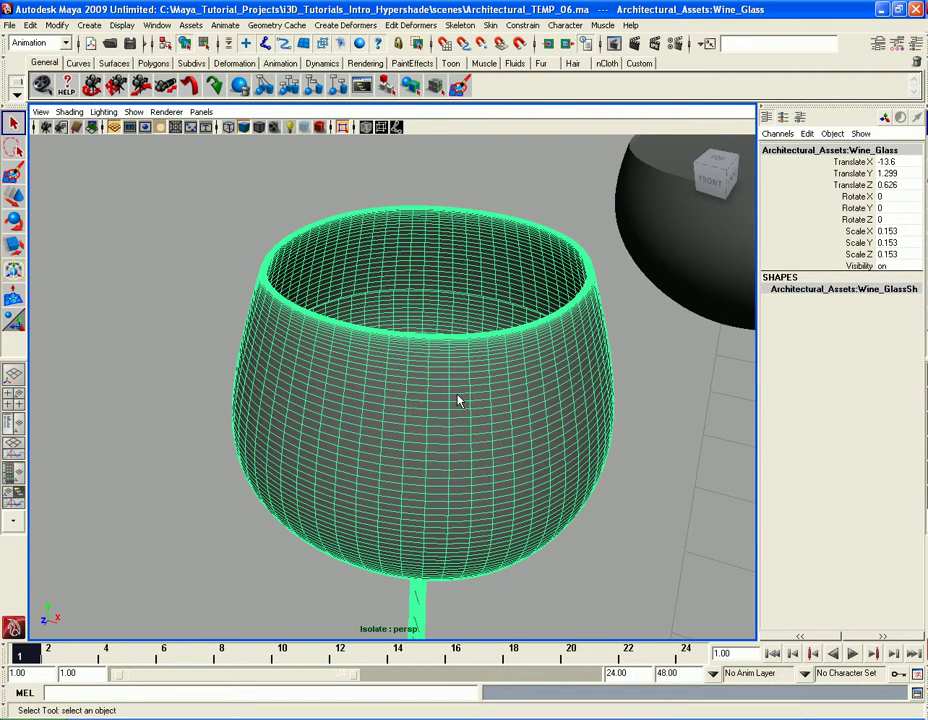
- Examine the edge loop around the glass's inner wall at the wine level, from close up and further away
left_click_drag(447, 424, 435, 407, "alt")
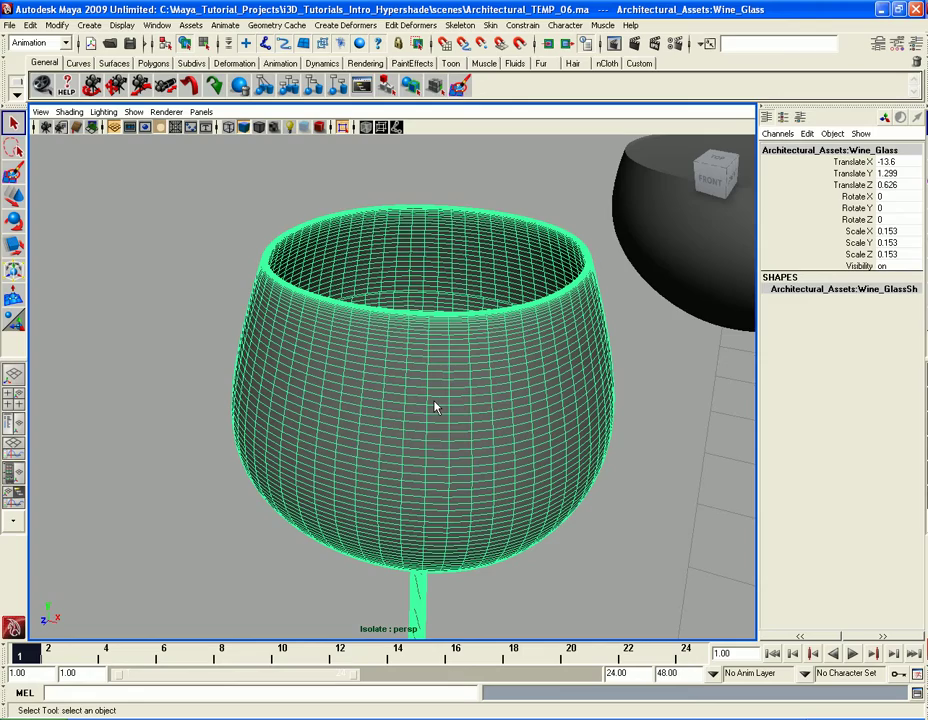
right_click_drag(435, 404, 430, 393, "alt")
left_click_drag(430, 393, 439, 378, "alt")
right_click_drag(439, 378, 420, 404, "alt")
left_click_drag(420, 404, 448, 414, "alt")
scroll(447, 416, "up", 5)
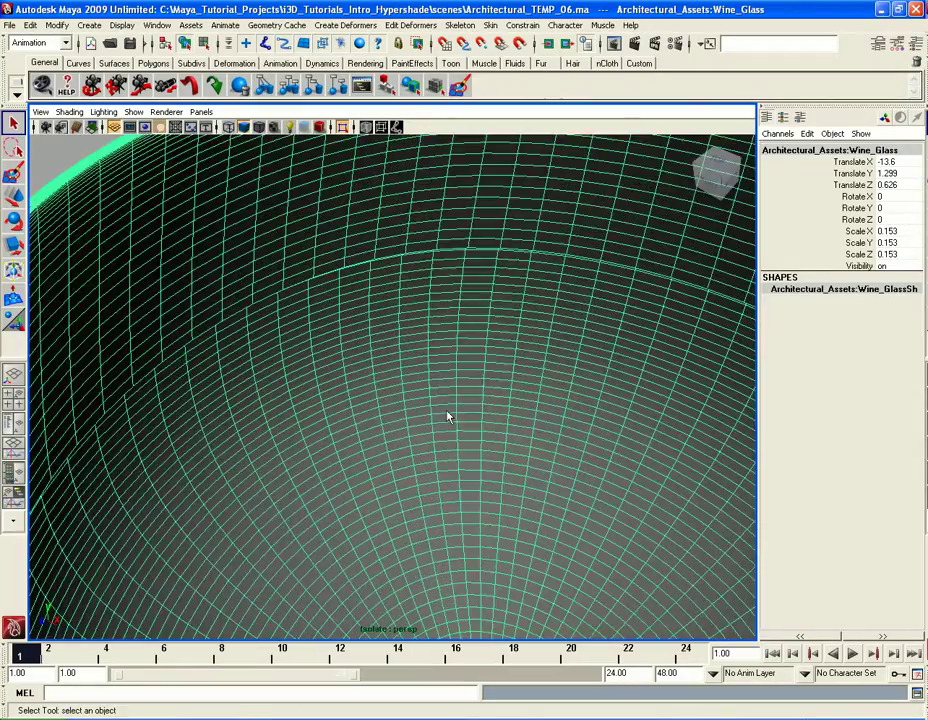
scroll(434, 404, "down", 8)
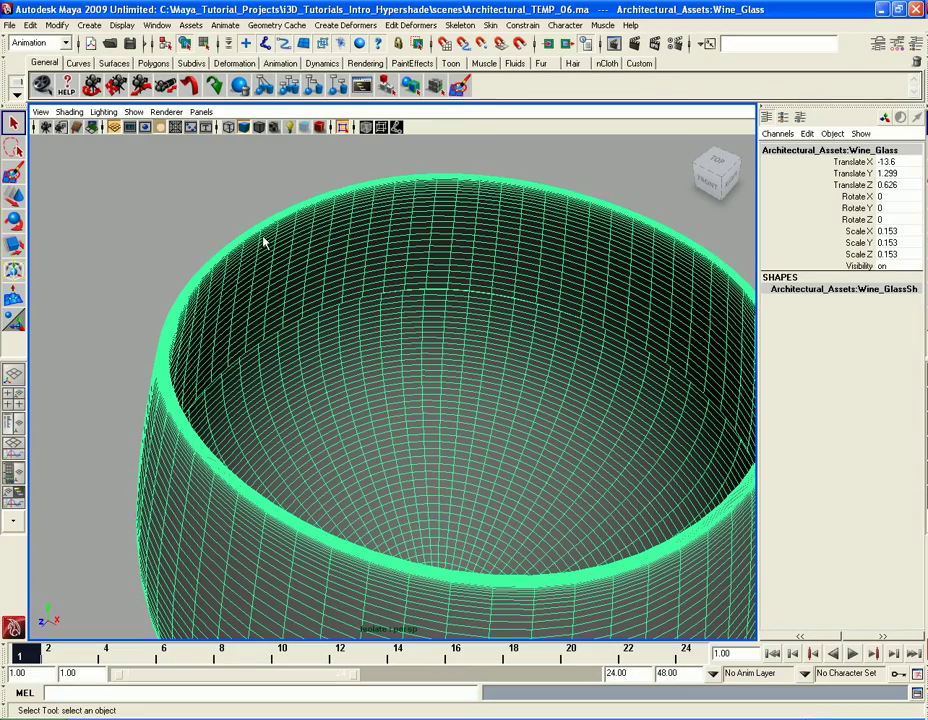
right_click_drag(360, 404, 395, 392, "alt")
left_click_drag(395, 392, 399, 383, "alt")
right_click_drag(399, 383, 414, 404, "alt")
left_click_drag(414, 404, 433, 368, "alt")
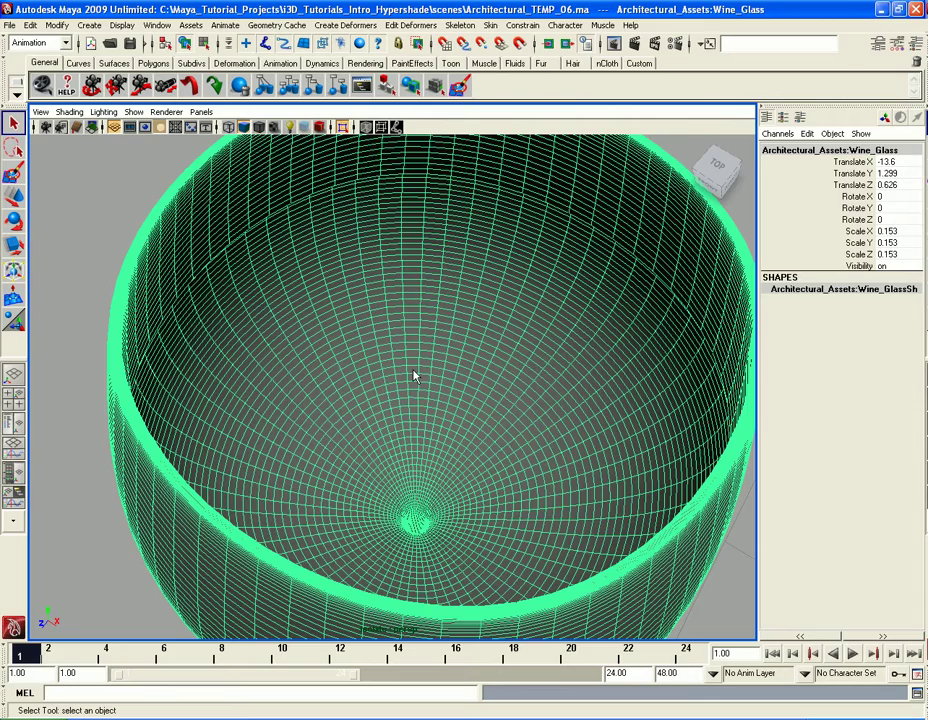
- Examine the inner surface of the glass bowl below the wine level at several distances
scroll(415, 376, "down", 5)
left_click_drag(418, 369, 405, 398, "alt")
scroll(408, 395, "up", 4)
scroll(410, 395, "up", 5)
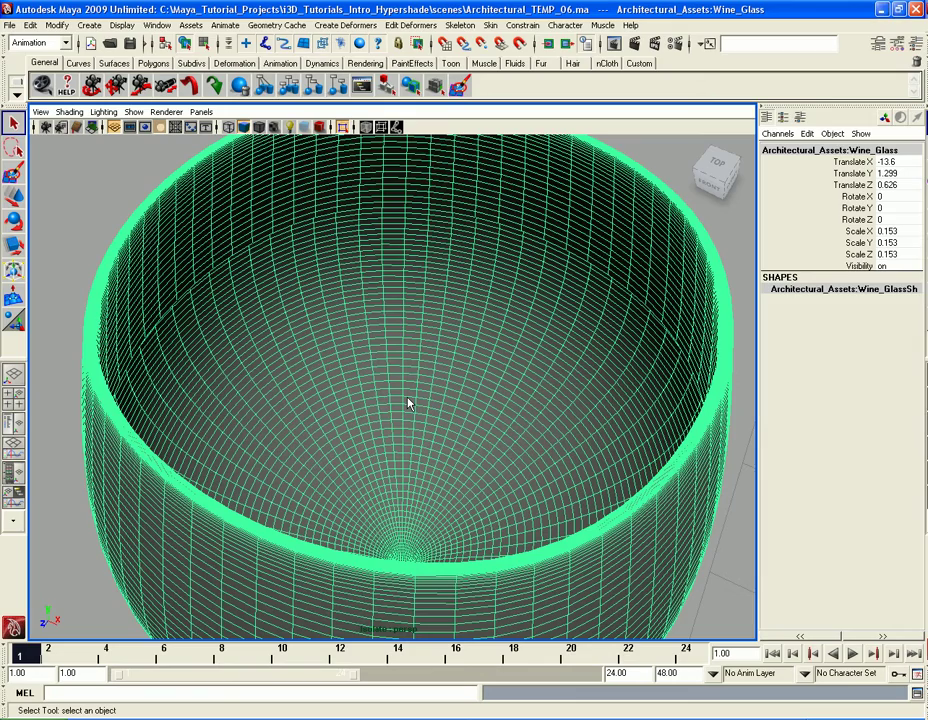
scroll(408, 404, "down", 4)
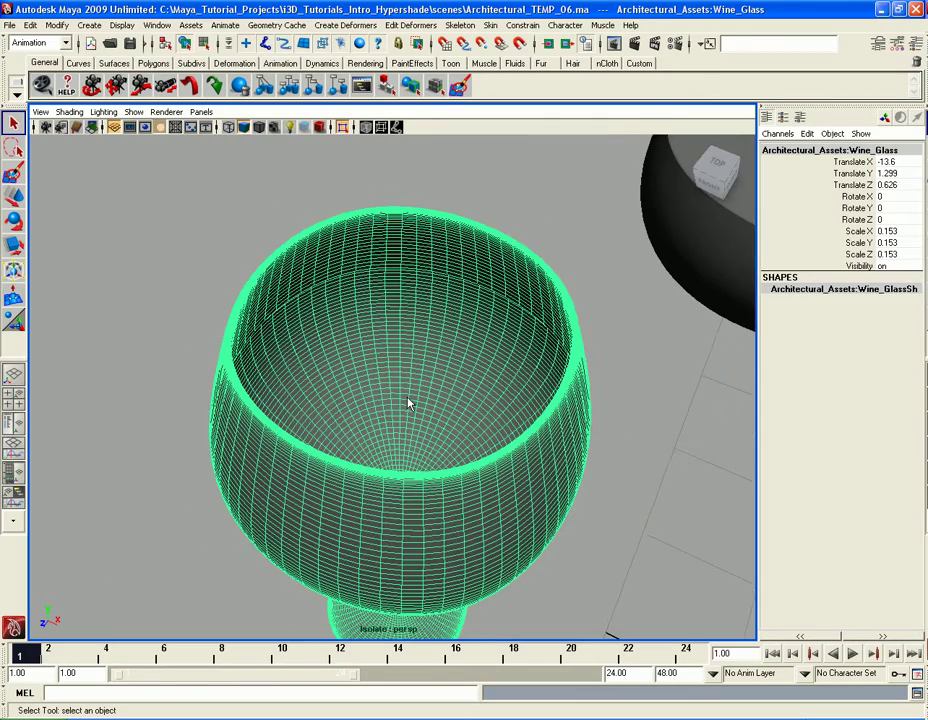
scroll(405, 470, "up", 5)
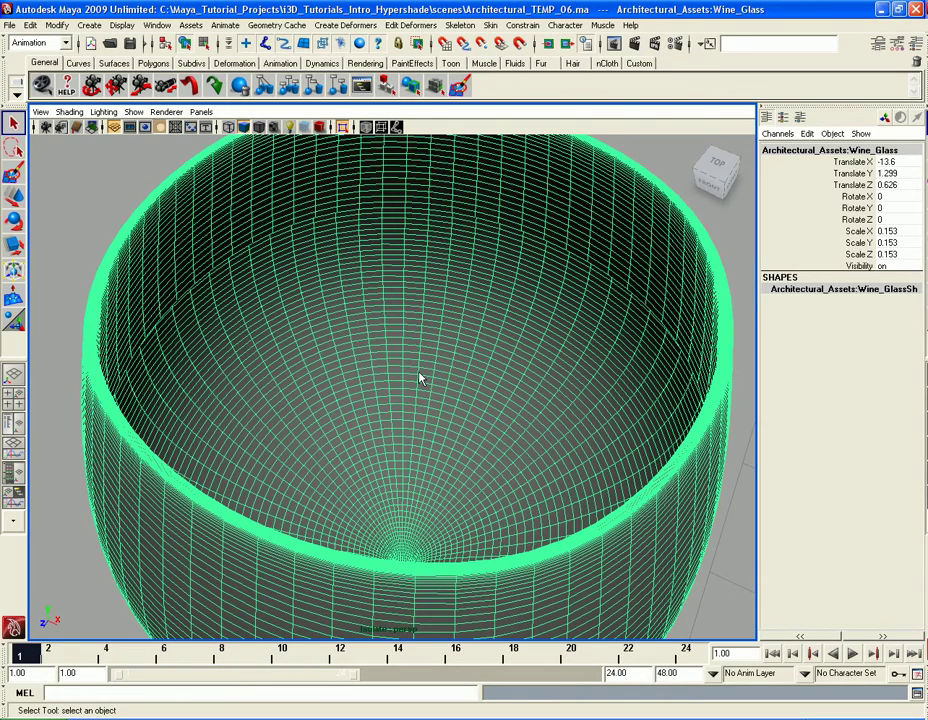
scroll(420, 378, "down", 2)
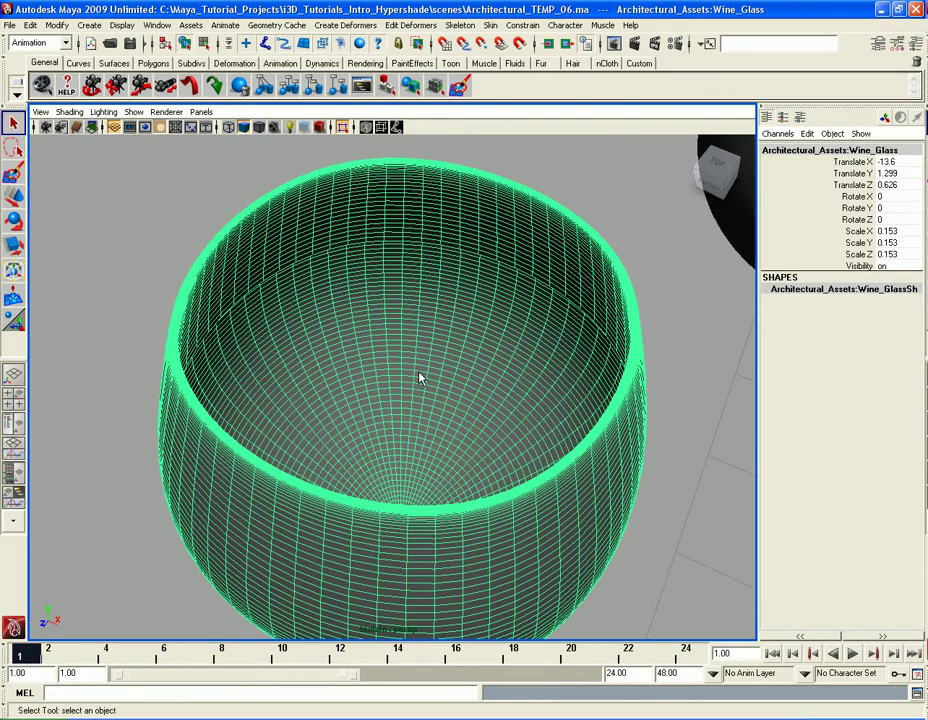
scroll(420, 378, "down", 2)
scroll(420, 378, "up", 4)
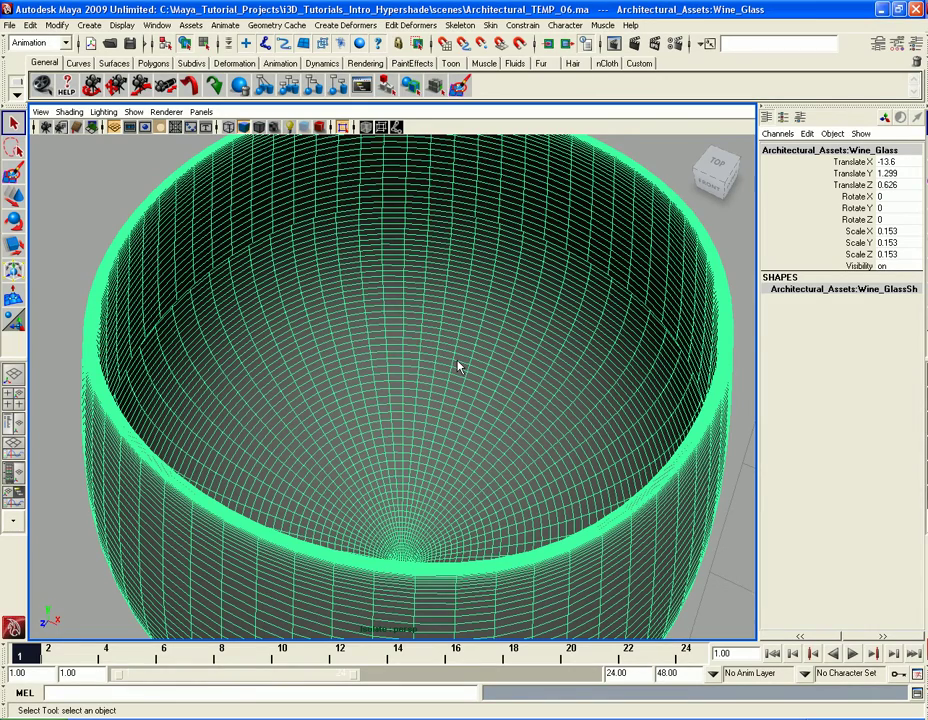
scroll(458, 367, "down", 3)
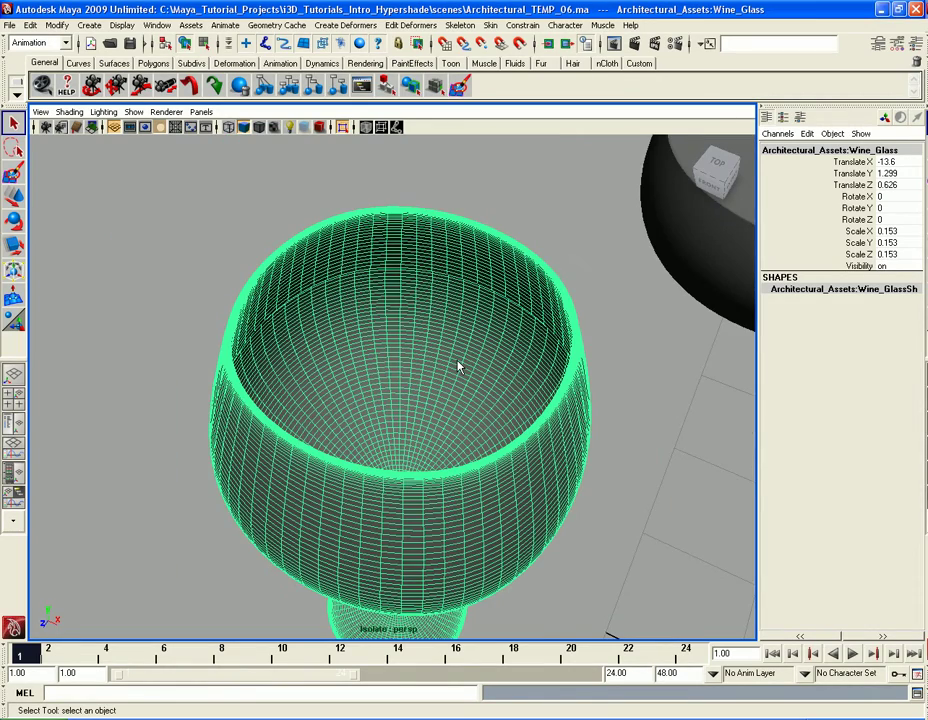
scroll(458, 367, "up", 2)
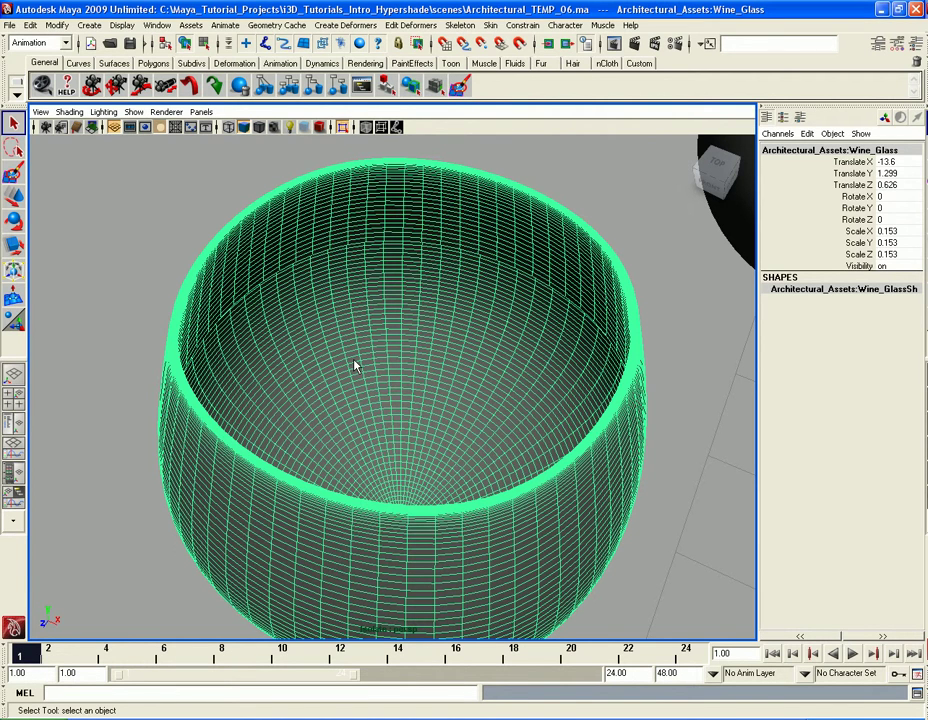
- Undo the glass selection and the wine mesh's move, returning the wine to its place inside the glass bowl
middle_click_drag(437, 412, 416, 362, "alt")
left_click_drag(416, 362, 400, 390, "alt")
right_click_drag(400, 390, 492, 400, "alt")
key("ctrl+z")
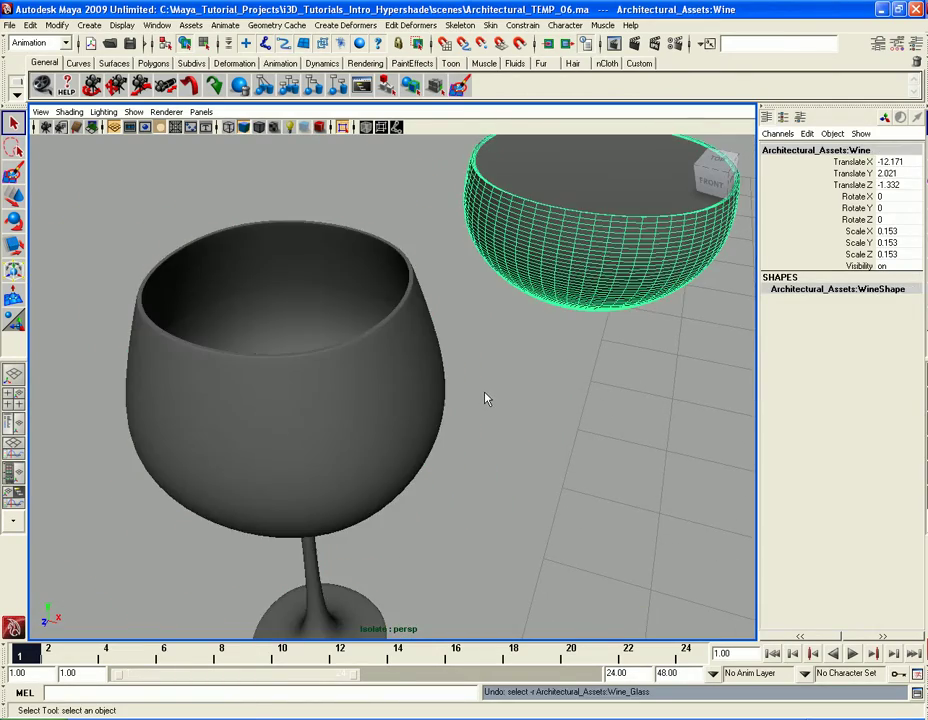
key("ctrl+z")
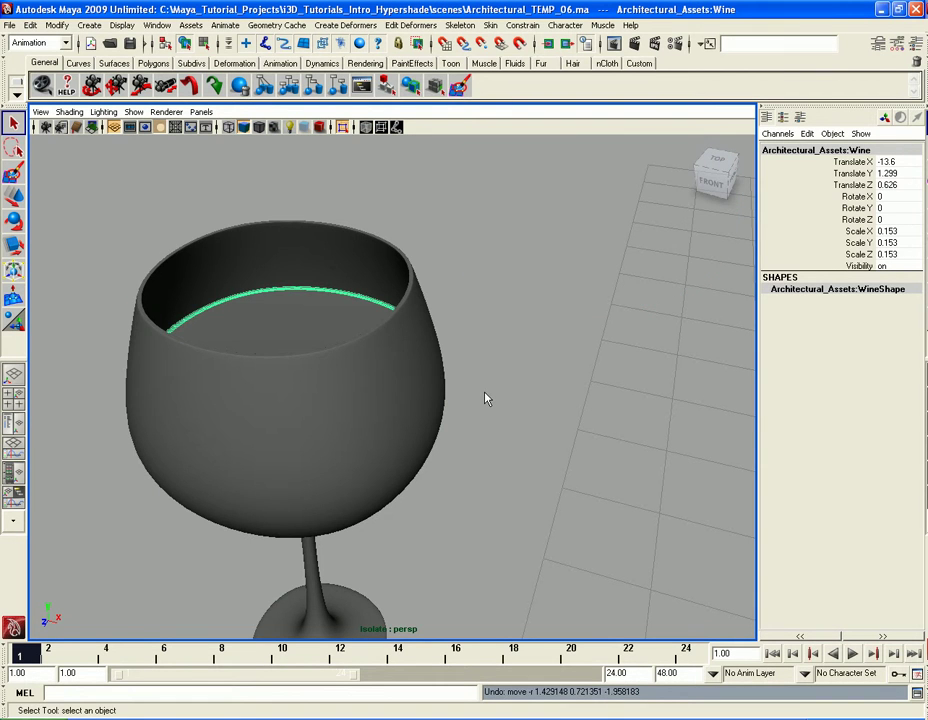
- Switch the viewport to wireframe and examine the wine mesh inside the glass bowl from the front
right_click_drag(485, 398, 381, 408, "alt")
left_click_drag(381, 408, 449, 391, "alt")
right_click_drag(449, 391, 482, 390, "alt")
key("4")
left_click_drag(482, 390, 488, 388, "alt")
right_click_drag(488, 388, 497, 380, "alt")
mouse_move(497, 380)
left_mouse_down("alt")
mouse_move(492, 422)
mouse_move(490, 402)
left_mouse_up("alt")
right_click_drag(490, 402, 494, 396, "alt")
left_click_drag(494, 396, 497, 370, "alt")
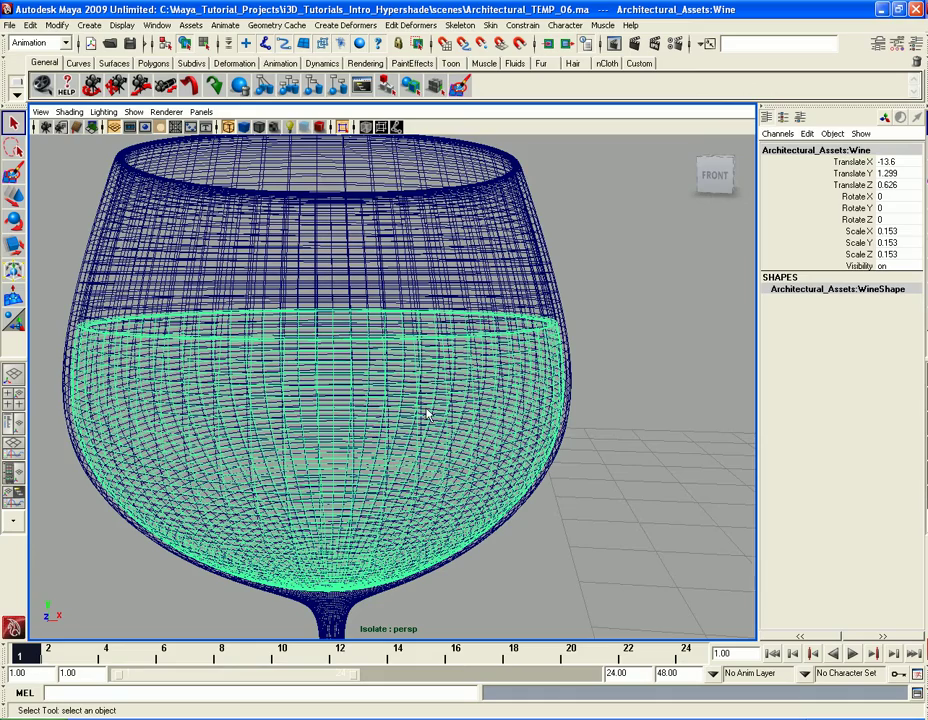
- Examine how the wine mesh's sides fit against both sides of the glass bowl in wireframe
left_click_drag(373, 440, 385, 435, "alt")
right_click_drag(385, 435, 400, 429, "alt")
left_click_drag(400, 429, 417, 422, "alt")
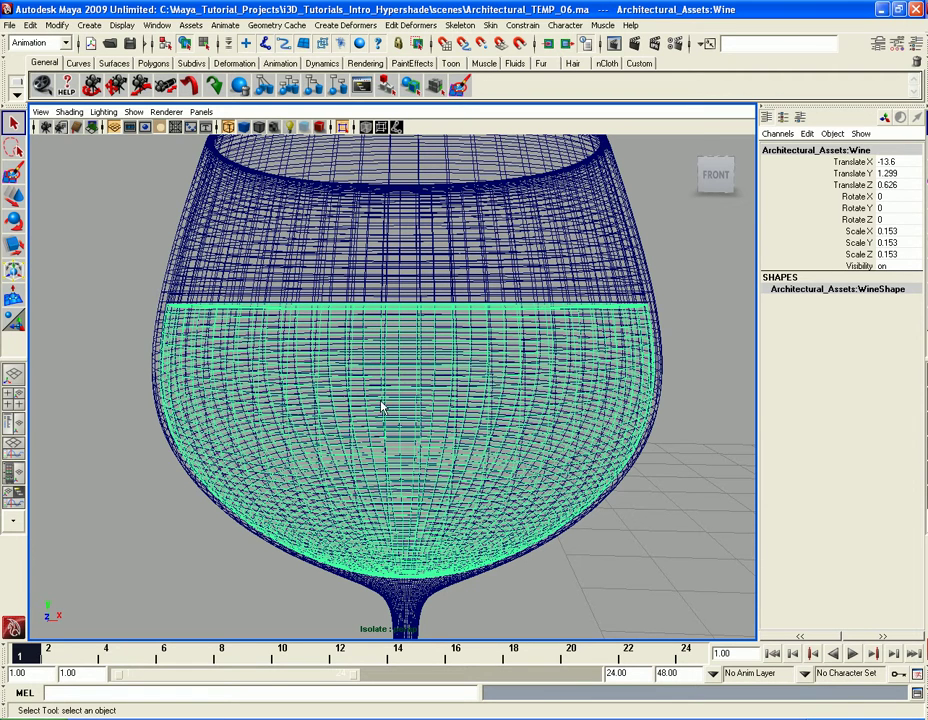
middle_click_drag(295, 450, 428, 367, "alt")
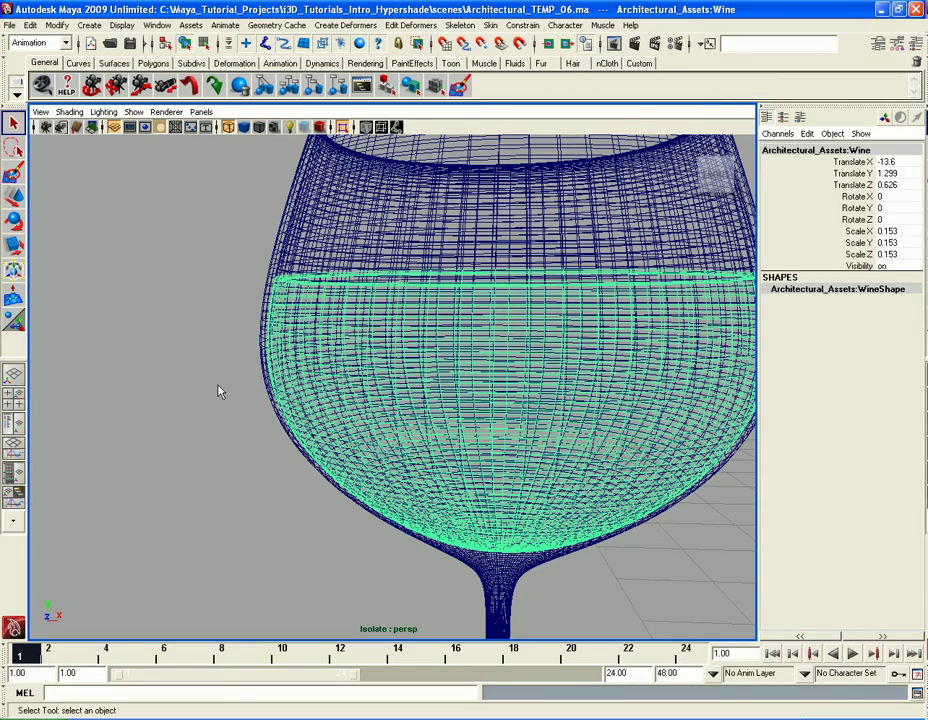
left_click_drag(325, 310, 617, 350, "alt")
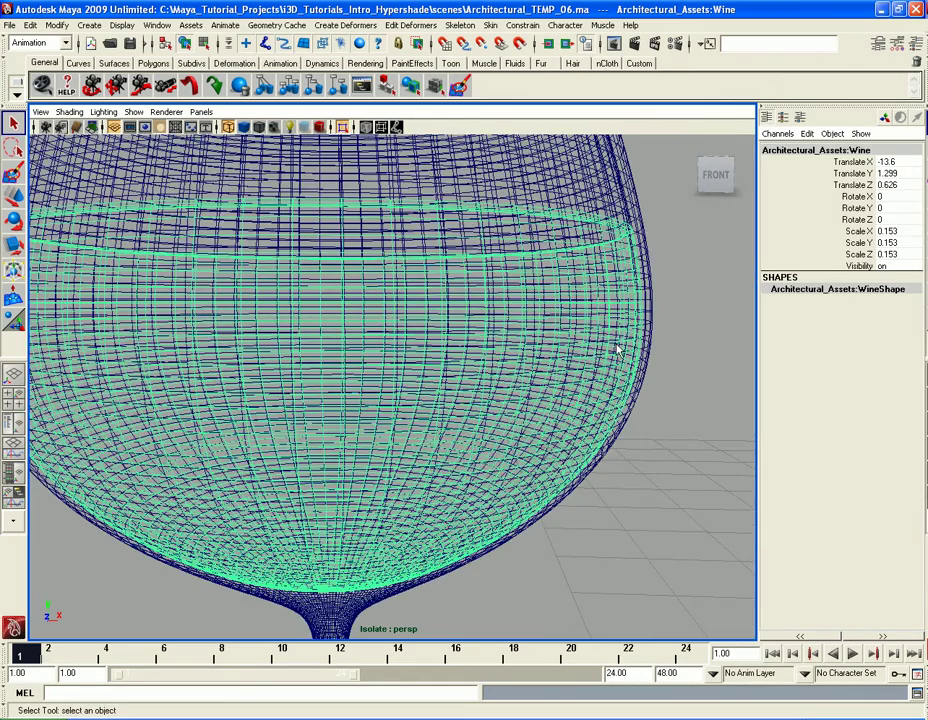
middle_click_drag(592, 356, 604, 323, "alt")
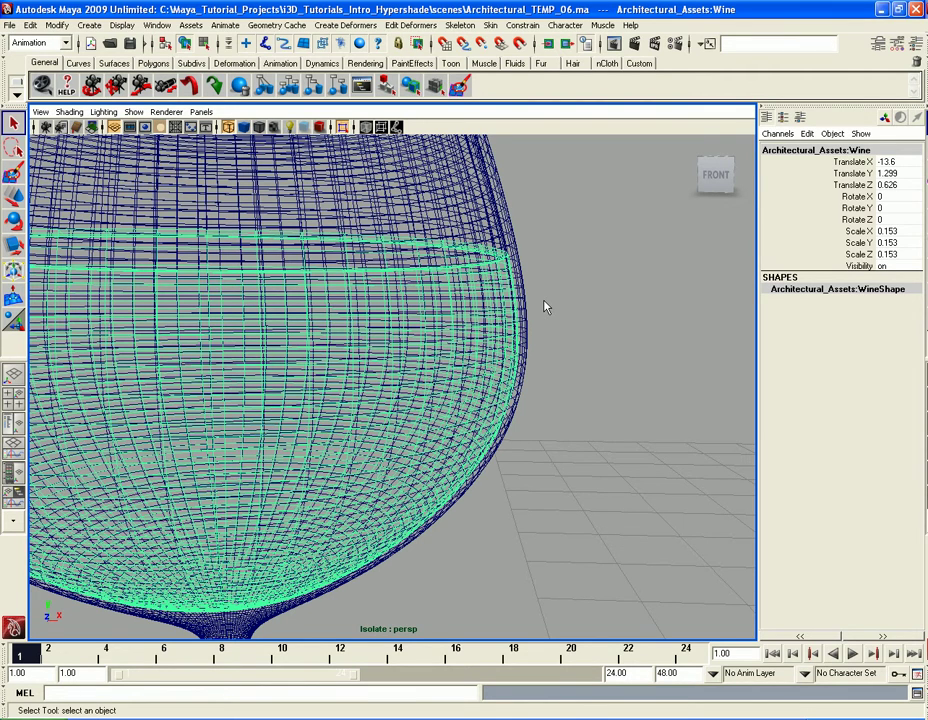
scroll(545, 307, "up", 2)
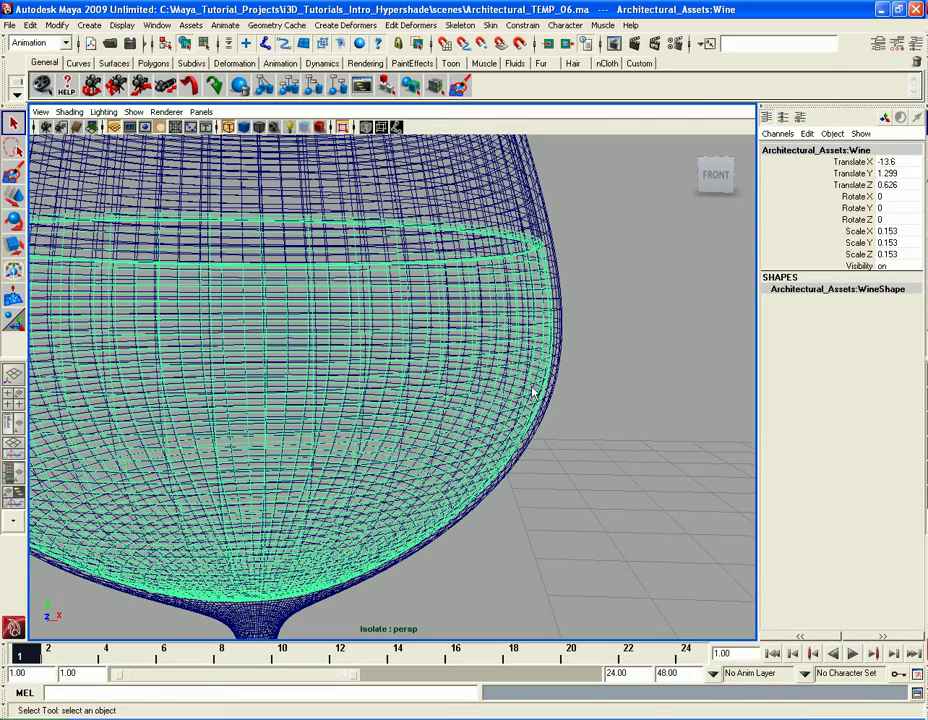
middle_click_drag(436, 408, 563, 390, "alt")
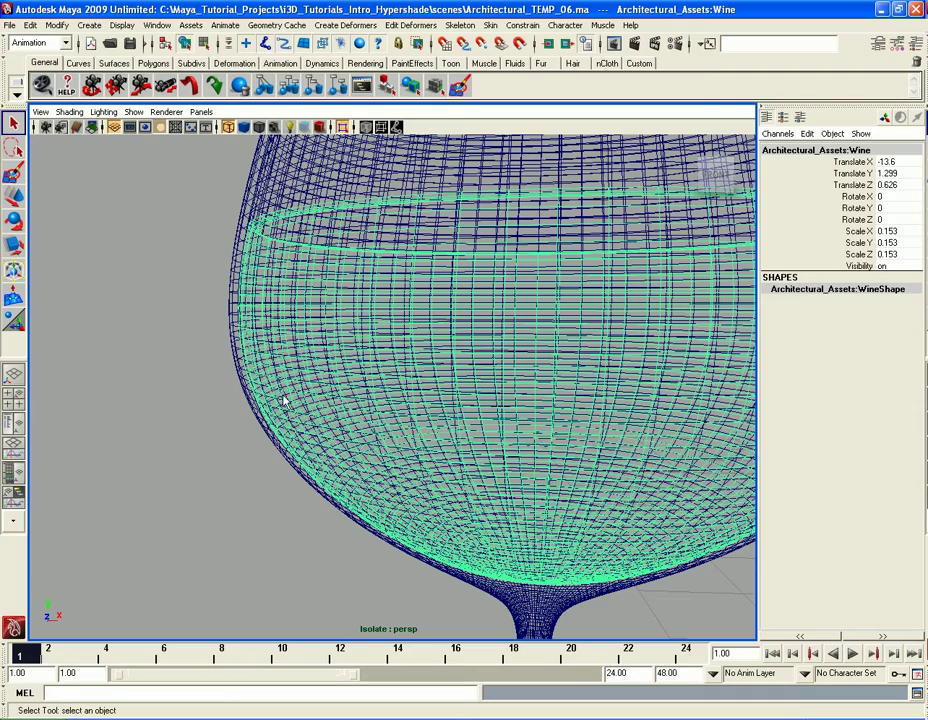
left_click_drag(470, 397, 369, 385, "alt")
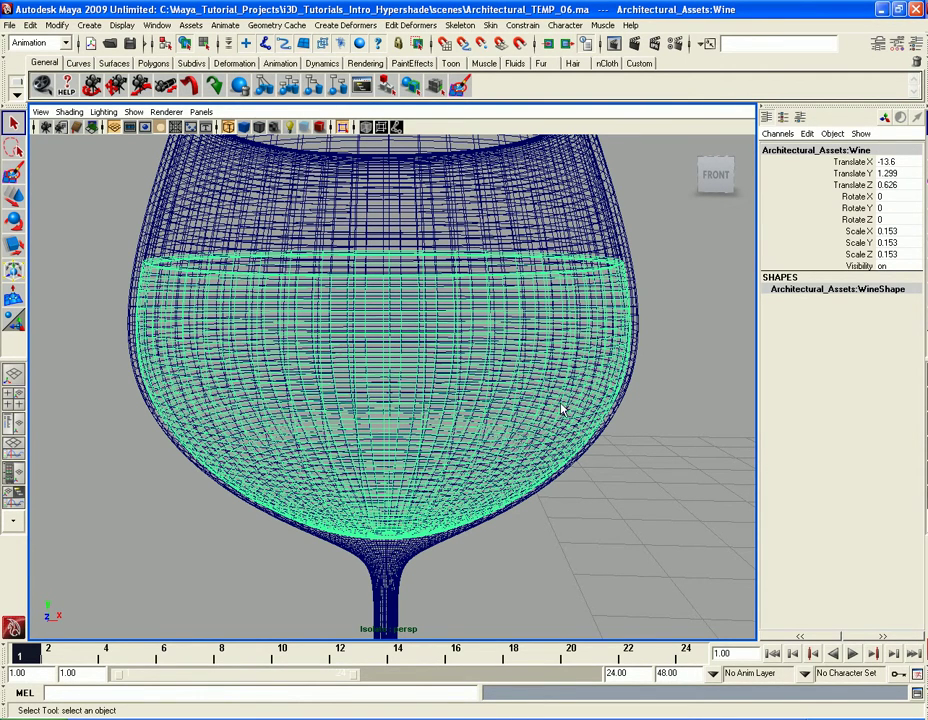
- Examine the wine's top surface and its rim inside the wireframe glass from higher viewpoints
left_click_drag(408, 302, 520, 372, "alt")
right_click_drag(520, 372, 540, 390, "alt")
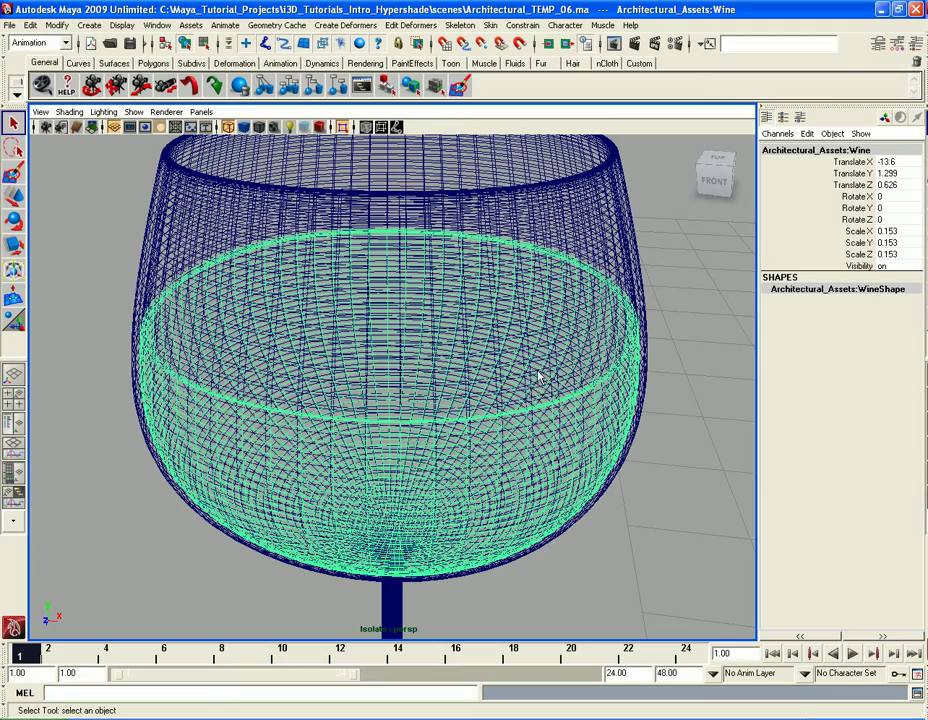
left_click_drag(441, 368, 462, 376, "alt")
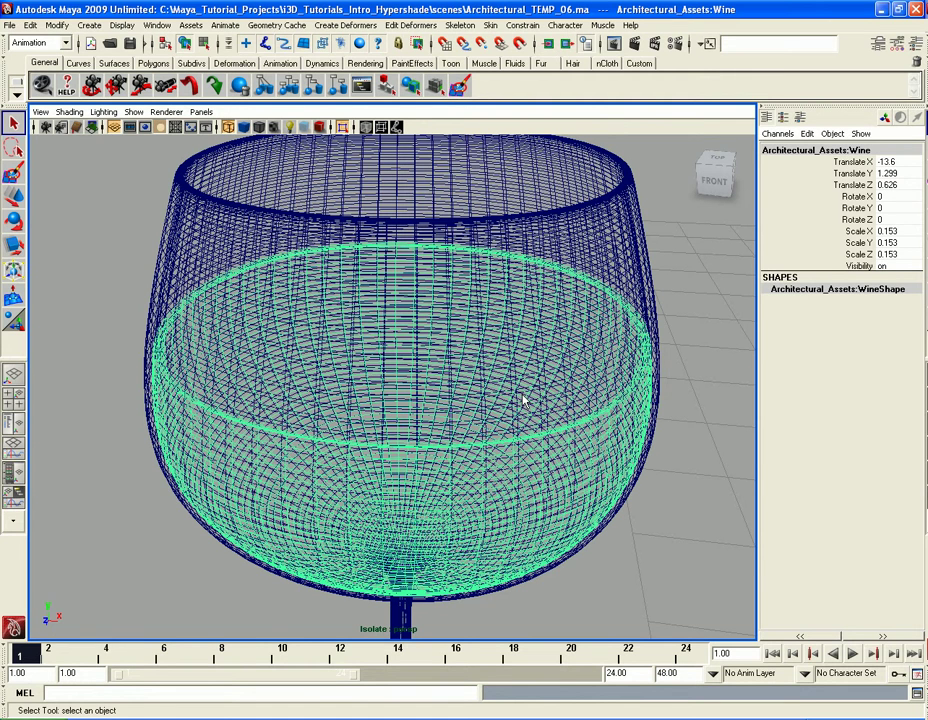
scroll(522, 400, "up", 5)
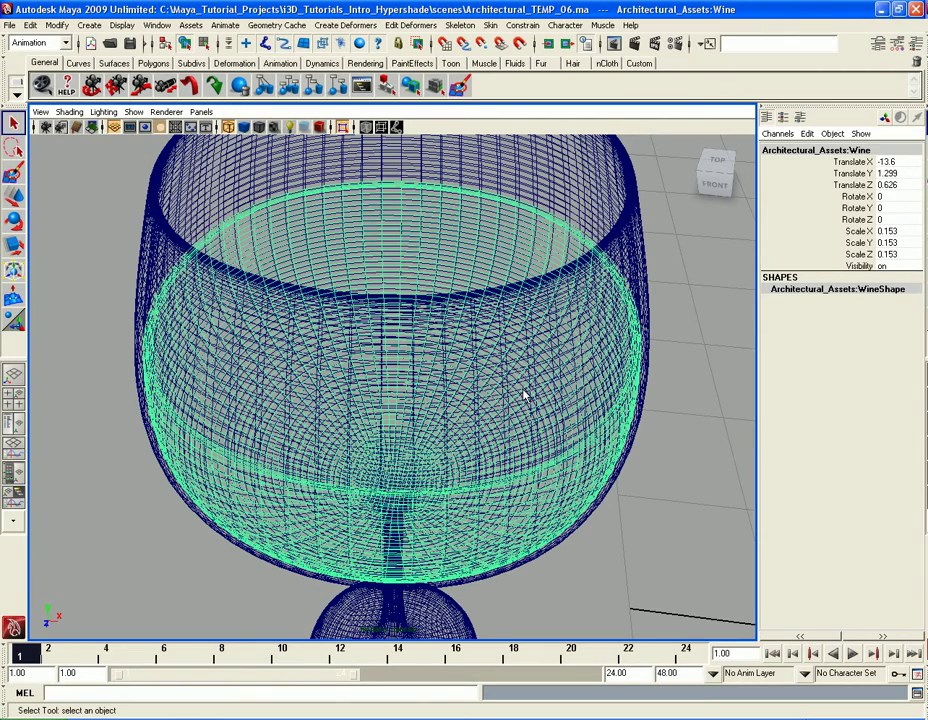
scroll(528, 380, "up", 3)
left_click_drag(535, 363, 535, 352, "alt")
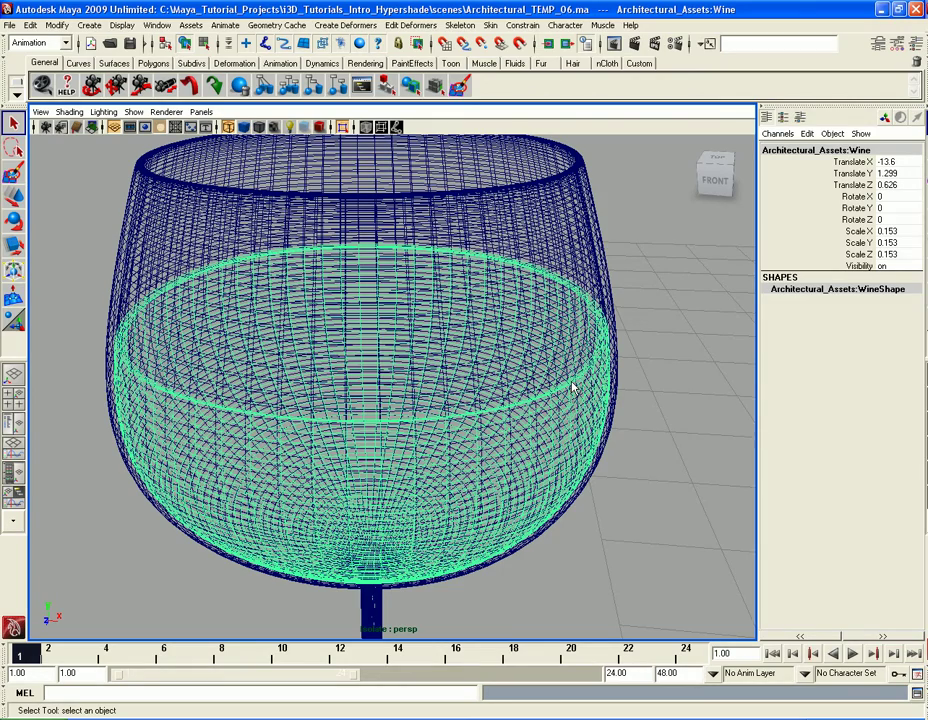
- Examine the wine's outer edge between the glass's inner and outer walls, from close up and further away
scroll(573, 389, "up", 5)
middle_click_drag(576, 381, 617, 348, "alt")
left_click_drag(617, 348, 527, 354, "alt")
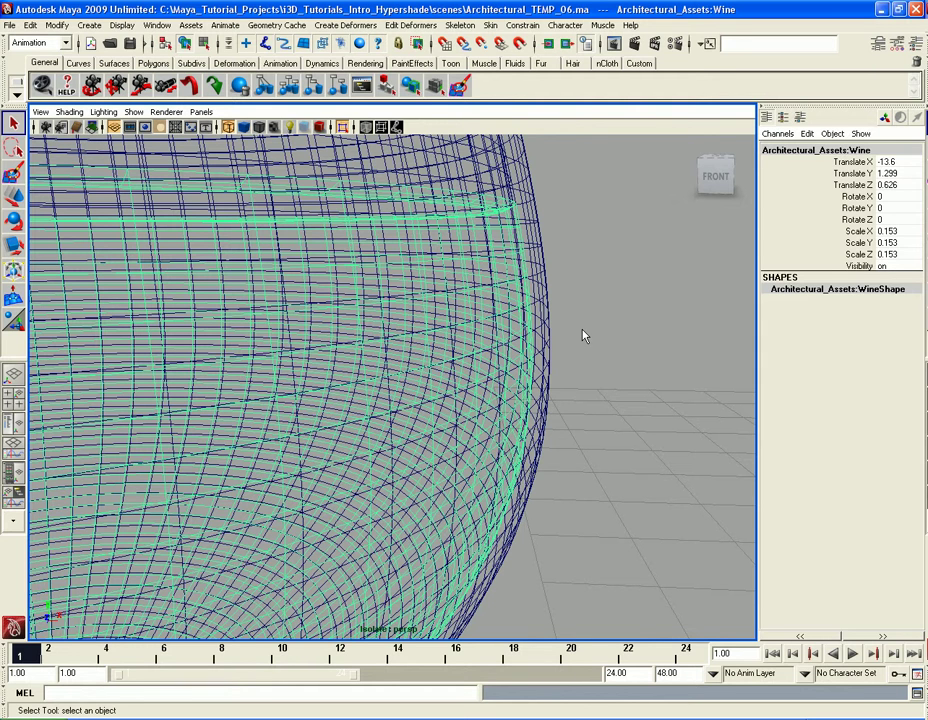
right_click_drag(585, 336, 514, 431, "alt")
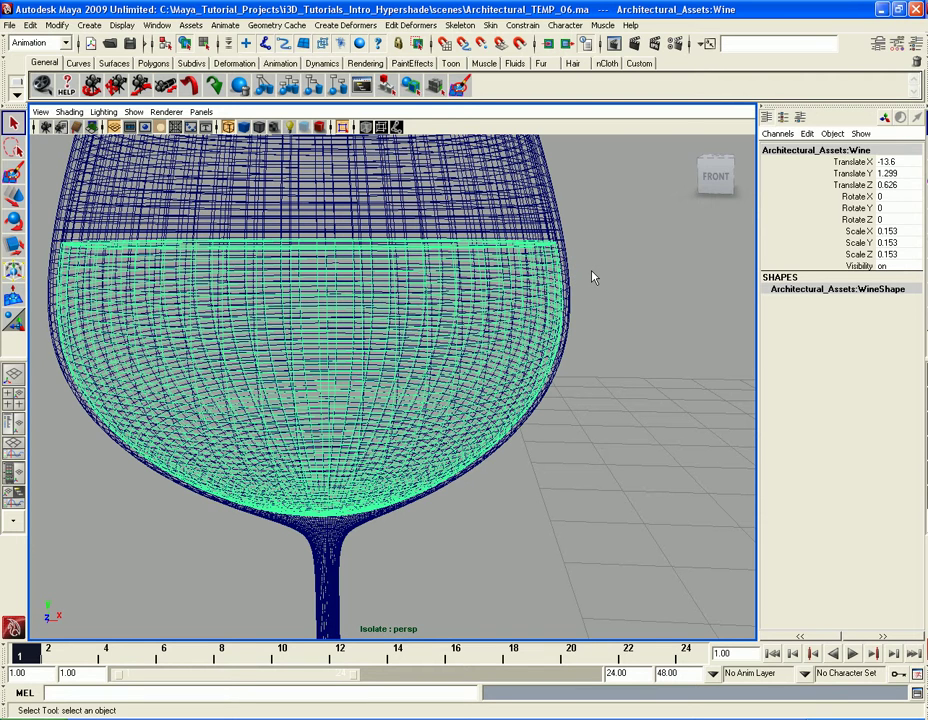
right_click_drag(602, 359, 511, 294, "alt")
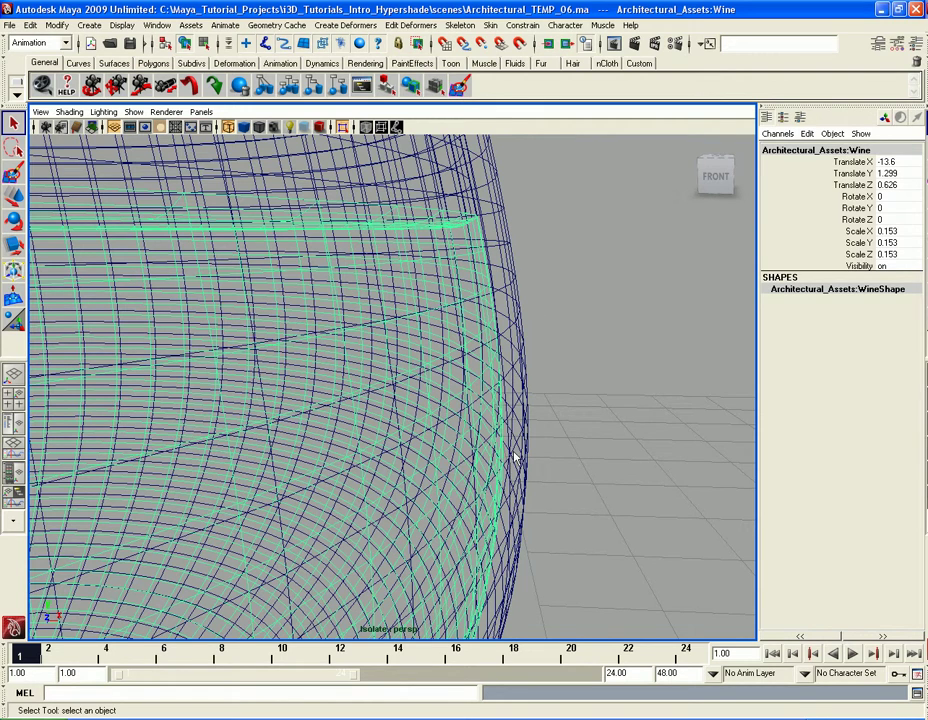
right_click_drag(509, 470, 491, 449, "alt")
mouse_move(514, 429)
left_mouse_down("alt")
mouse_move(505, 427)
mouse_move(497, 449)
mouse_move(503, 437)
left_mouse_up("alt")
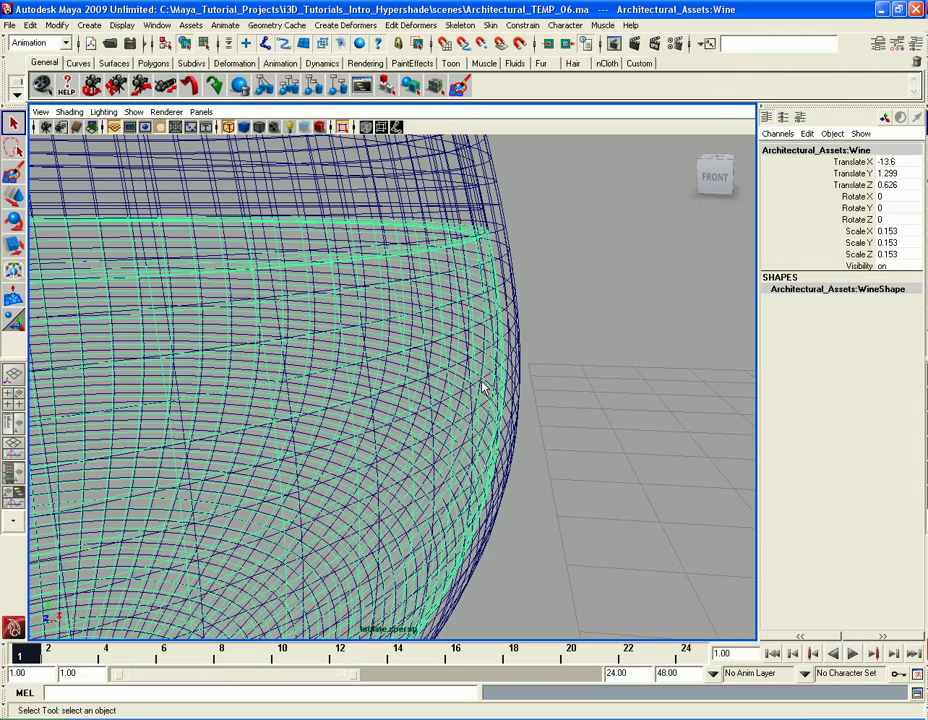
scroll(513, 447, "up", 2)
scroll(512, 445, "down", 4)
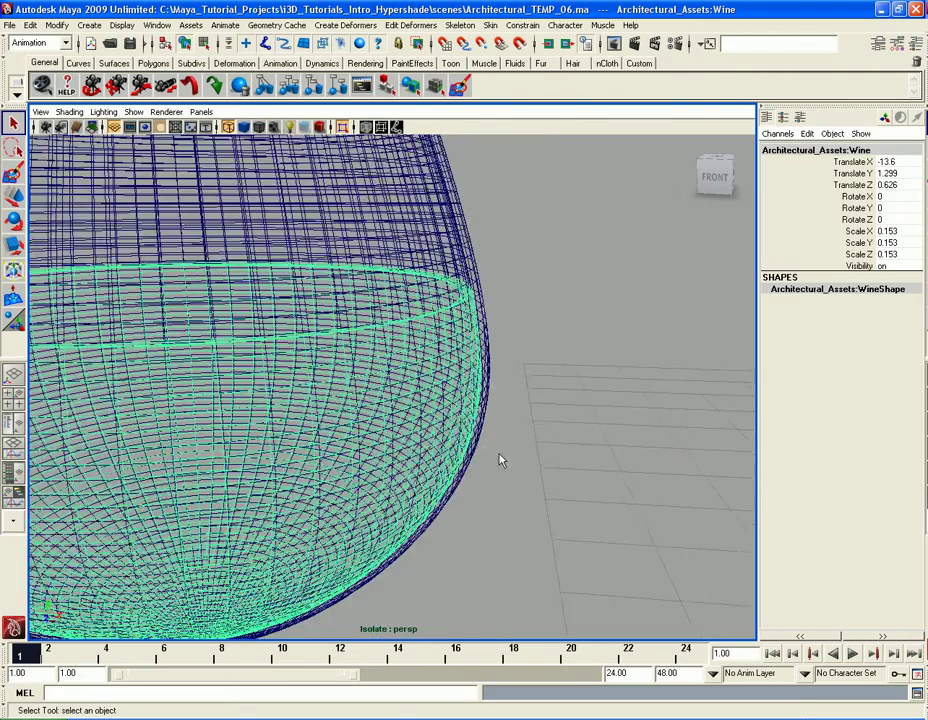
left_click_drag(497, 470, 520, 447, "alt")
scroll(520, 447, "up", 4)
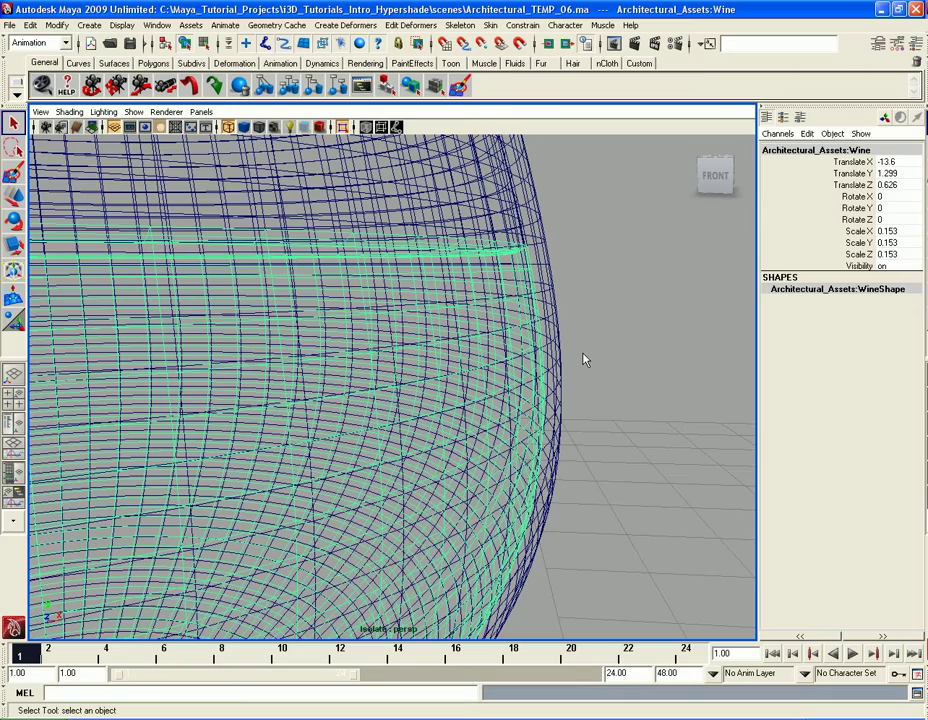
- Restore the shaded display and move the wine mesh out beside the glass, to about X -11.60, Y 1.73, Z -0.18
mouse_move(585, 360)
left_mouse_down("alt")
mouse_move(547, 360)
mouse_move(483, 423)
mouse_move(597, 345)
left_mouse_up("alt")
right_click_drag(597, 345, 567, 356, "alt")
key("5")
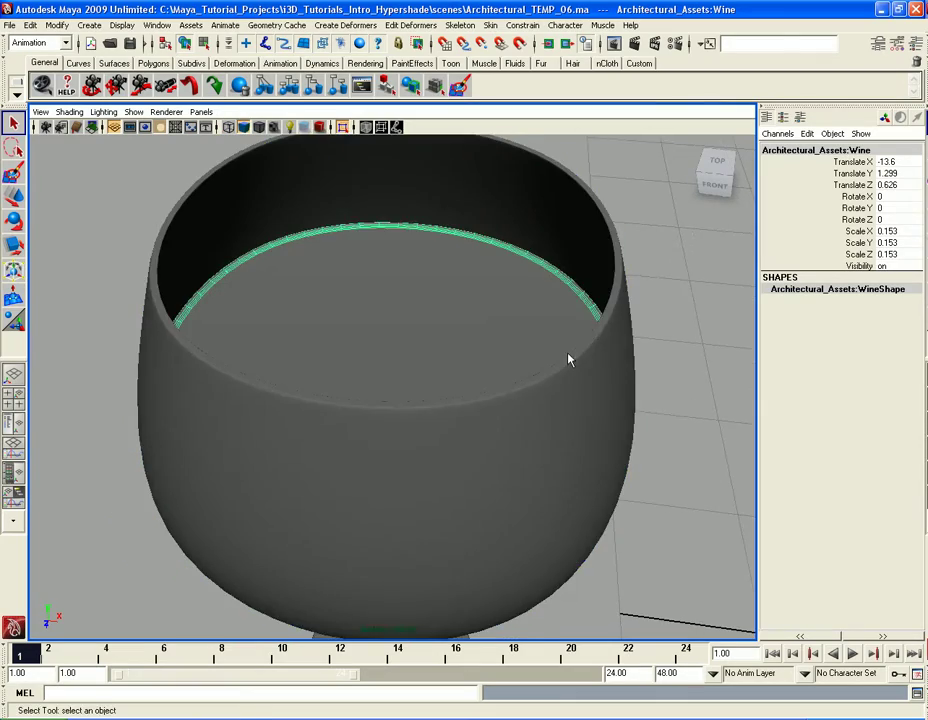
left_click_drag(585, 350, 582, 344, "alt")
right_click_drag(584, 348, 576, 366, "alt")
key("w")
middle_click_drag(470, 566, 737, 487)
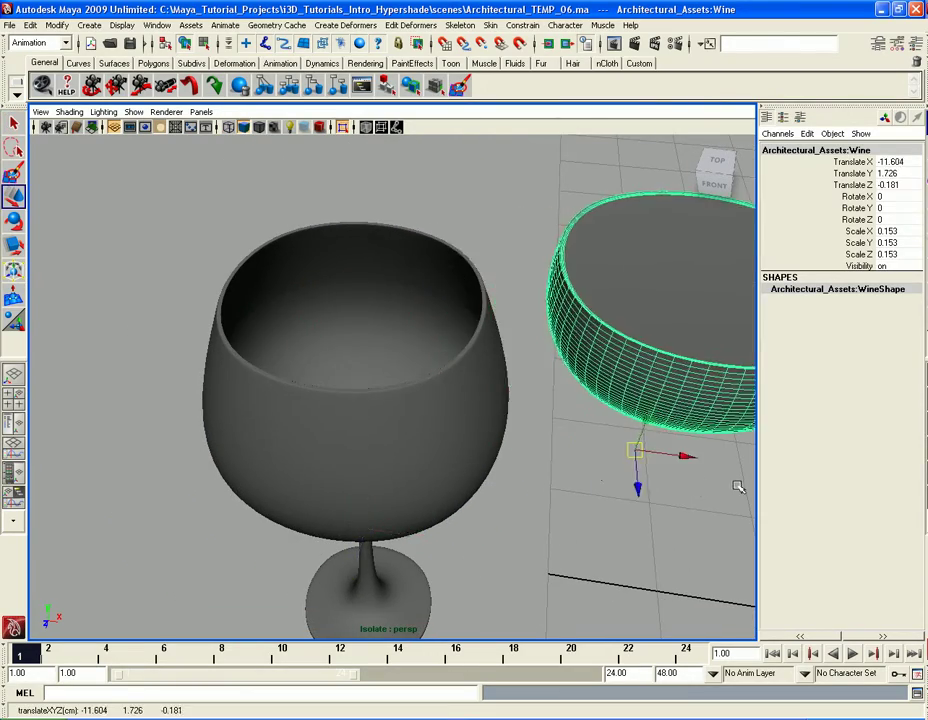
- Select the wine glass mesh and examine the ledge in its inner wall at the wine level up close
right_click_drag(737, 487, 517, 447, "alt")
left_click_drag(517, 447, 576, 394, "alt")
key("q")
left_click(545, 350)
left_click_drag(545, 350, 551, 375, "alt")
scroll(616, 402, "up", 10)
middle_click_drag(551, 375, 594, 396, "alt")
scroll(594, 396, "up", 3)
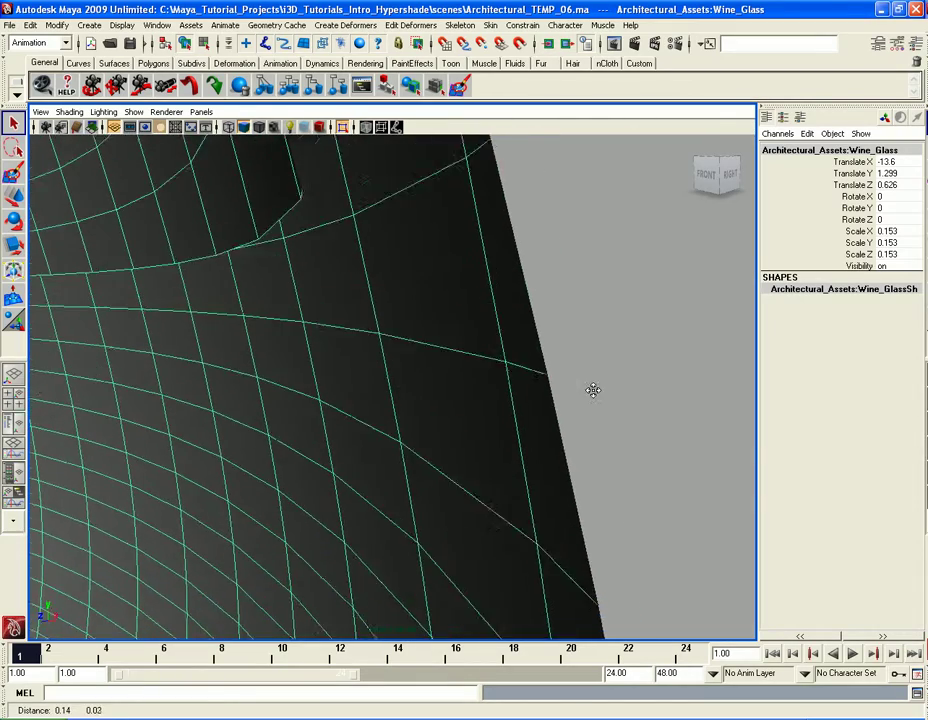
mouse_move(567, 416)
right_mouse_down("alt")
mouse_move(547, 412)
mouse_move(555, 408)
right_mouse_up("alt")
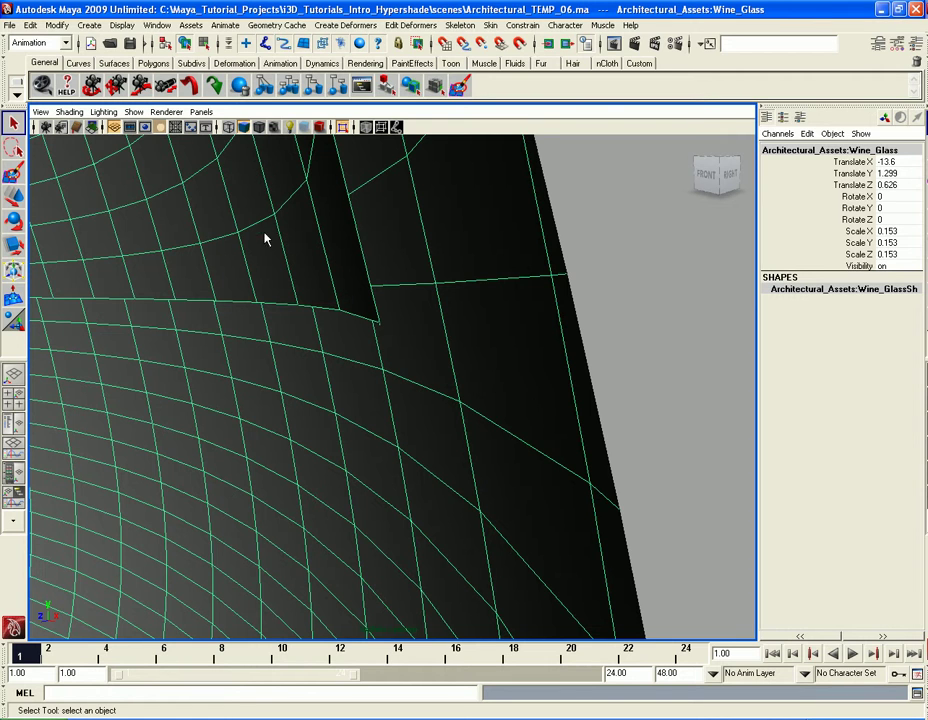
- Select the edge loop along the ledge on the glass's inner wall and turn off Soft Select for the Select Tool
right_click_drag(278, 248, 278, 207)
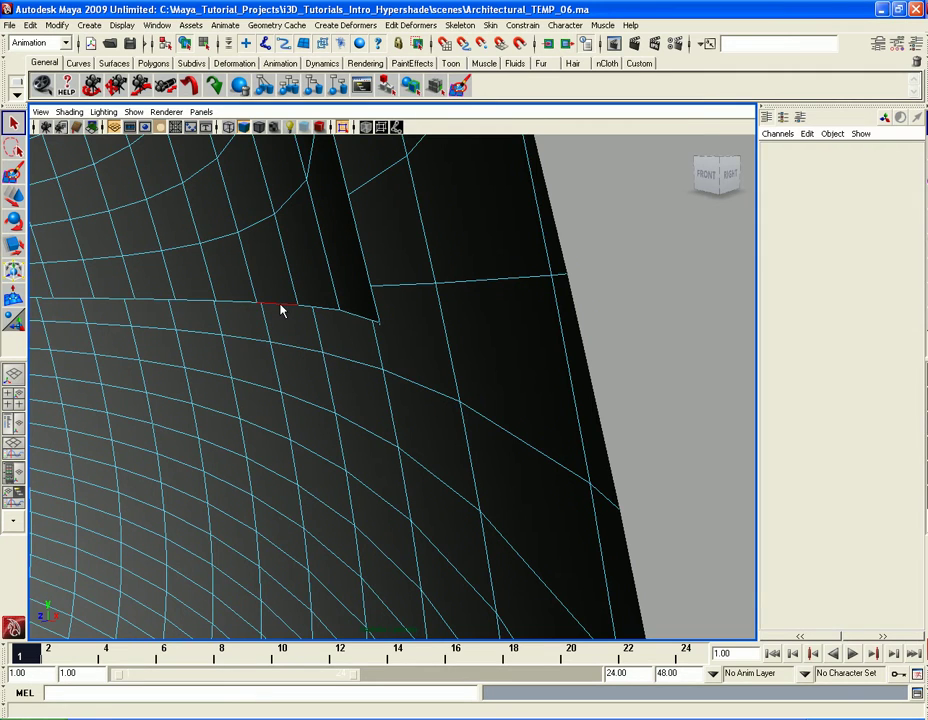
left_click(280, 308)
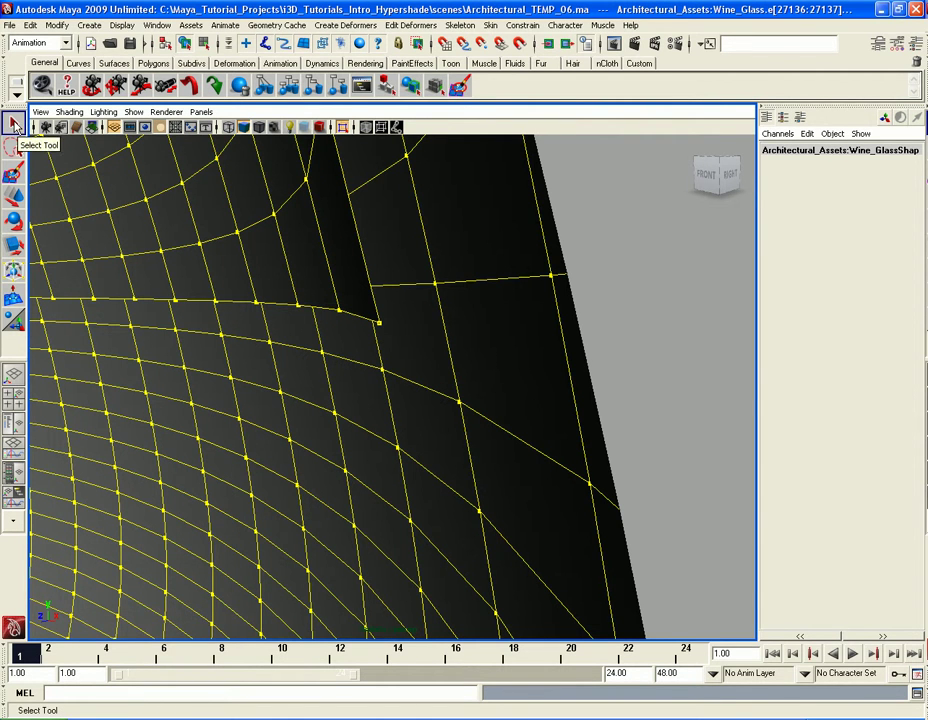
double_click(14, 122)
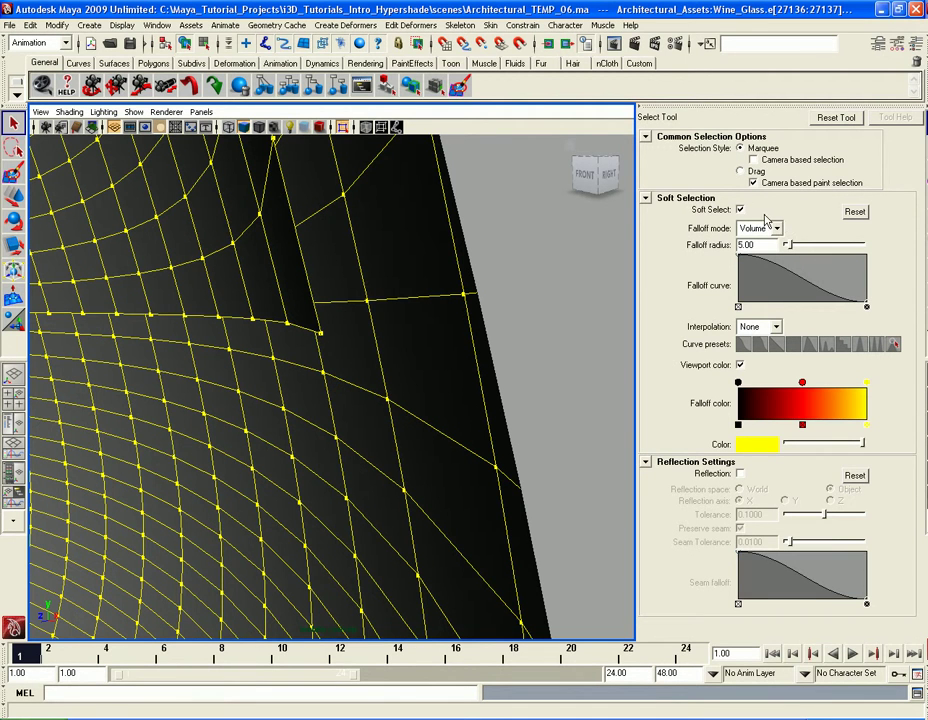
left_click(740, 211)
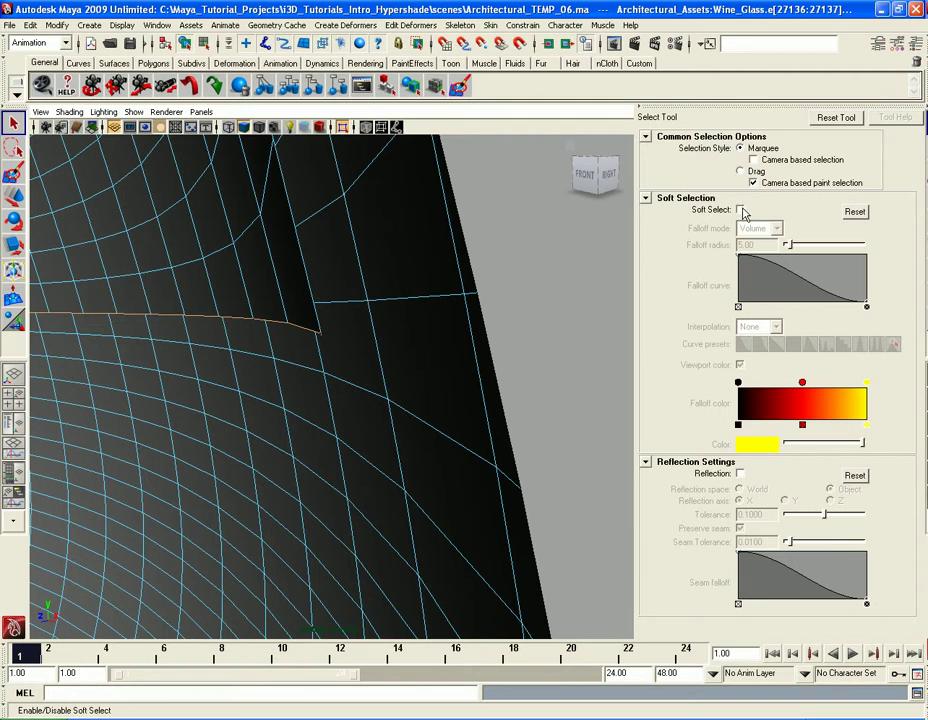
left_click(916, 44)
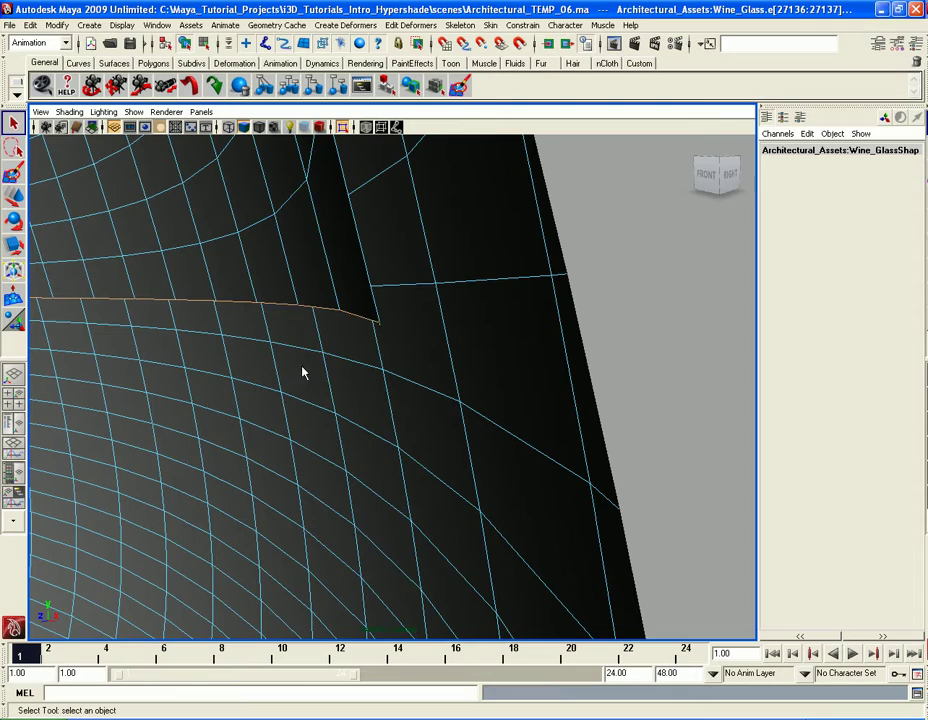
- Examine the selected edge loop around the inside of the glass bowl from above
left_click_drag(377, 375, 408, 368, "alt")
middle_click_drag(408, 368, 356, 445, "alt")
right_click_drag(356, 445, 437, 429, "alt")
left_click_drag(437, 429, 459, 422, "alt")
right_click_drag(459, 422, 431, 420, "alt")
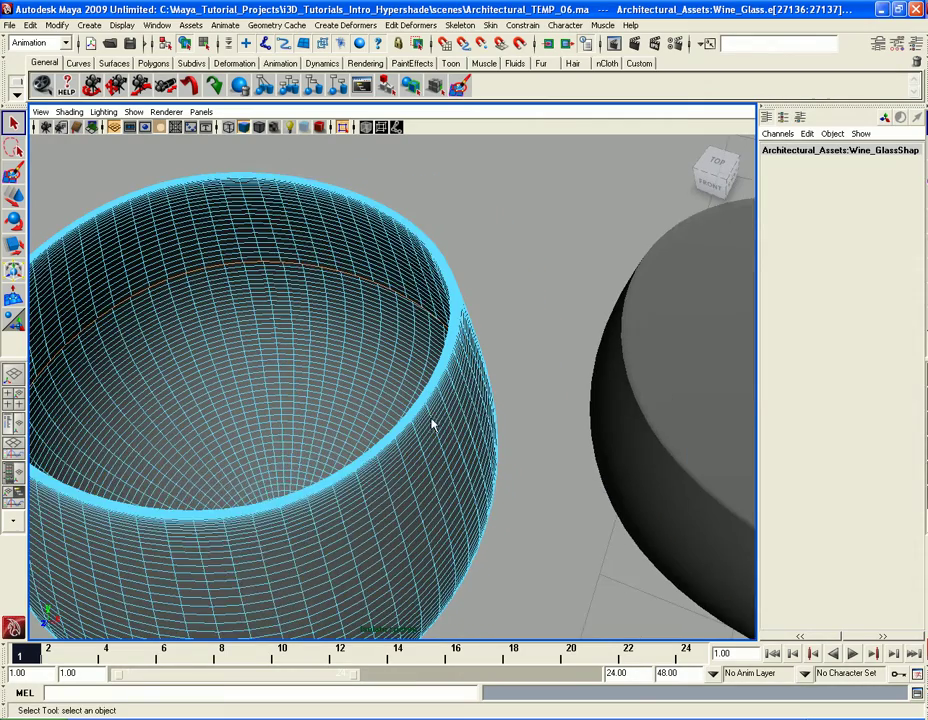
left_click_drag(431, 420, 431, 418, "alt")
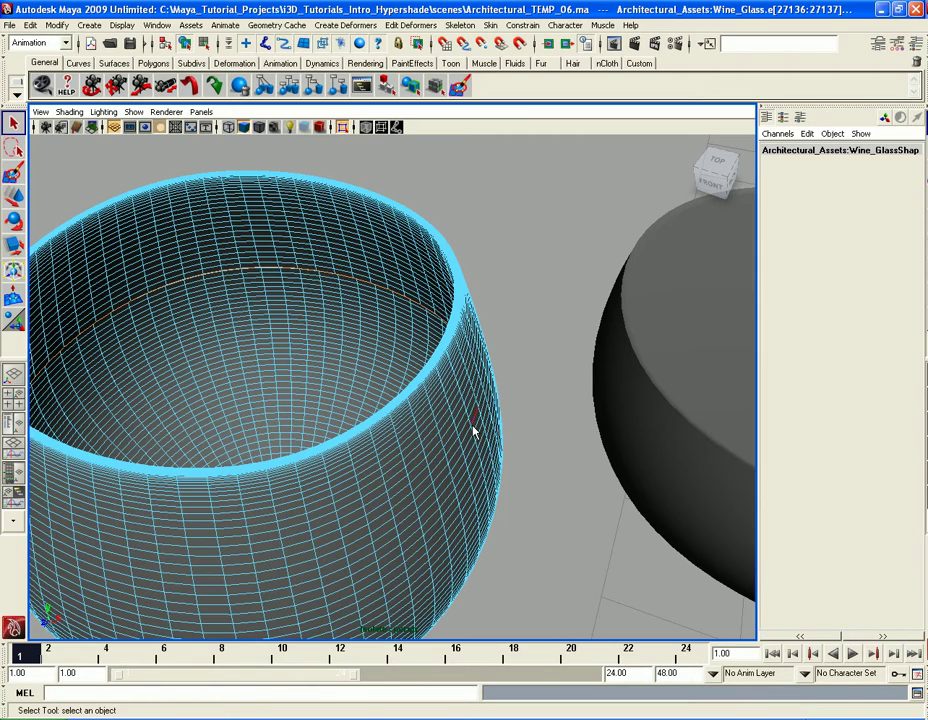
- Compare the glass's selected inner edge loop with the separated wine mesh from several angles and distances
left_click_drag(416, 441, 450, 403, "alt")
right_click_drag(450, 403, 455, 406, "alt")
left_click_drag(455, 406, 462, 414, "alt")
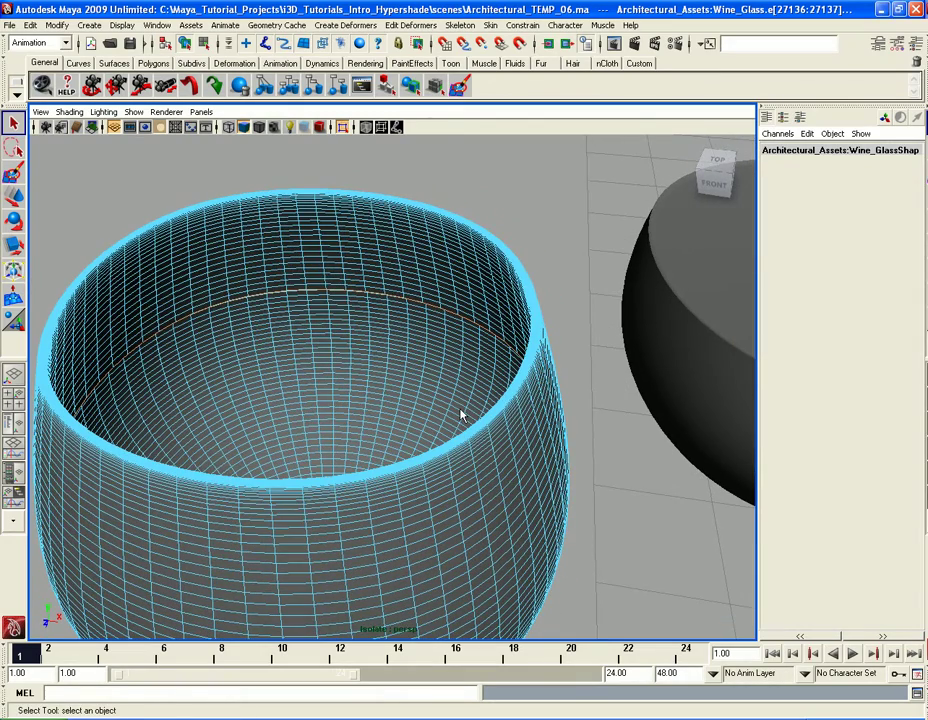
right_click_drag(462, 414, 447, 458, "alt")
left_click_drag(447, 458, 460, 440, "alt")
right_click_drag(460, 440, 480, 423, "alt")
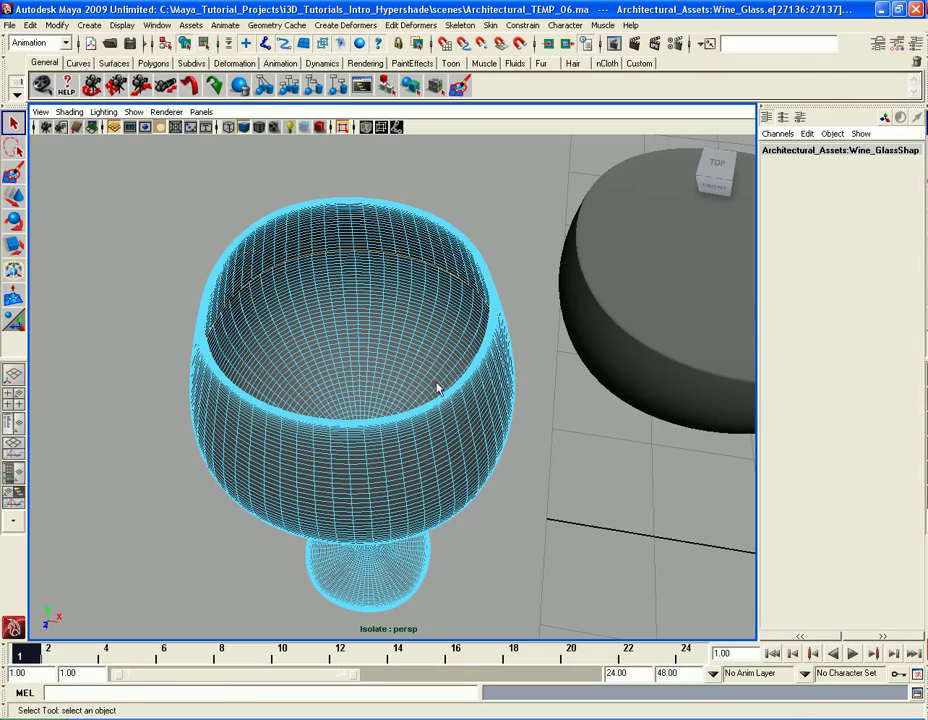
mouse_move(445, 355)
left_mouse_down("alt")
mouse_move(433, 377)
mouse_move(474, 373)
mouse_move(437, 362)
left_mouse_up("alt")
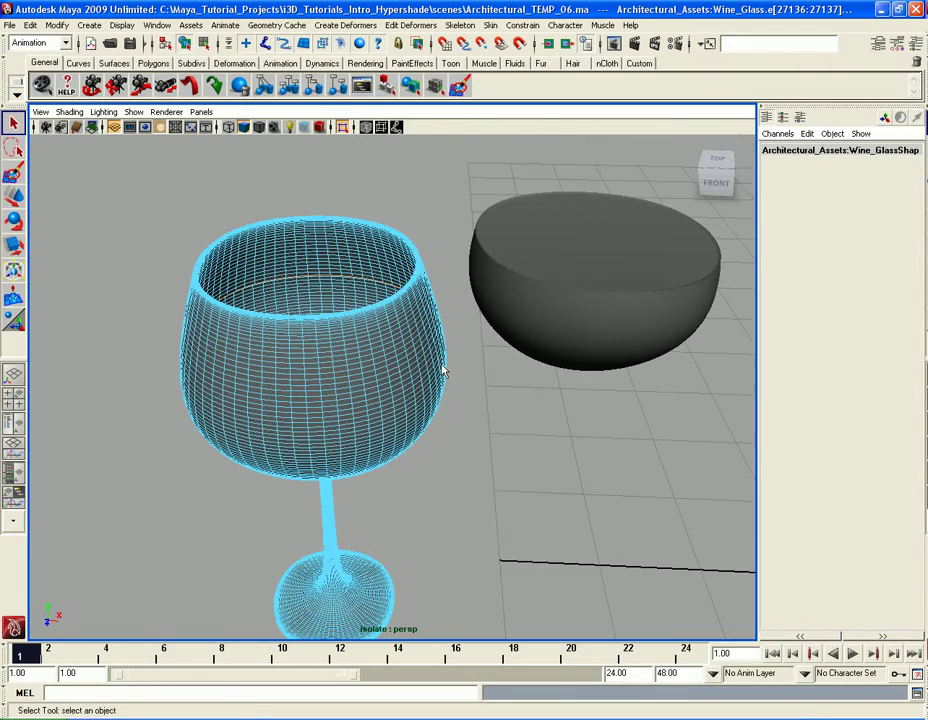
right_click_drag(443, 372, 480, 330, "alt")
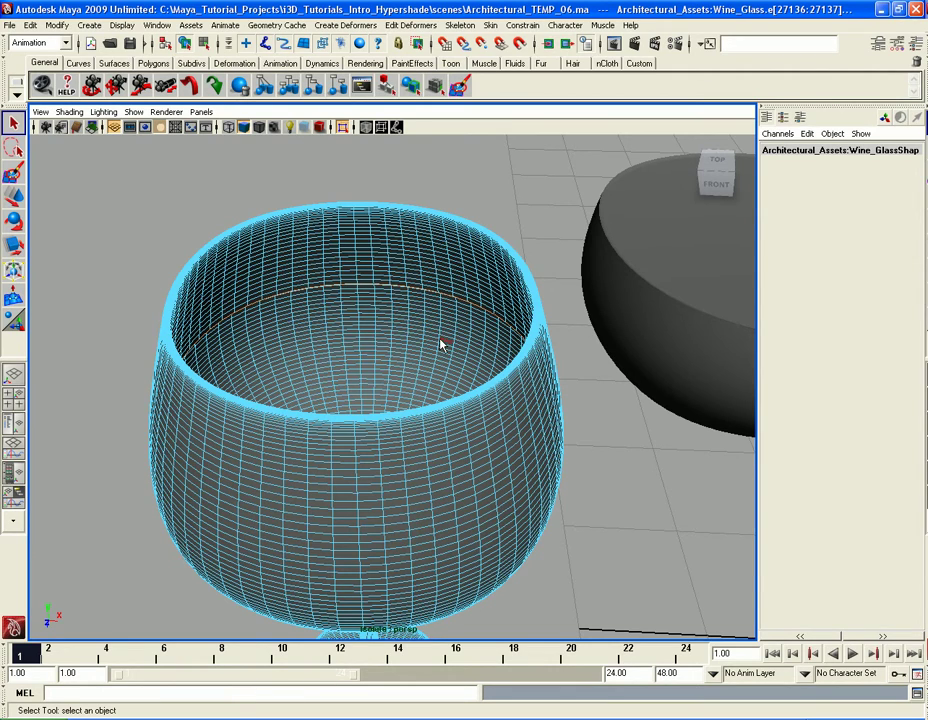
- Clear the wine glass's edge selection, return to object mode, and select the separated wine mesh
middle_click_drag(441, 344, 429, 347, "alt")
scroll(450, 342, "down", 3)
right_click_drag(478, 336, 522, 346, "alt")
left_click_drag(522, 346, 526, 333, "alt")
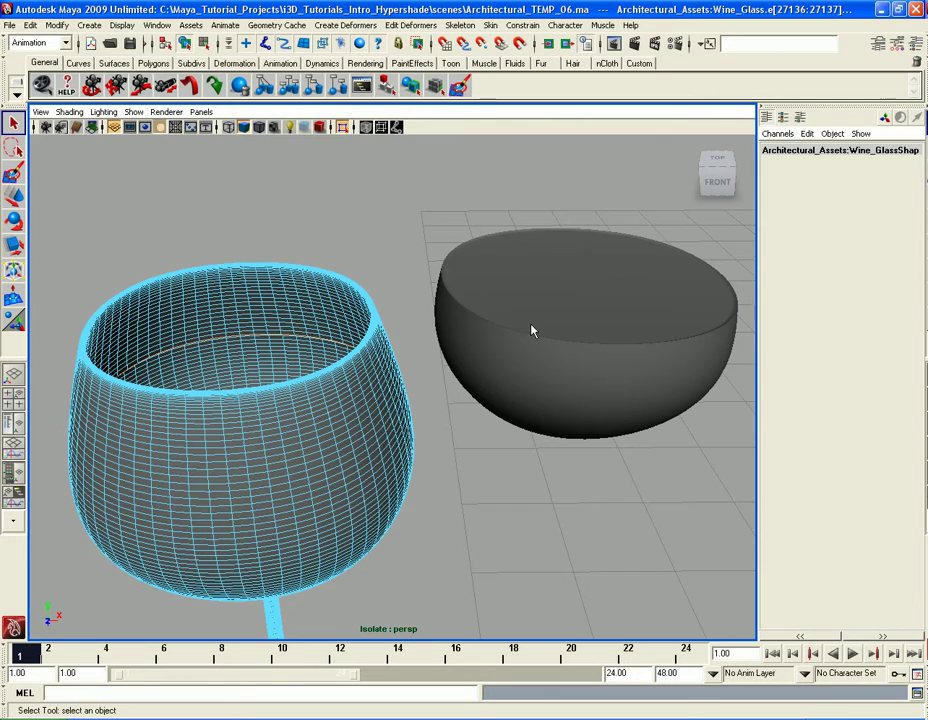
right_click_drag(532, 327, 482, 341, "alt")
left_click_drag(482, 341, 410, 271, "alt")
left_click(420, 295)
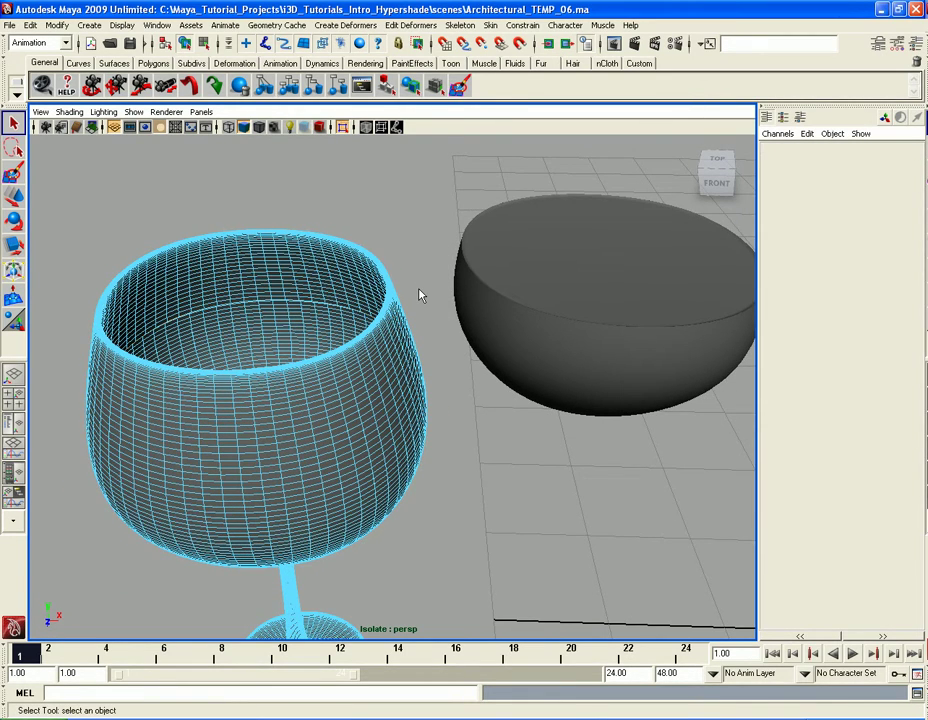
key("F8")
mouse_move(463, 358)
left_mouse_down("alt")
mouse_move(441, 331)
mouse_move(451, 327)
mouse_move(478, 348)
mouse_move(461, 338)
left_mouse_up("alt")
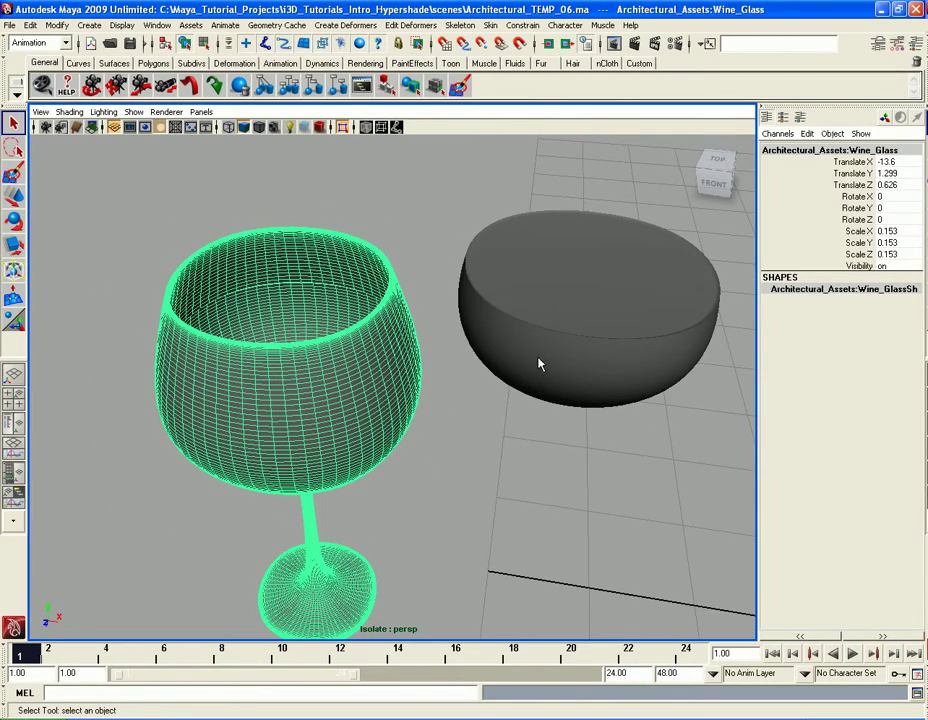
left_click(564, 308)
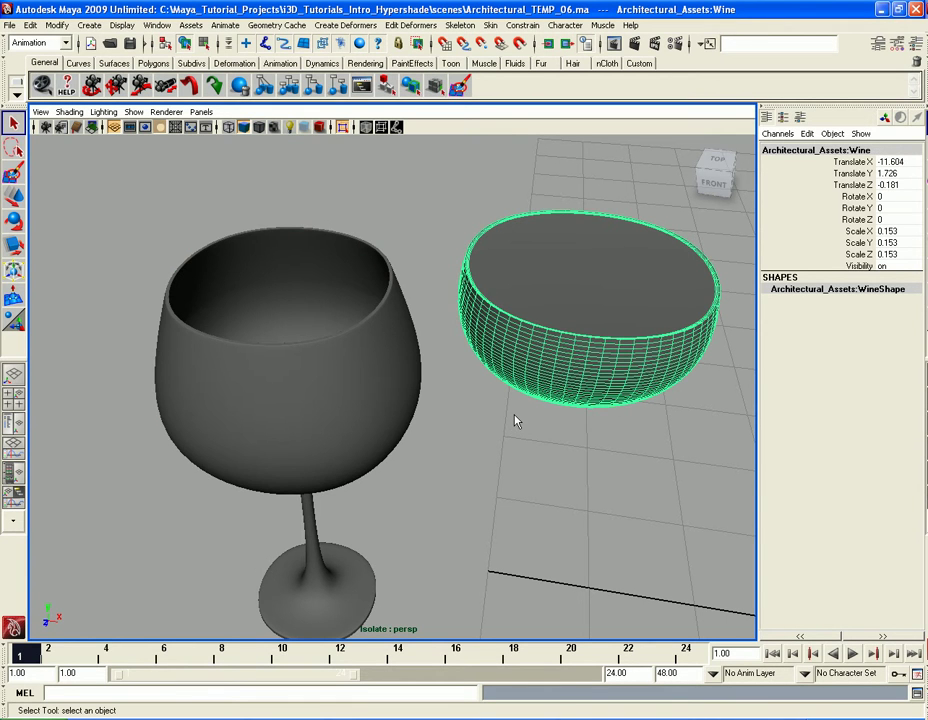
- Undo the recent selections, the edge component mode and the wine mesh's move out of the glass
key("Right")
key("F8")
key("F10")
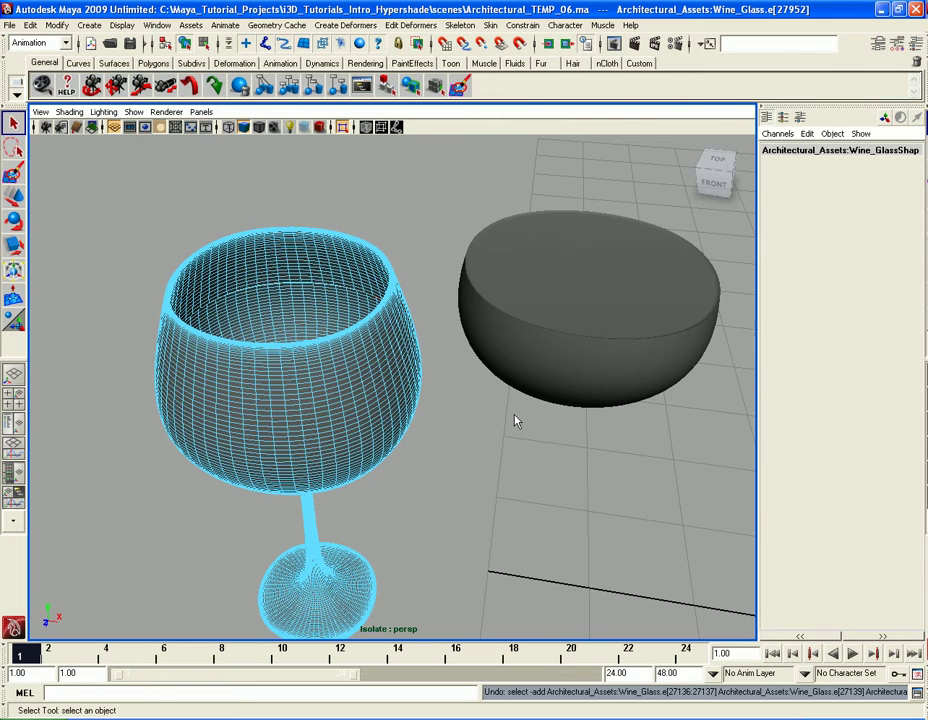
key("b")
key("ctrl+z")
key("ctrl+z")
key("ctrl+z")
key("ctrl+z")
key("ctrl+z")
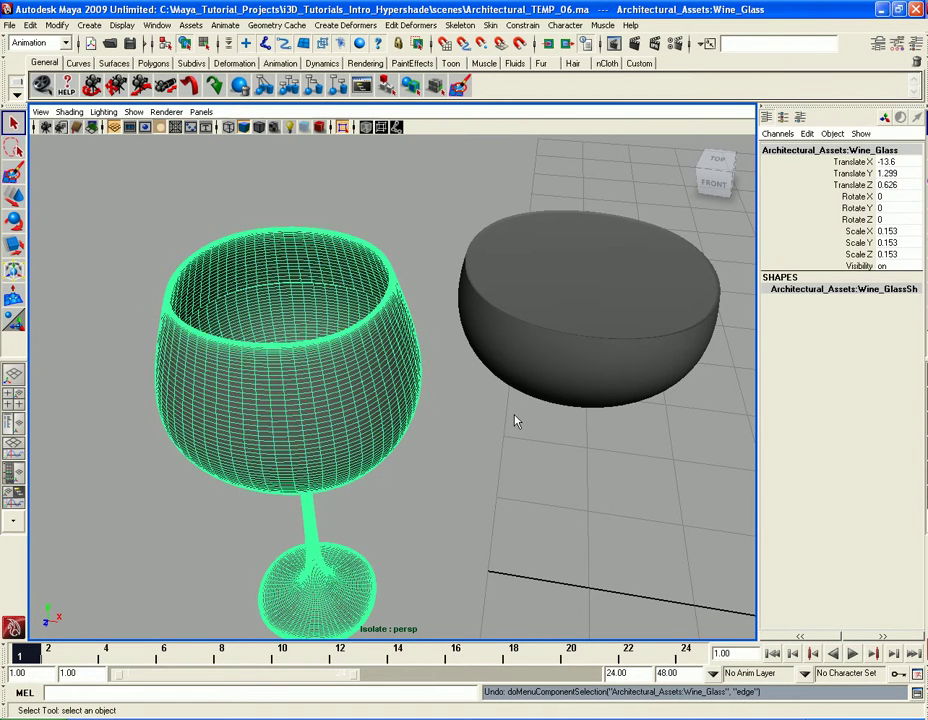
left_click_drag(453, 356, 502, 350, "alt")
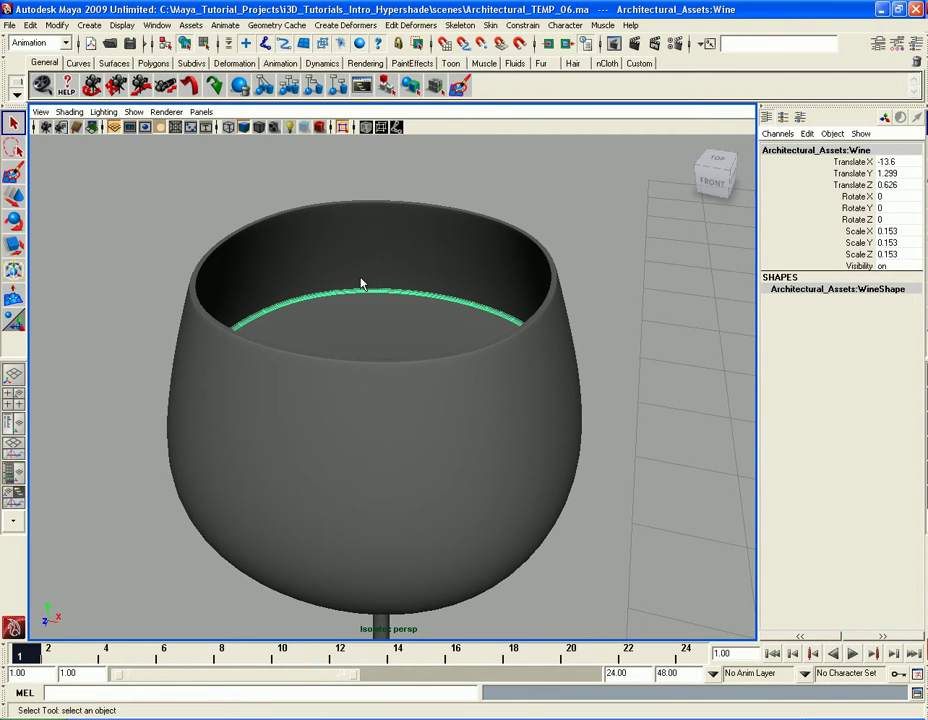
- Turn off isolated viewing of the selected objects in the perspective view
left_click(133, 112)
mouse_move(137, 138)
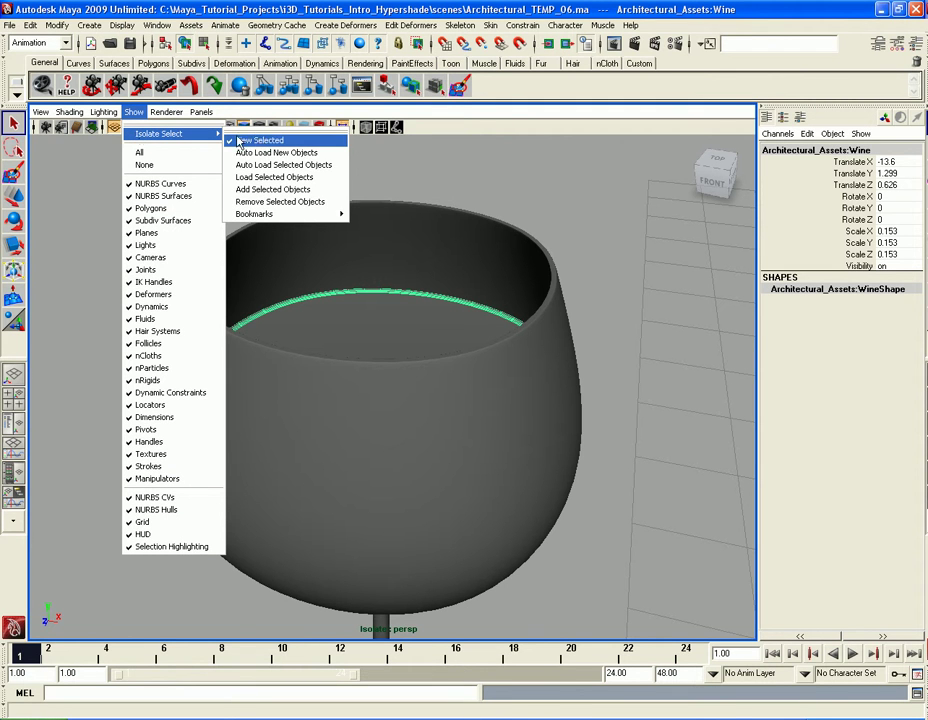
left_click(263, 143)
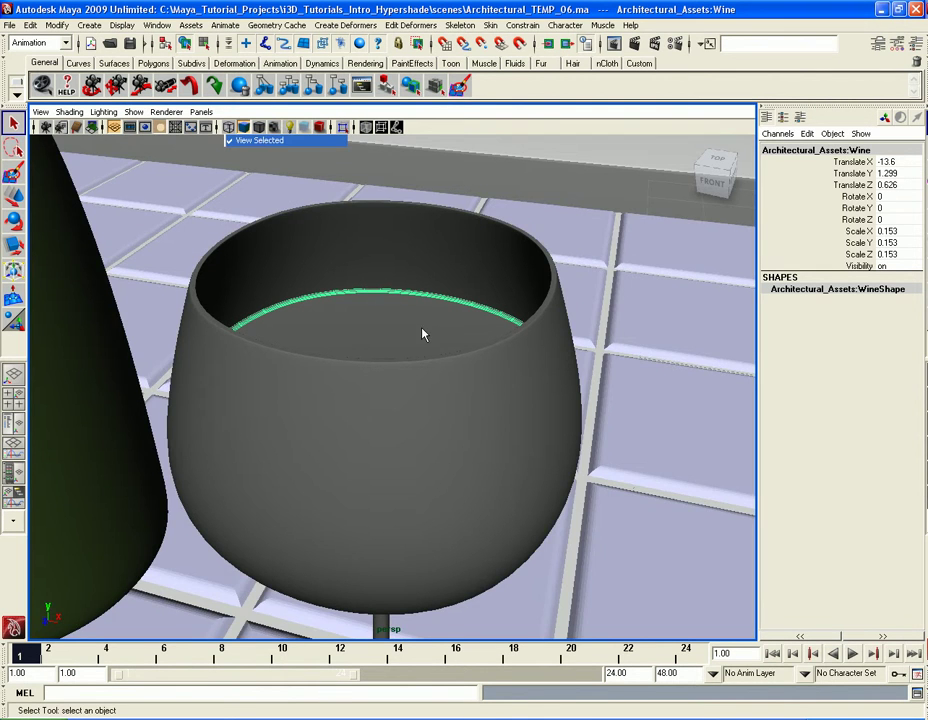
- Select the wine glass mesh and assign it a new mia_material_x material
scroll(396, 329, "down", 5)
left_click_drag(478, 352, 474, 256, "alt")
scroll(472, 352, "up", 6)
scroll(478, 300, "up", 4)
left_click(474, 256)
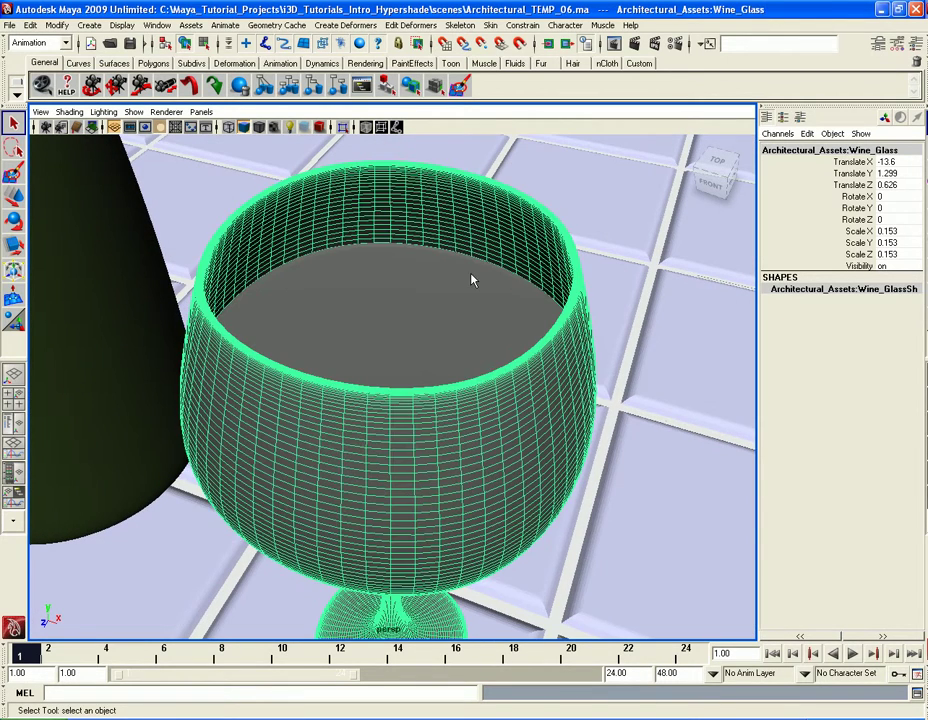
right_click(460, 210)
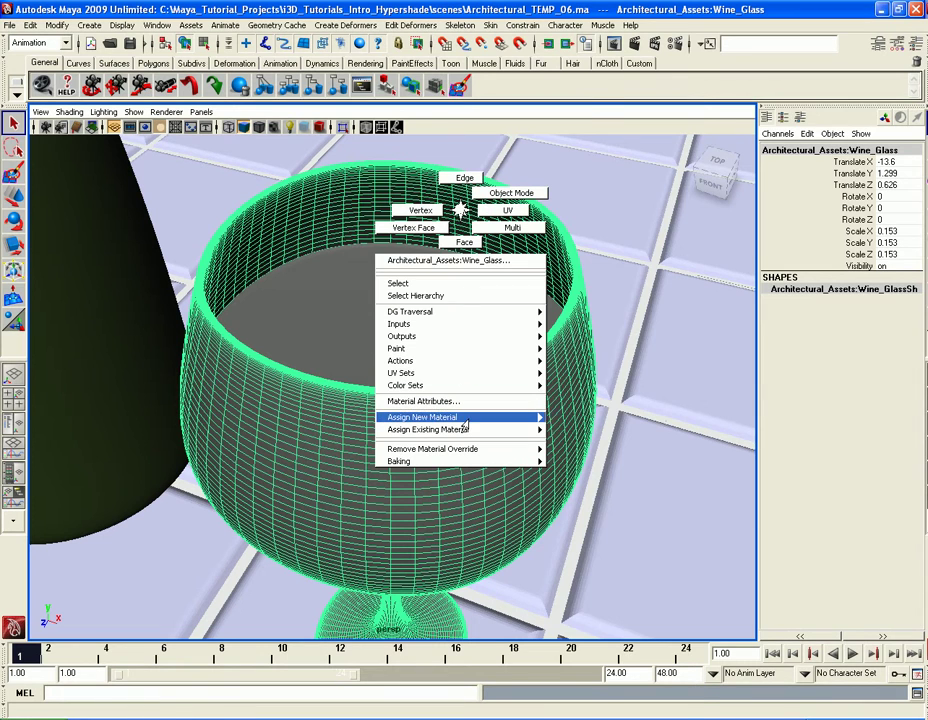
mouse_move(470, 417)
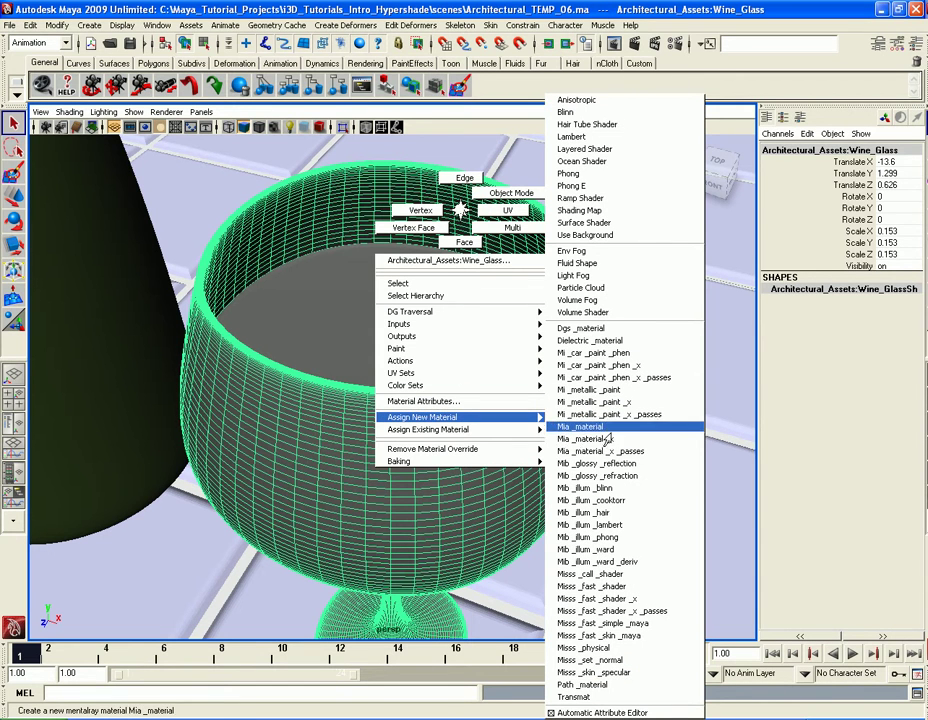
left_click(600, 439)
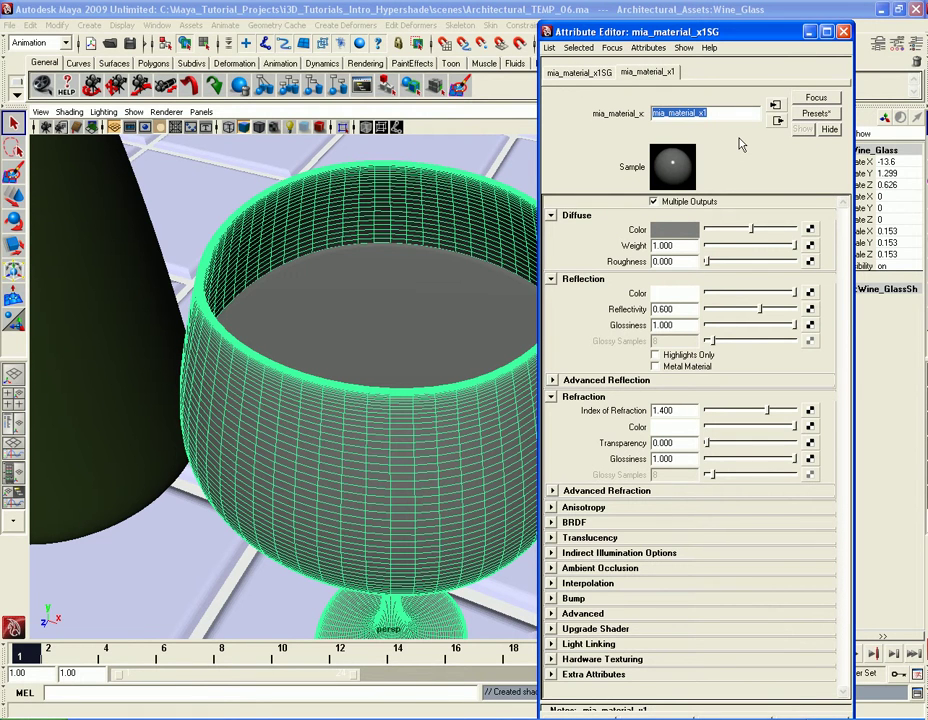
- Name the new material Wine_Glass_mat and rename its shading group Wine_Glass_matSG
type("Wine Glass mat")
key("Return")
key("ctrl+c")
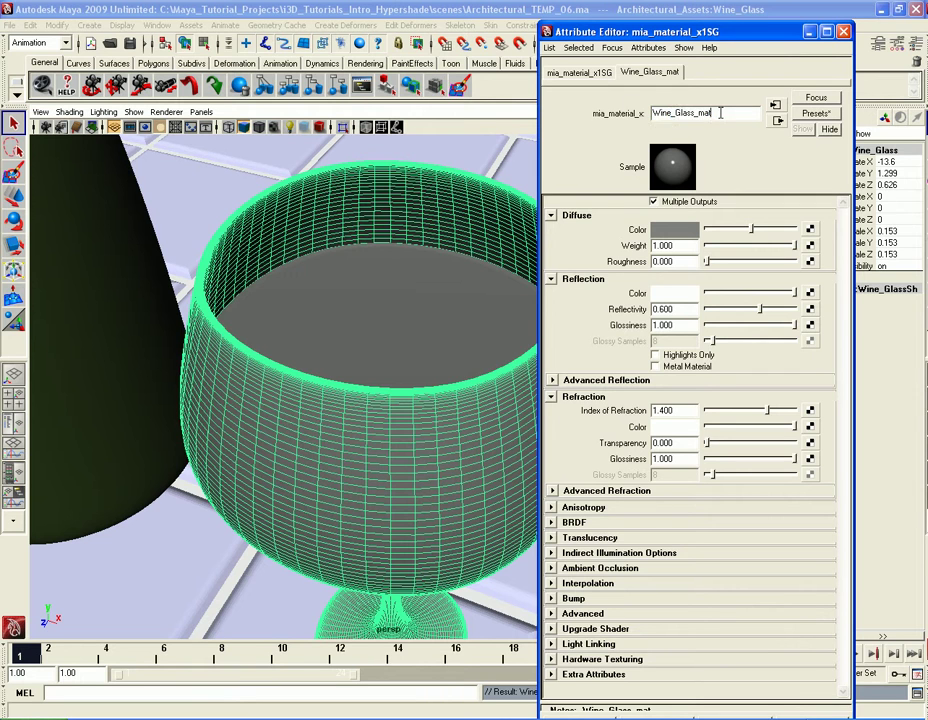
left_click(581, 73)
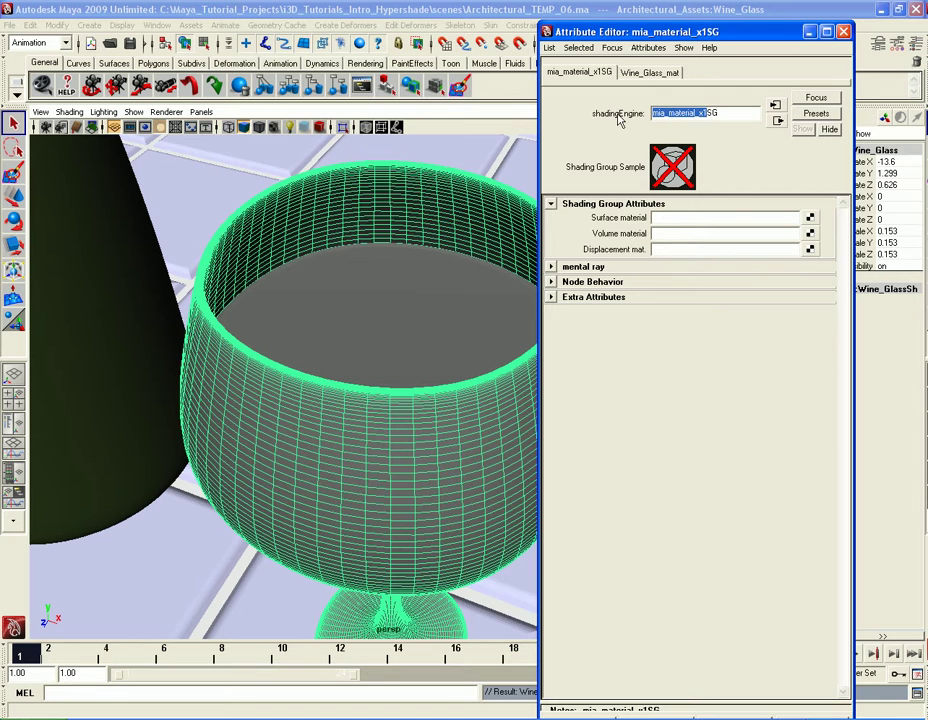
key("ctrl+v")
type("SG")
key("Return")
left_click(660, 74)
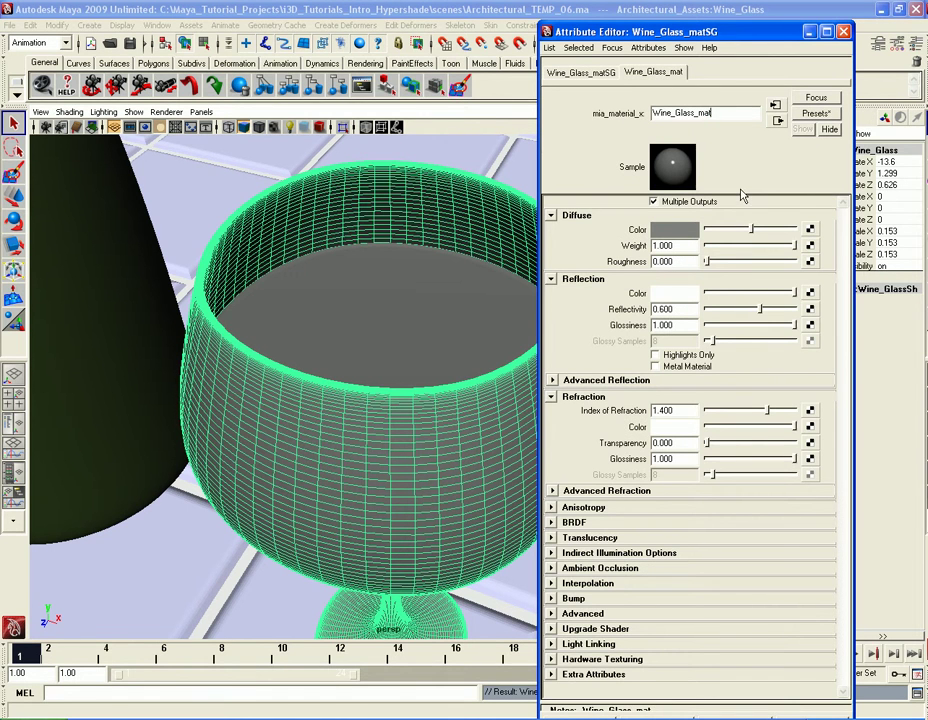
- Set the glass material's index of refraction to 1.5 and reflectivity to 1, and expand its advanced reflection settings
left_click_drag(464, 315, 423, 356, "alt")
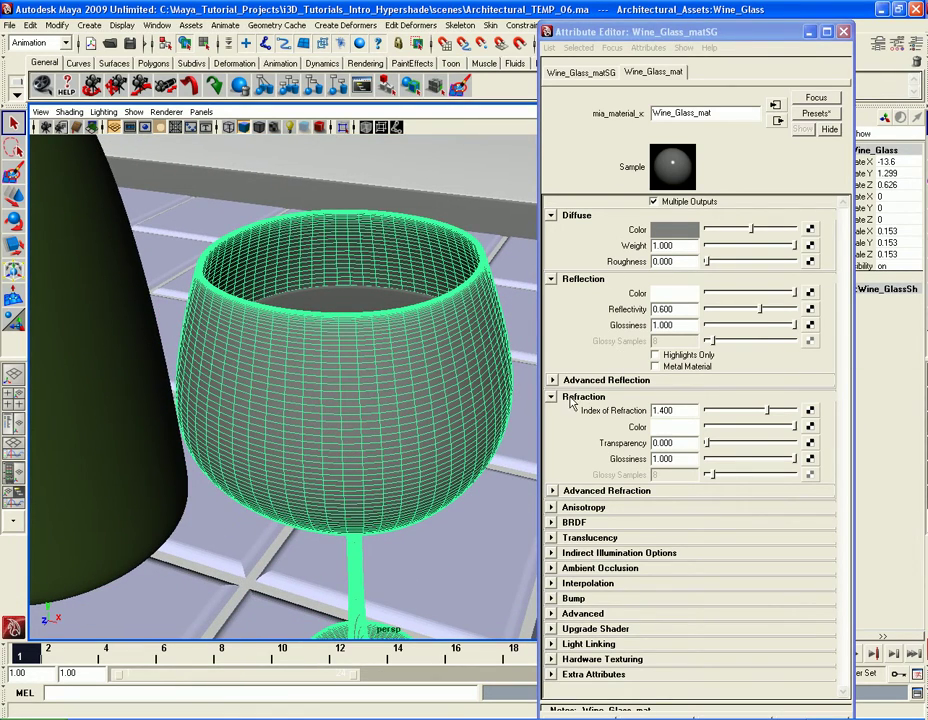
left_click(683, 410)
double_click(663, 410)
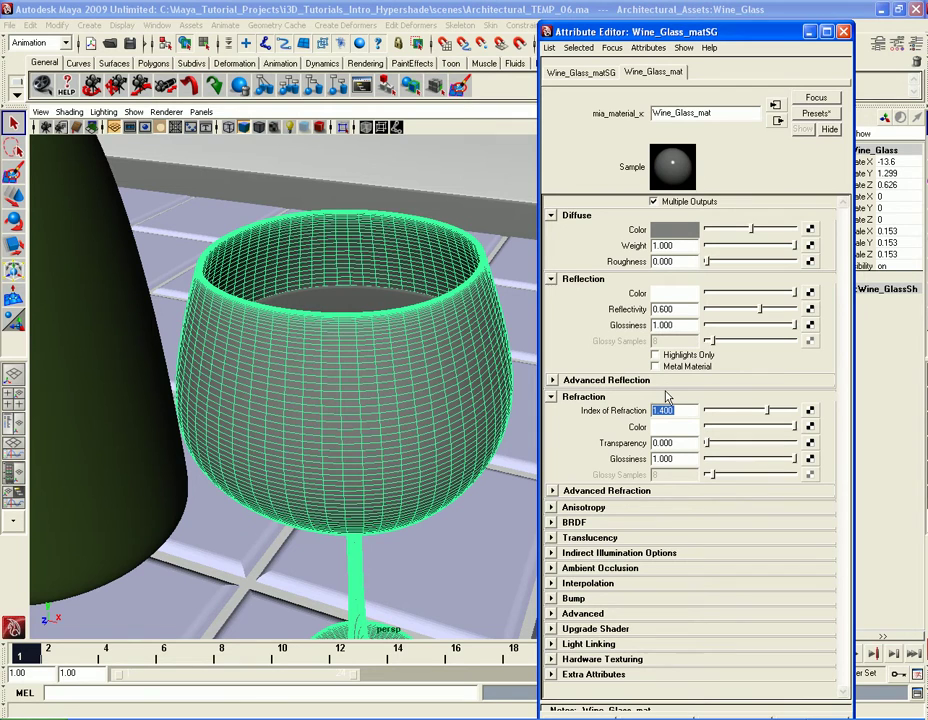
type("1.5")
key("Return")
left_click_drag(761, 314, 798, 312)
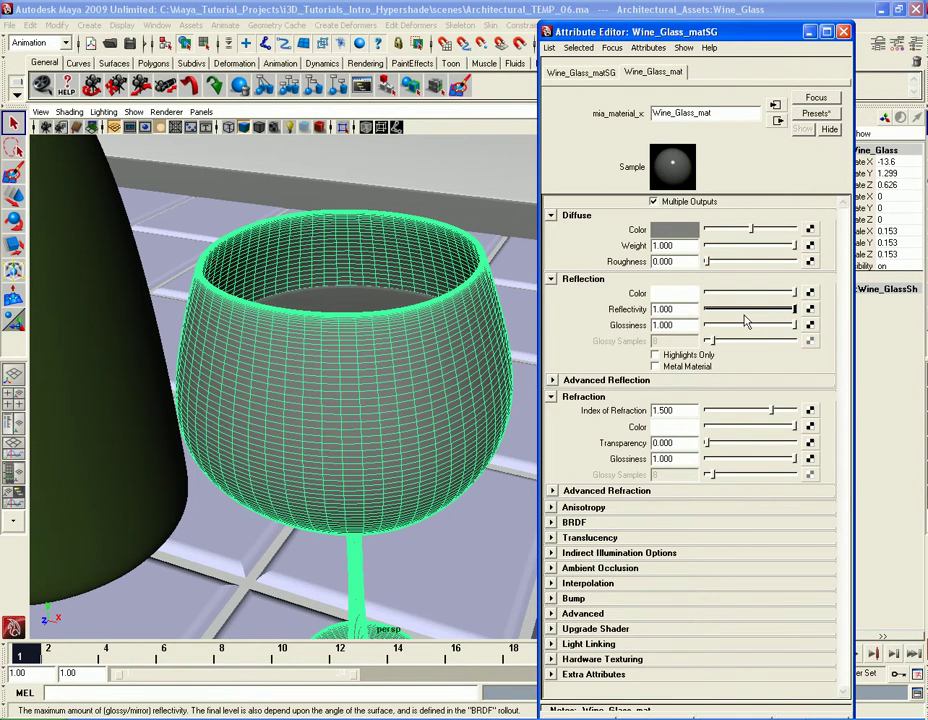
left_click(613, 381)
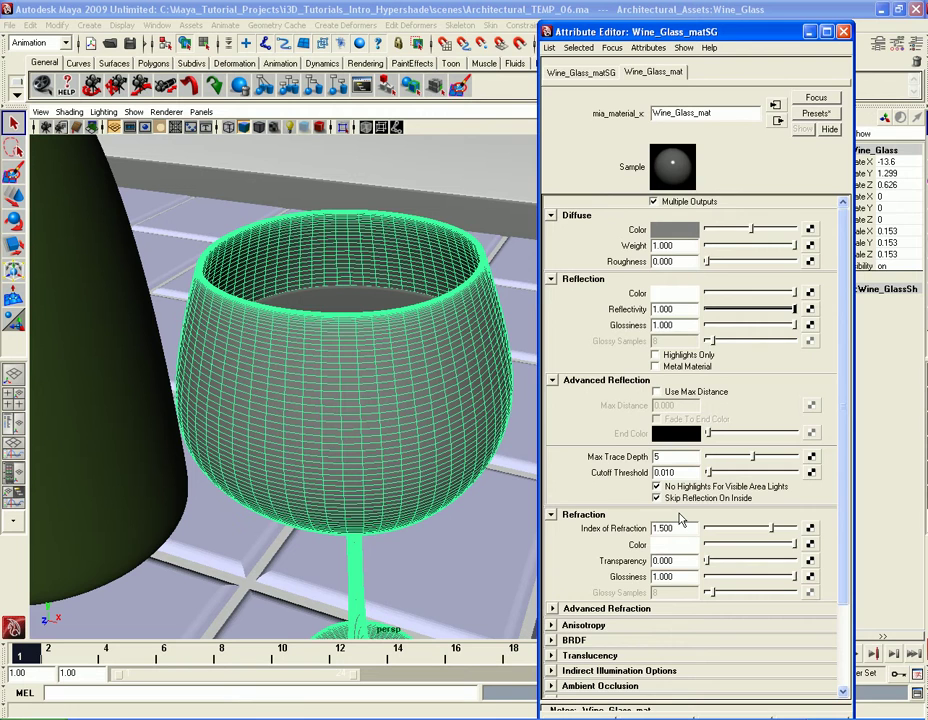
- Take a snapshot of the perspective view in Render View and render a region around the wine glass bowl
left_click_drag(650, 31, 678, 118)
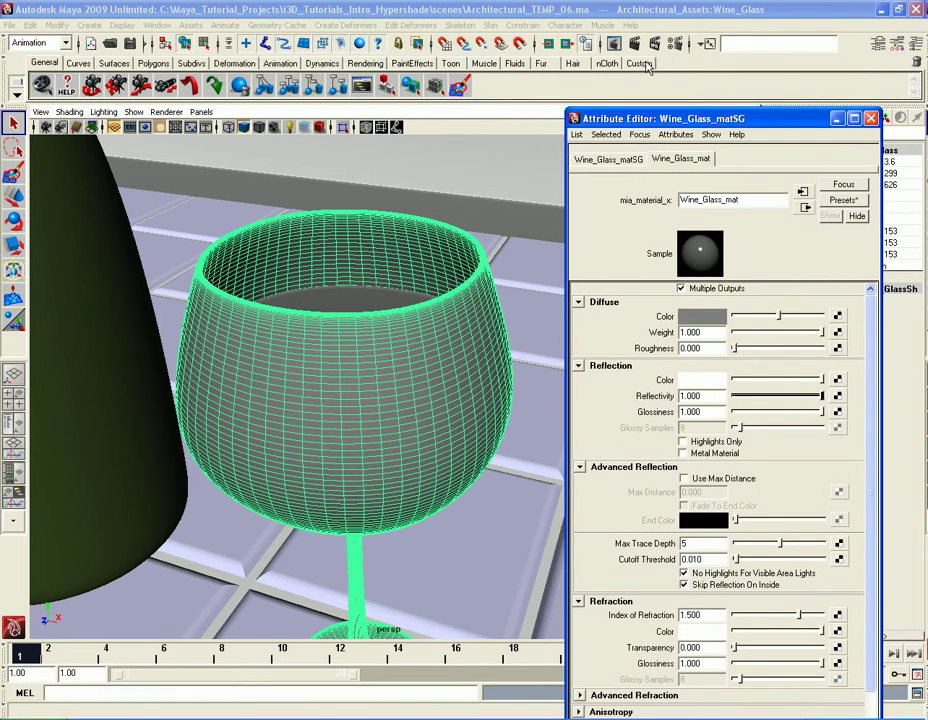
left_click(615, 44)
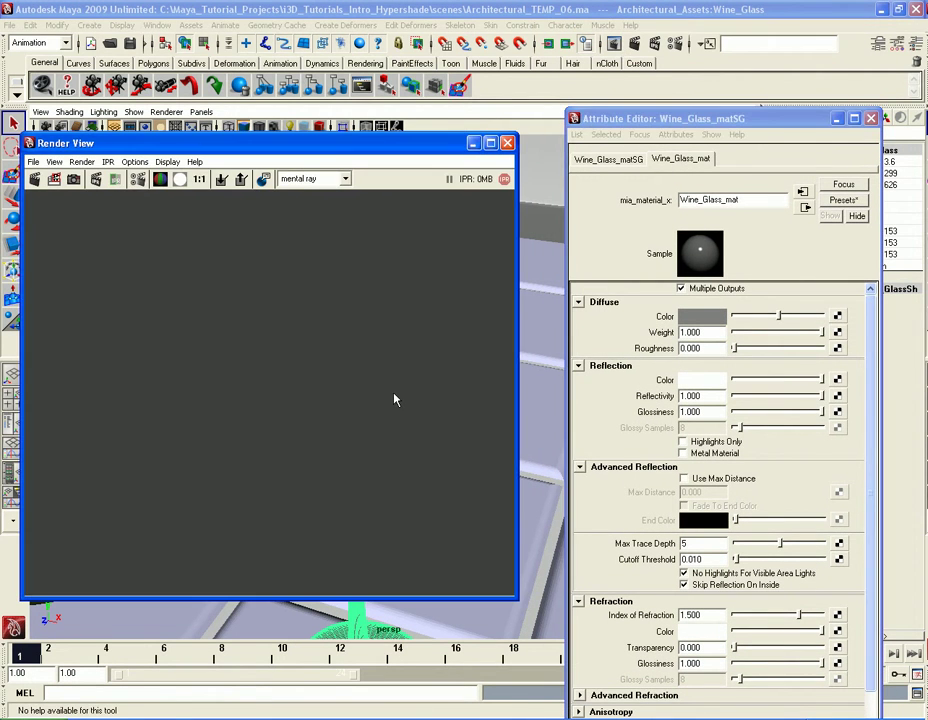
left_click(34, 179)
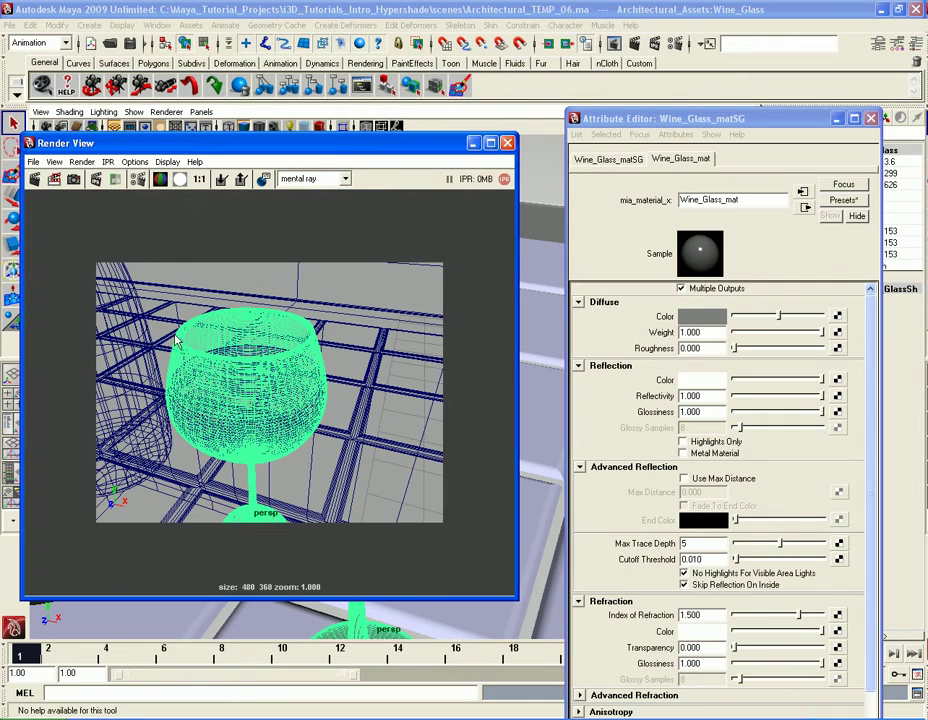
left_click_drag(160, 312, 331, 472)
left_click(54, 179)
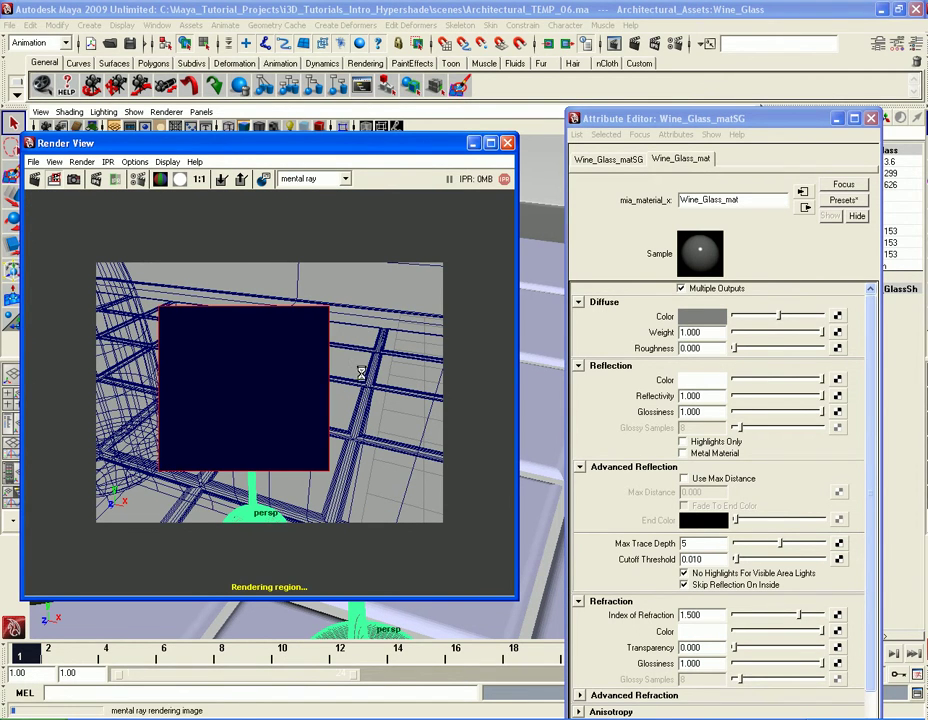
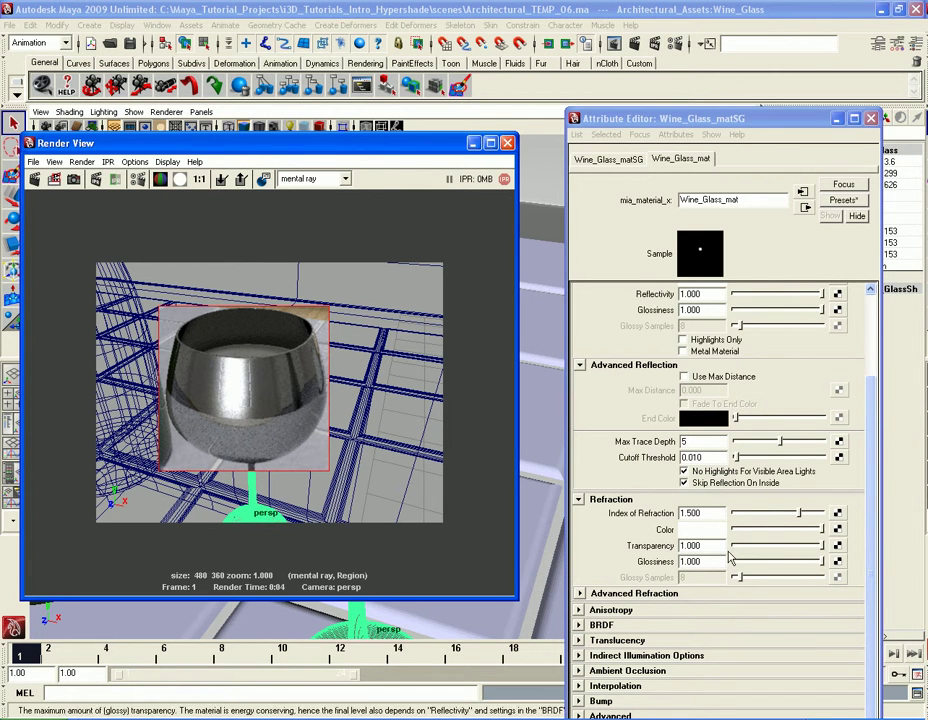
- Open the mental ray render settings and expand the raytracing quality options
left_click_drag(741, 126, 735, 101)
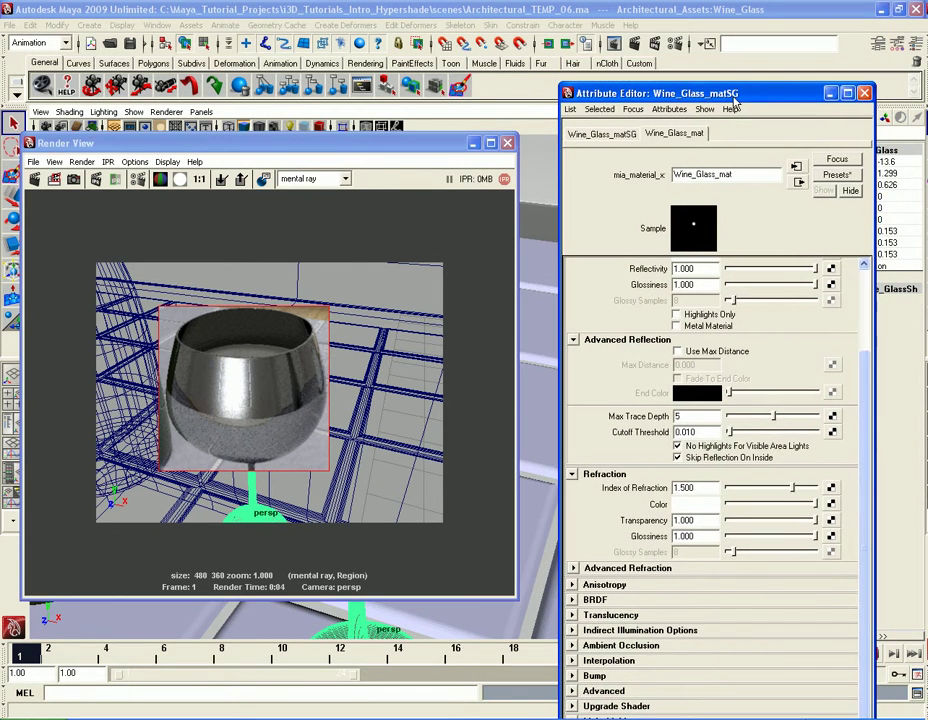
left_click(652, 47)
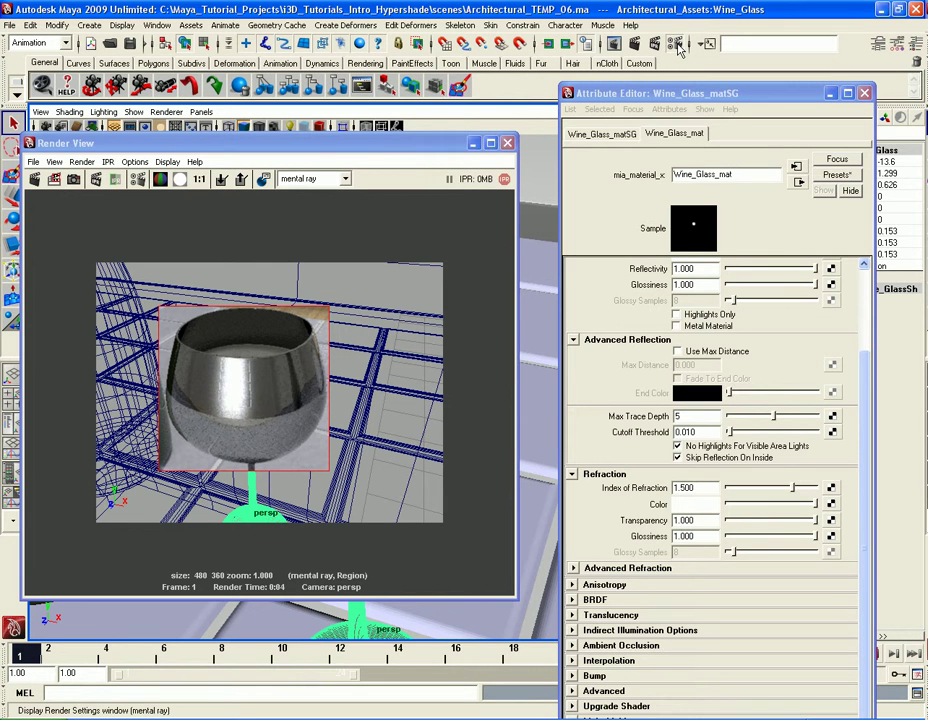
left_click(677, 45)
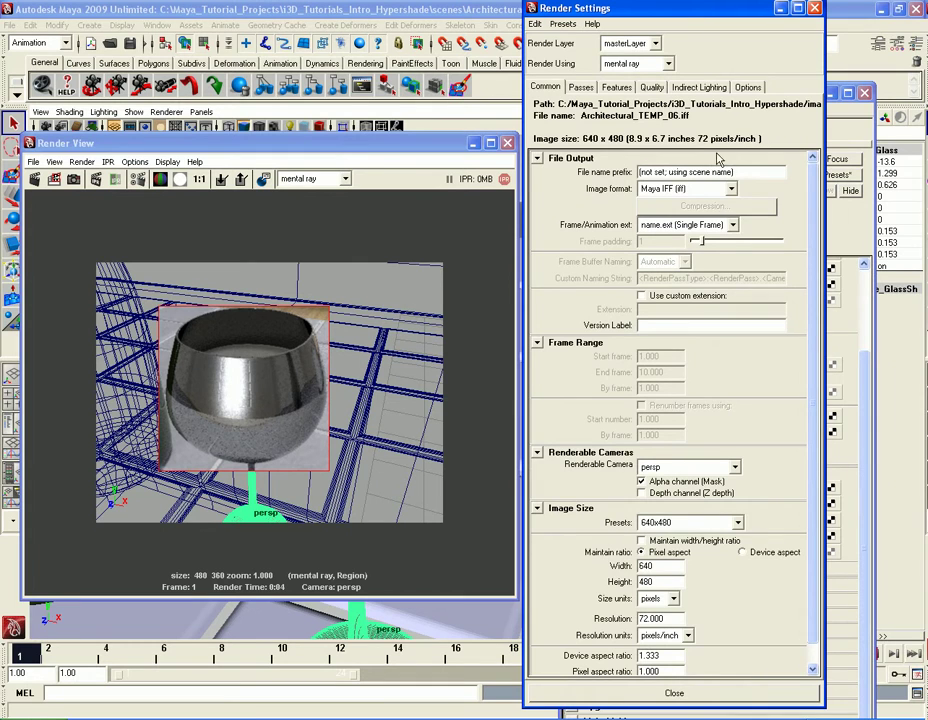
left_click(651, 88)
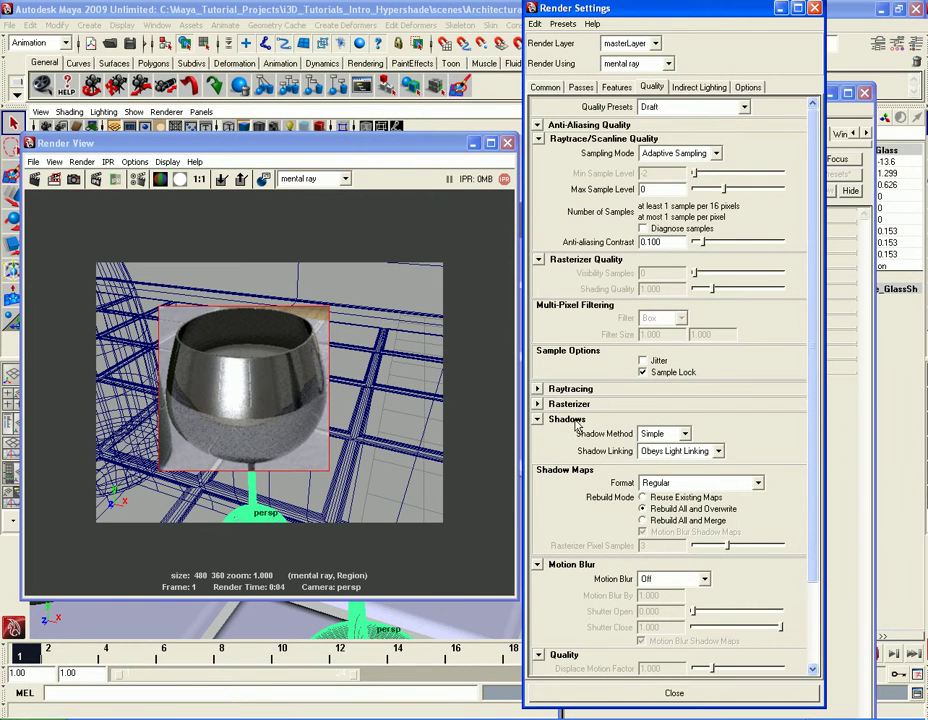
left_click(560, 389)
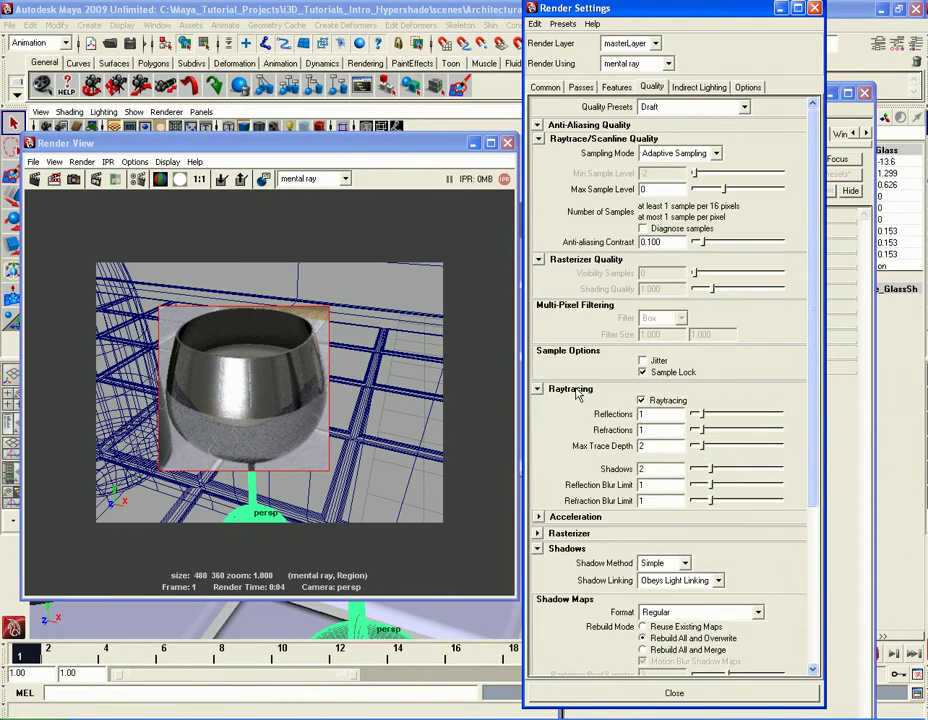
scroll(817, 328, "down", 3)
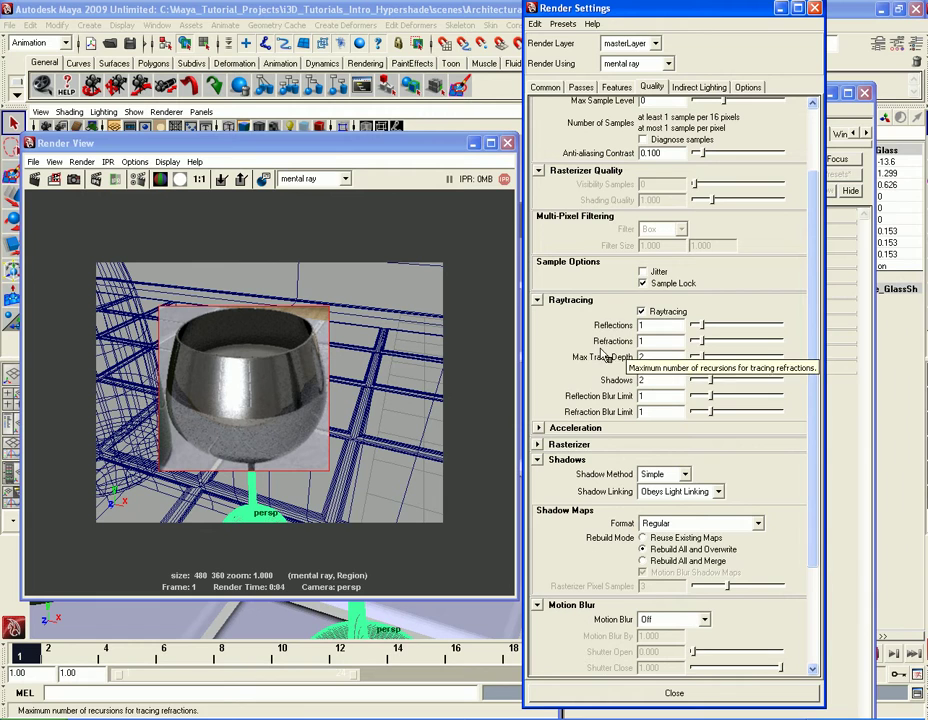
- Set raytracing Reflections to 6, Refractions to 6 and Max Trace Depth to 12
left_click(655, 325)
left_click(649, 341)
left_click(650, 357)
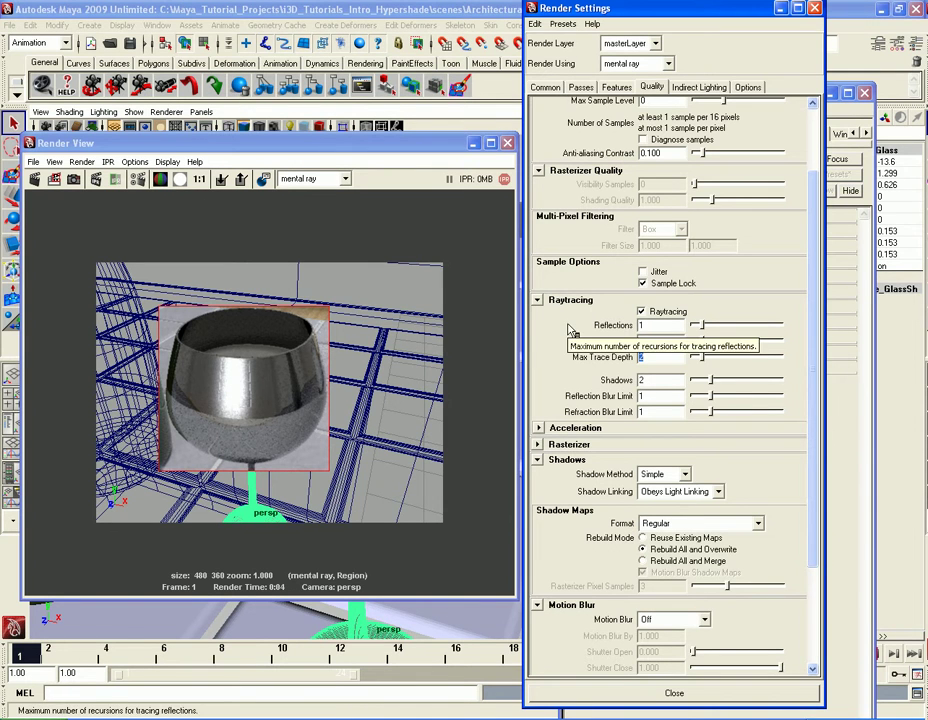
left_click(652, 325)
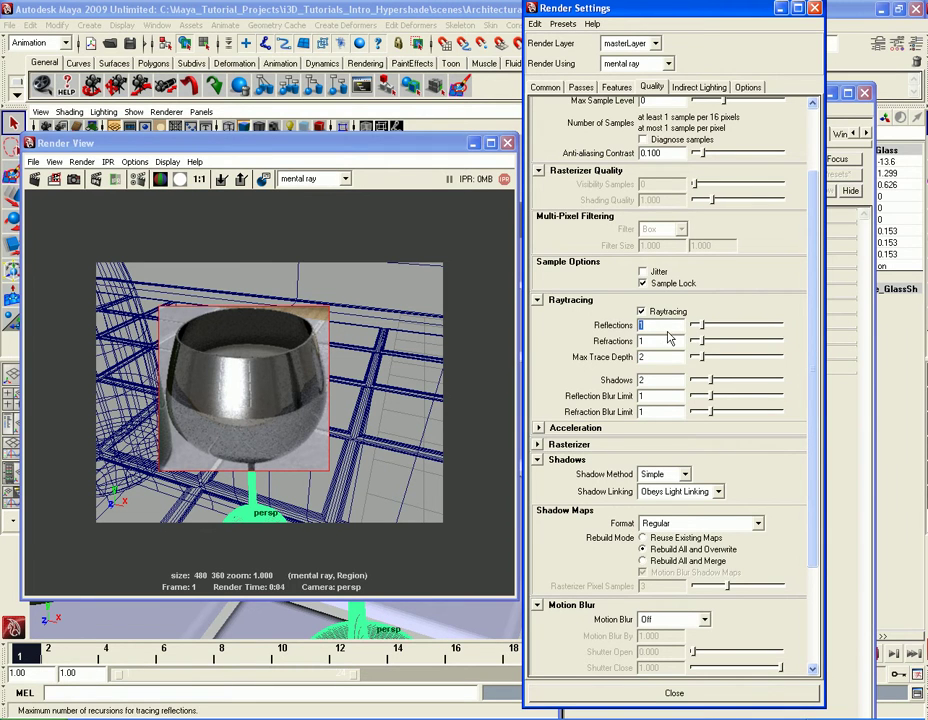
type("6")
key("Tab")
type("6")
key("Tab")
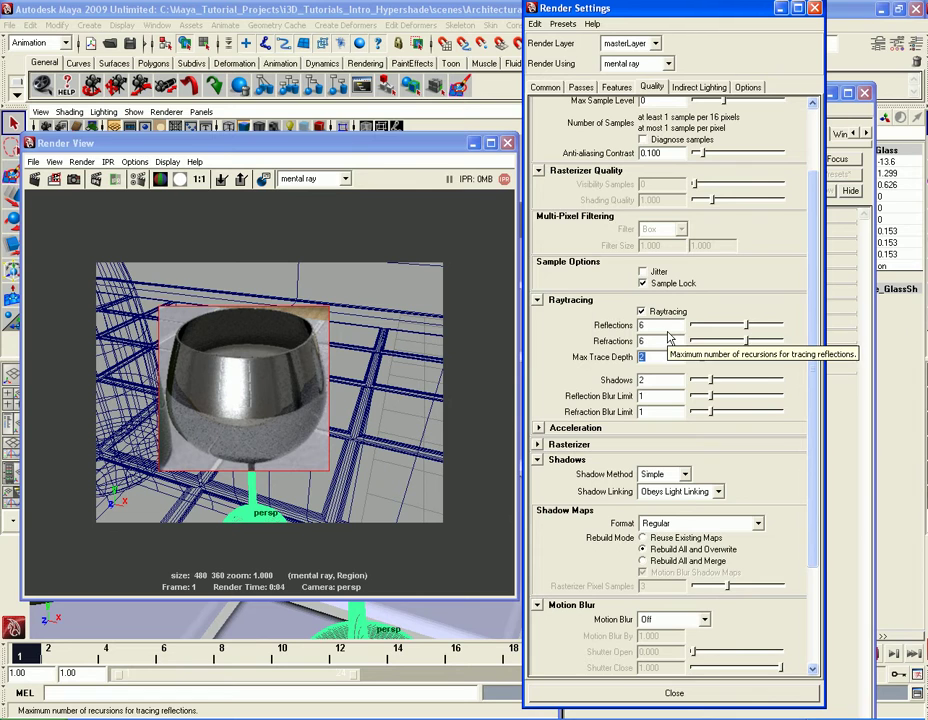
type("12")
key("Tab")
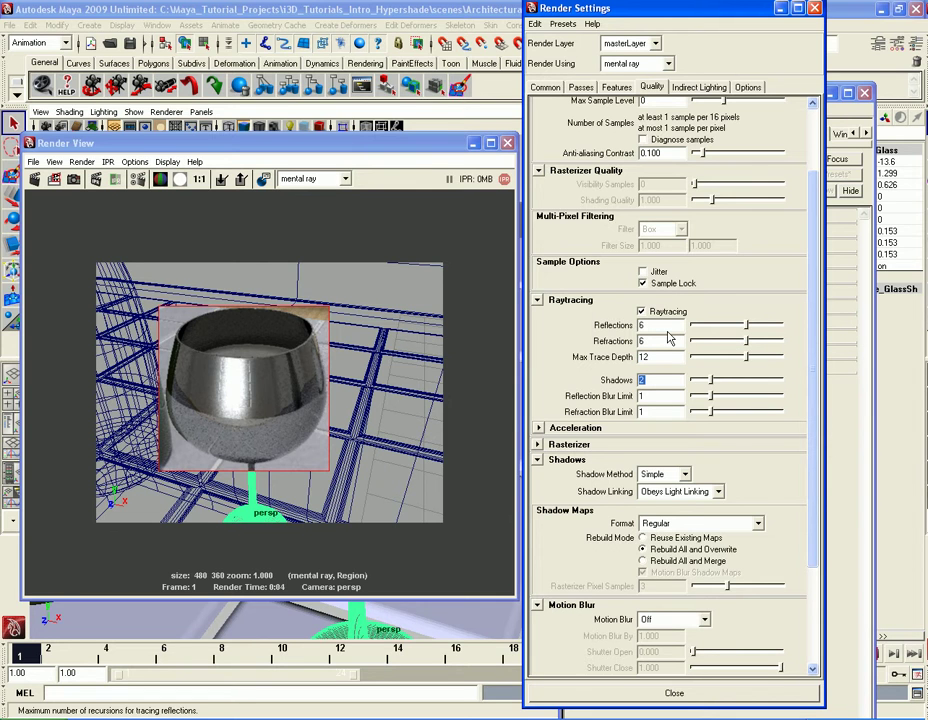
- Set raytracing Shadows to 4 and re-render the region around the wine glass bowl
type("4")
key("Return")
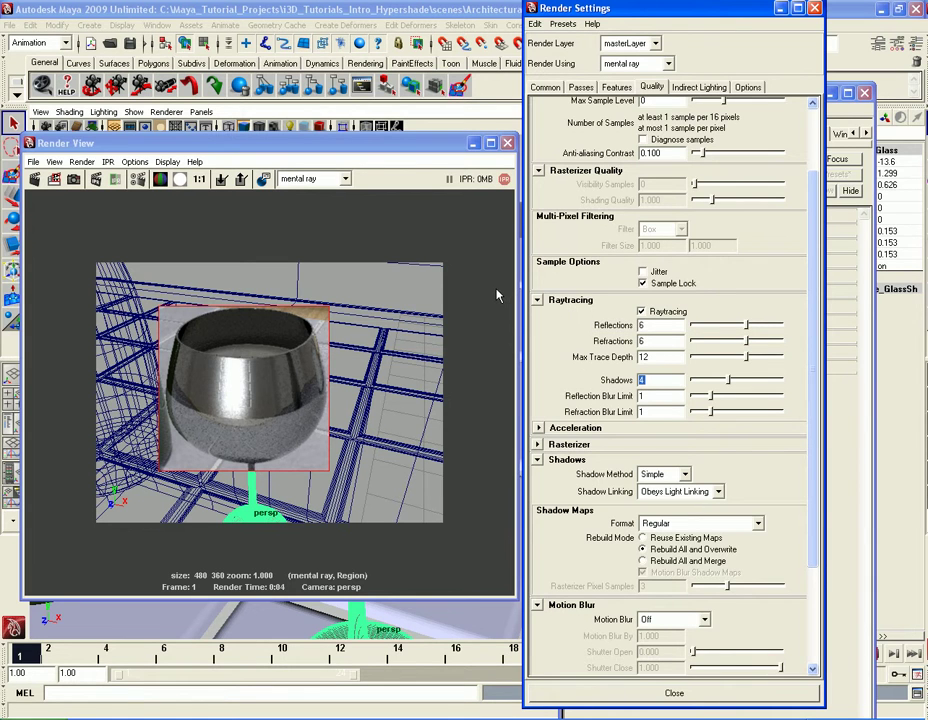
left_click(54, 179)
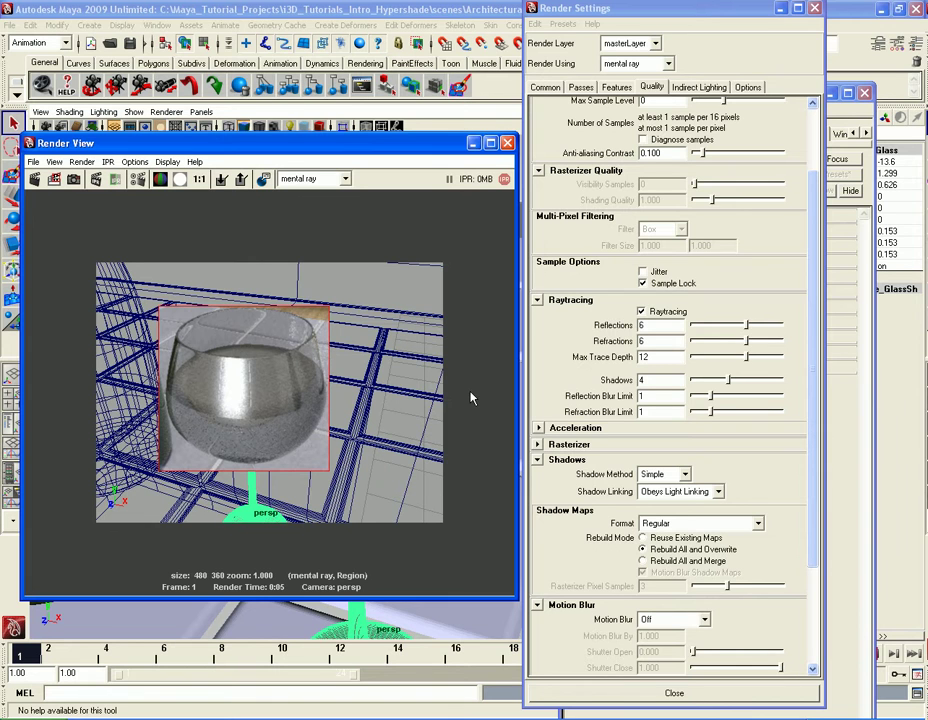
- Keep the current bowl render in Render View for comparison and close the render settings
left_click(652, 341)
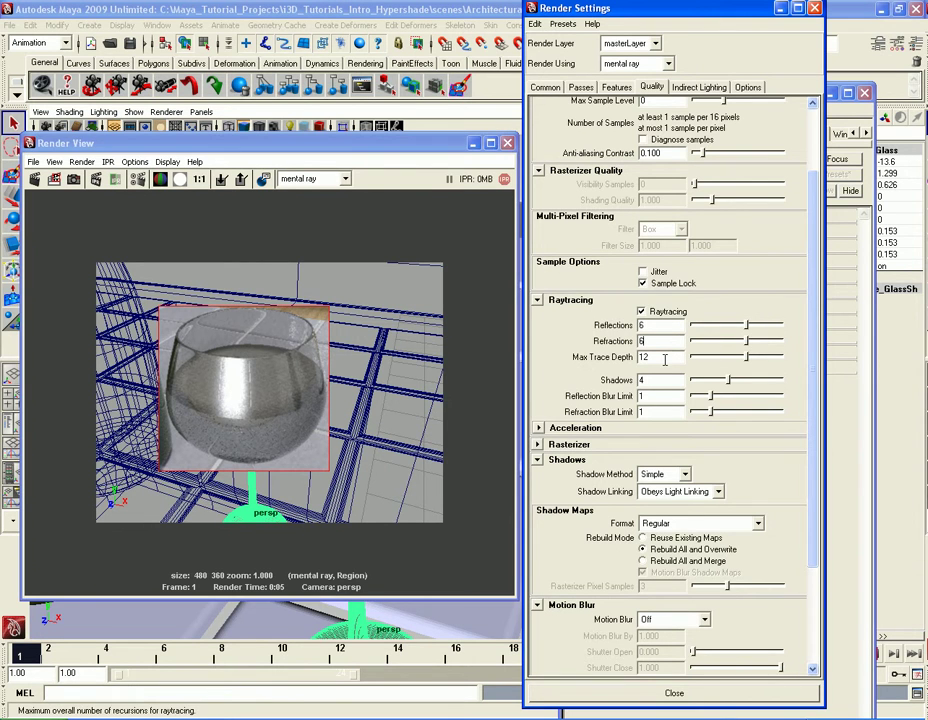
key("Tab")
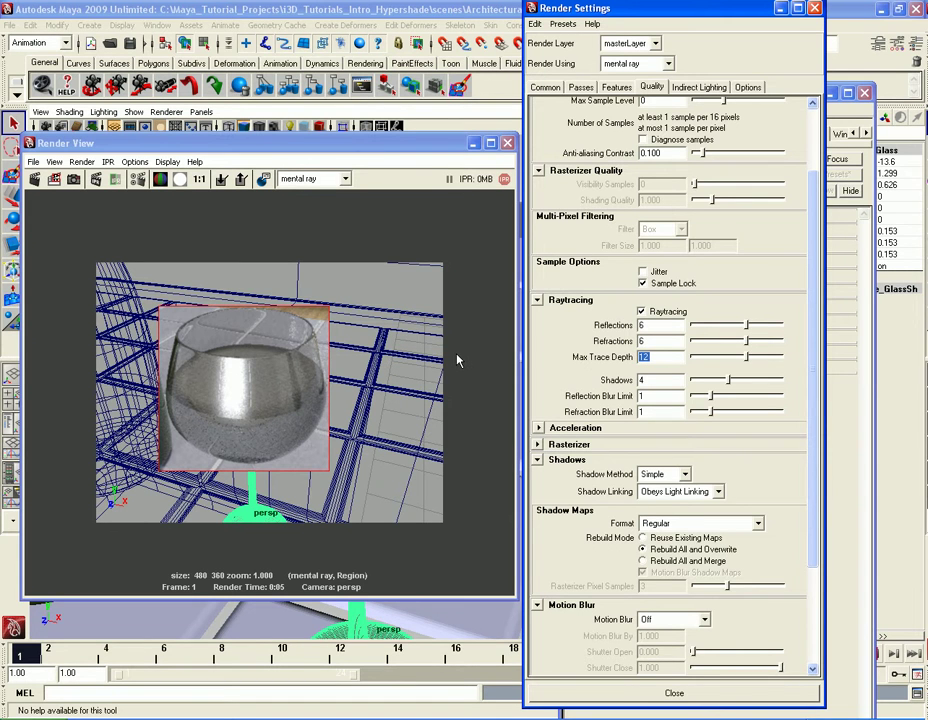
left_click(222, 181)
left_click(815, 9)
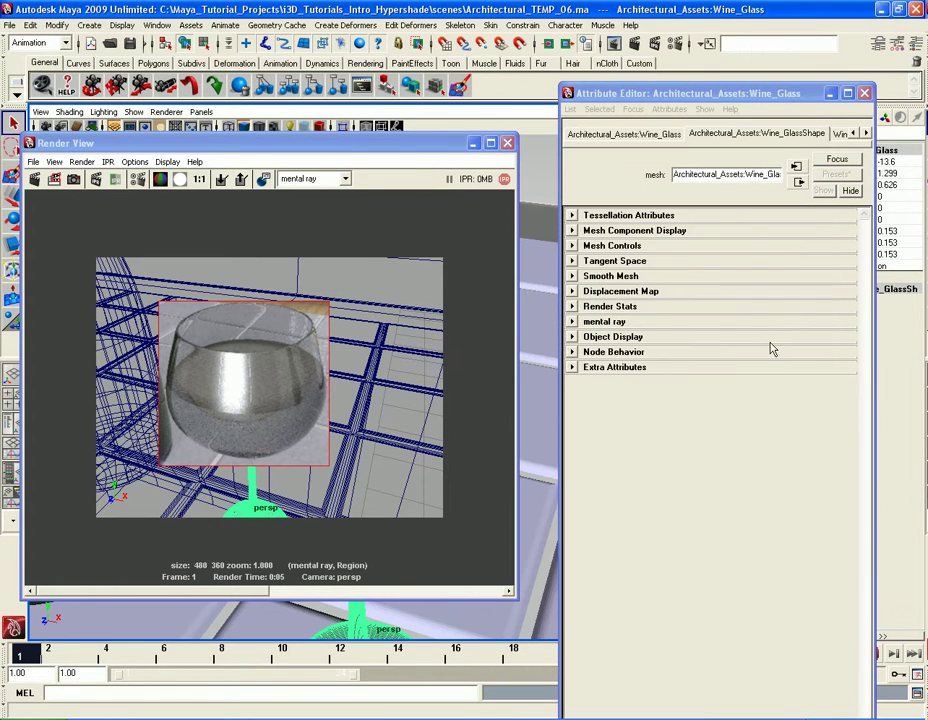
- Move the Attribute Editor up to show its full height and display the Wine_Glass_mat material's attributes
left_click_drag(760, 93, 760, 47)
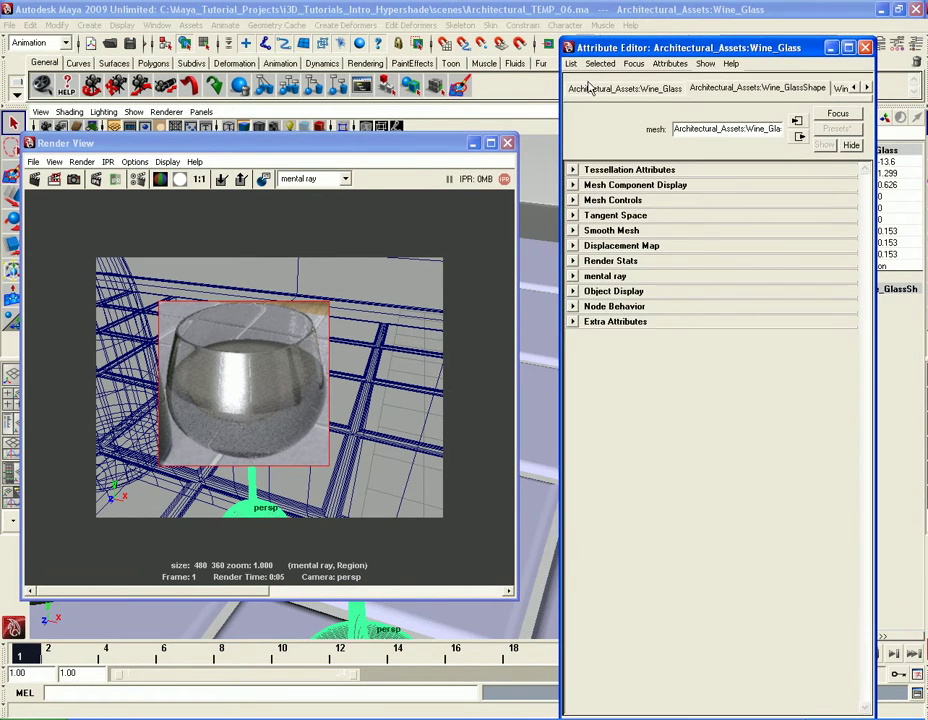
left_click(571, 63)
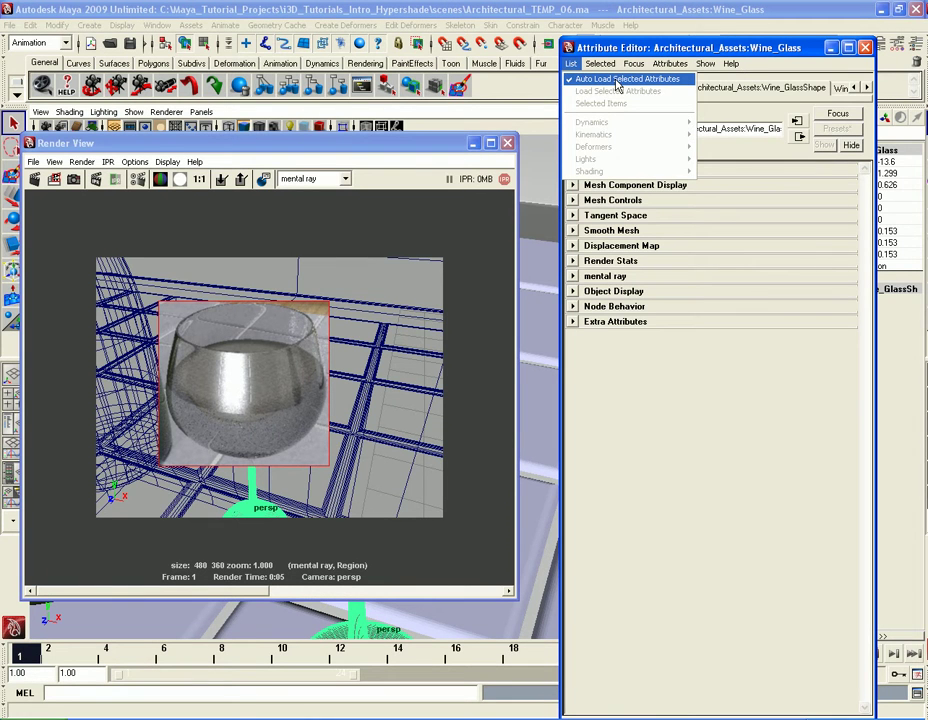
left_click(578, 80)
left_click_drag(690, 52, 690, 11)
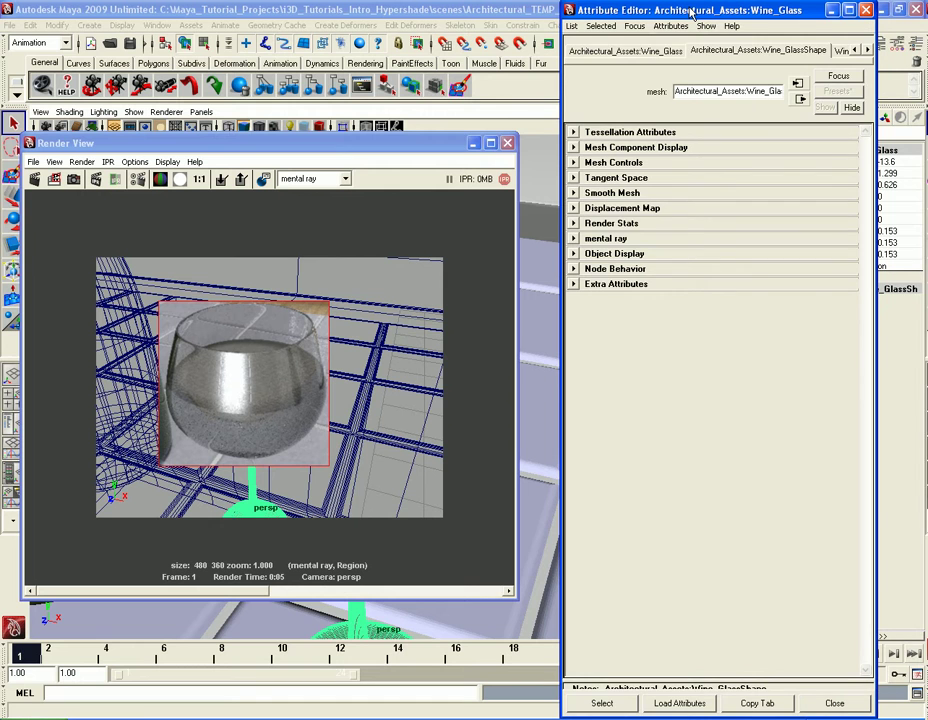
left_click(866, 49)
left_click(742, 50)
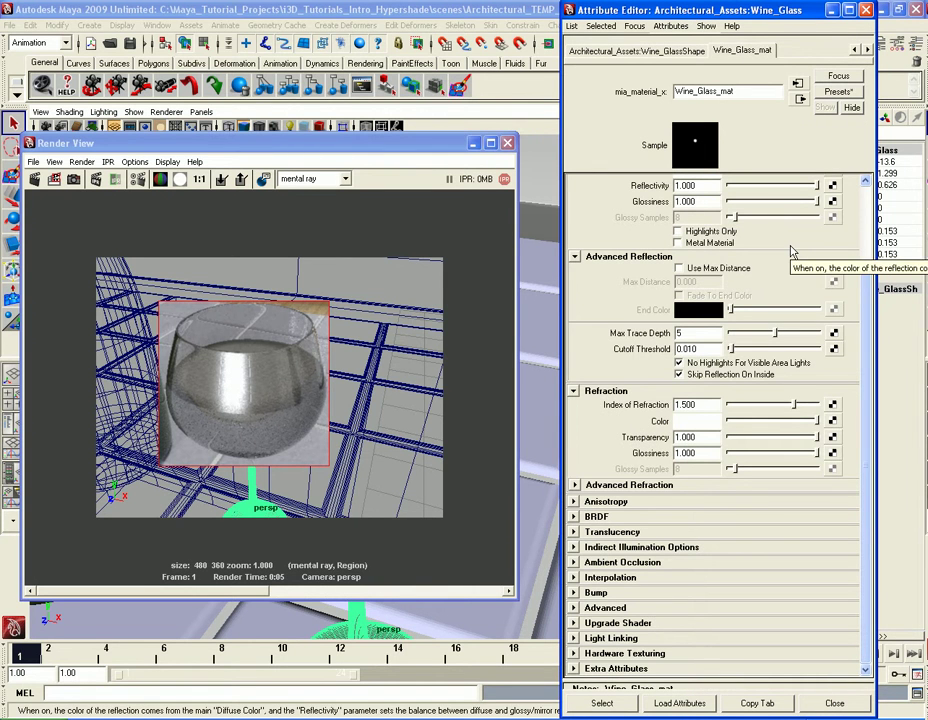
- Turn off Skip Reflection On Inside for the glass material and compare a new region render with the kept image
left_click(707, 377)
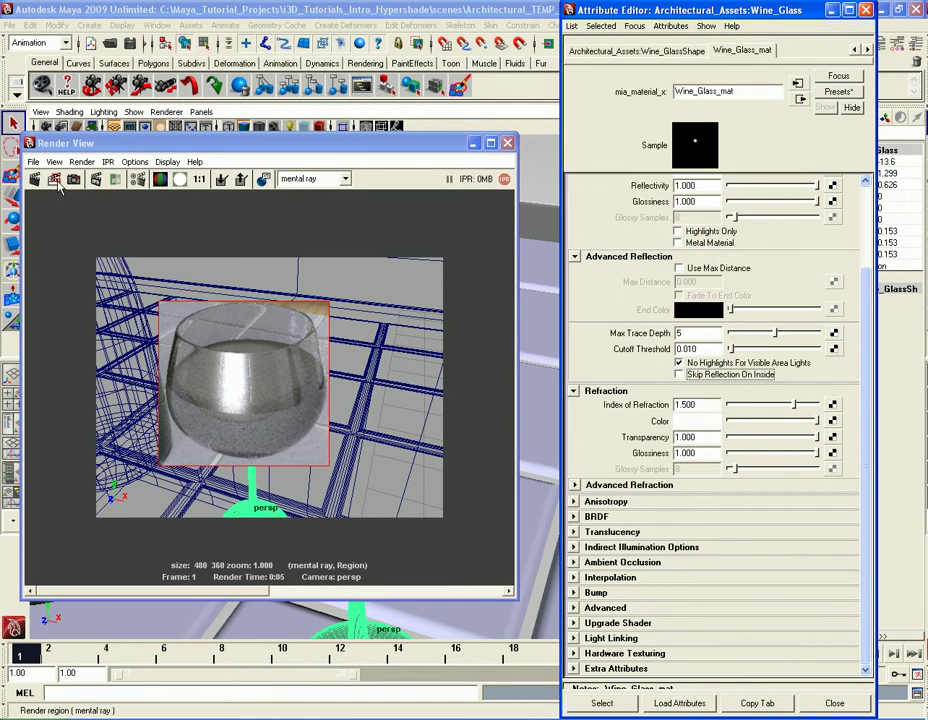
left_click(56, 181)
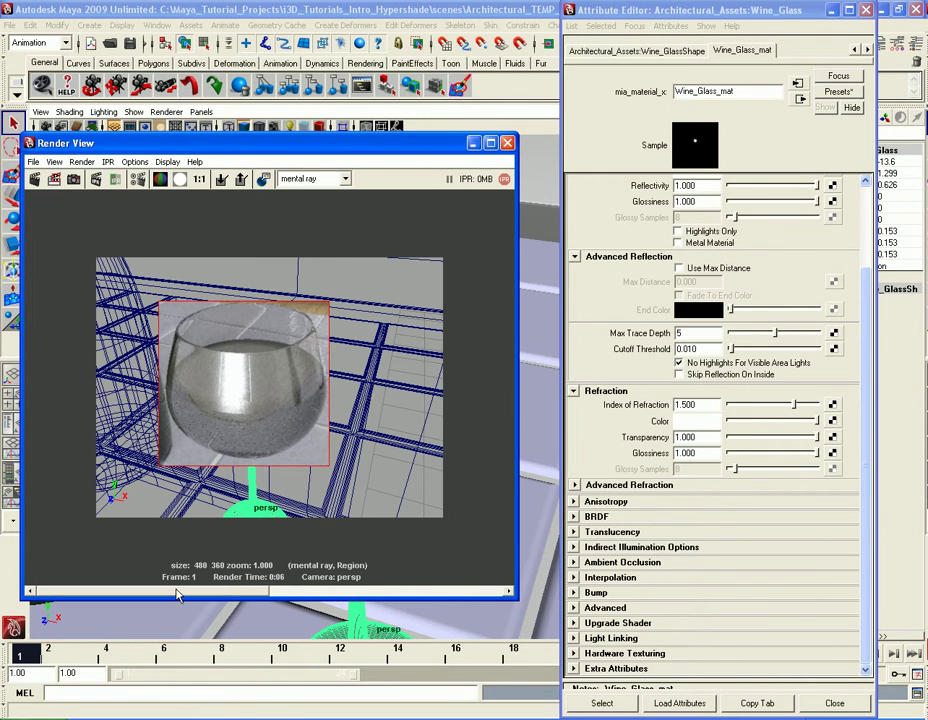
left_click_drag(177, 595, 418, 598)
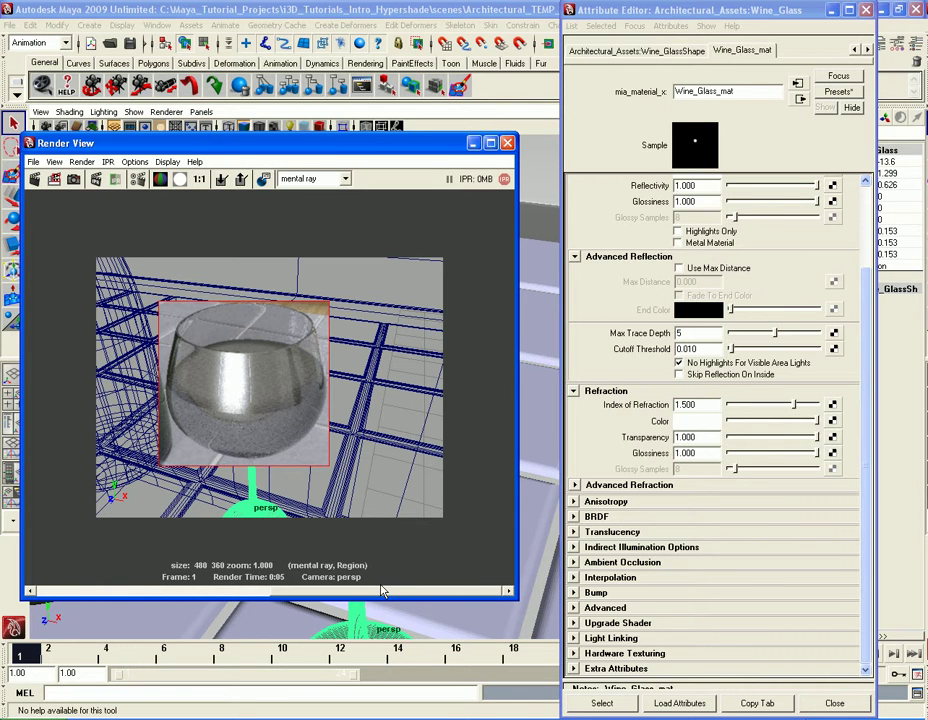
left_click_drag(402, 594, 259, 601)
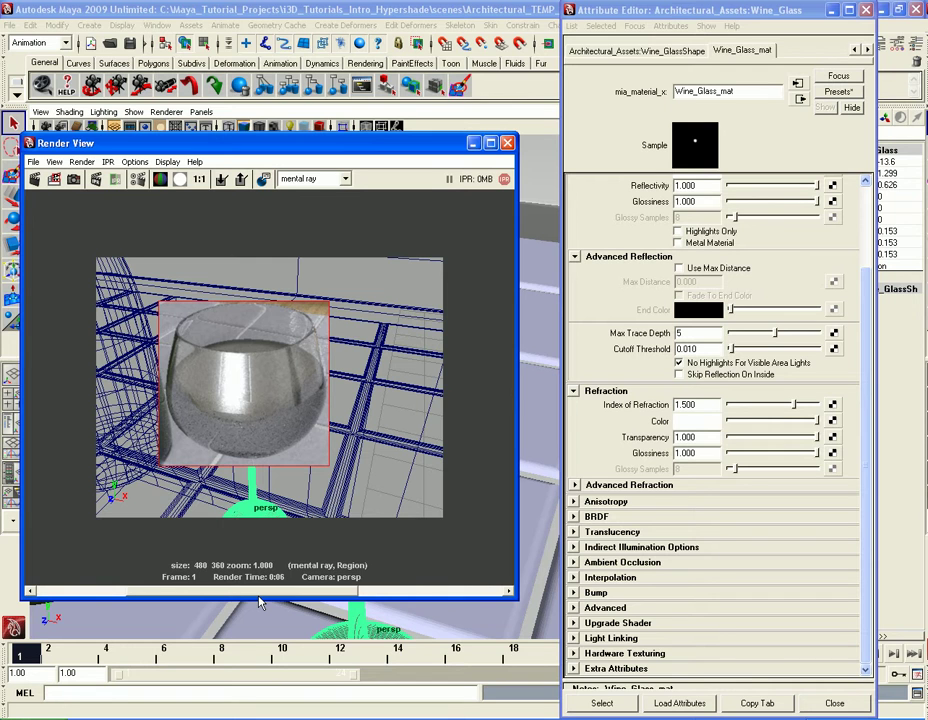
left_click_drag(259, 602, 198, 601)
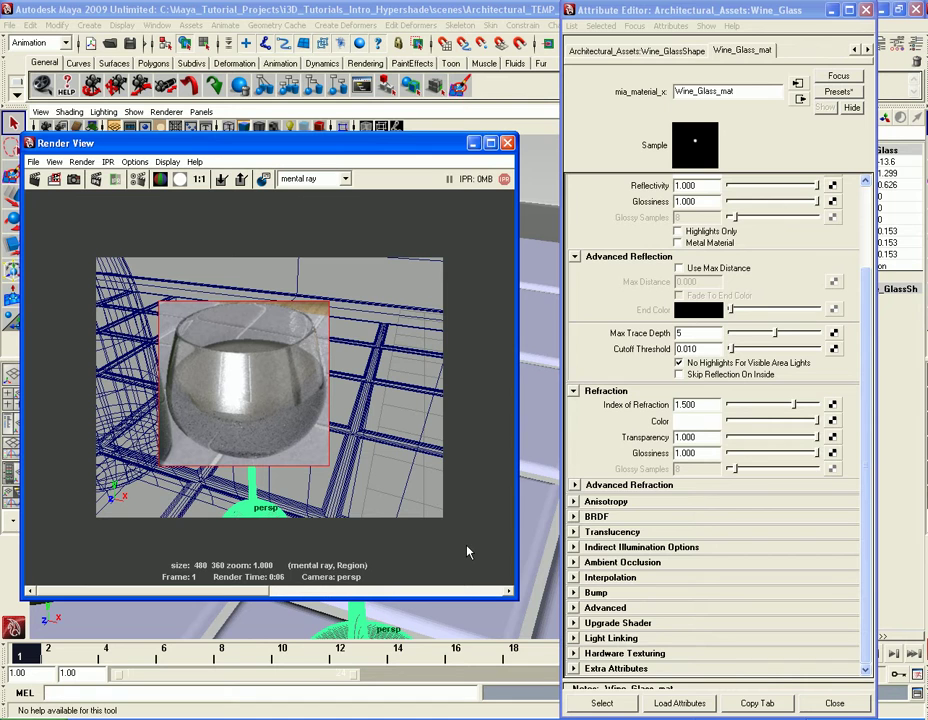
- Expand the glass material's BRDF attributes and enable Use Fresnel Reflection
left_click(685, 524)
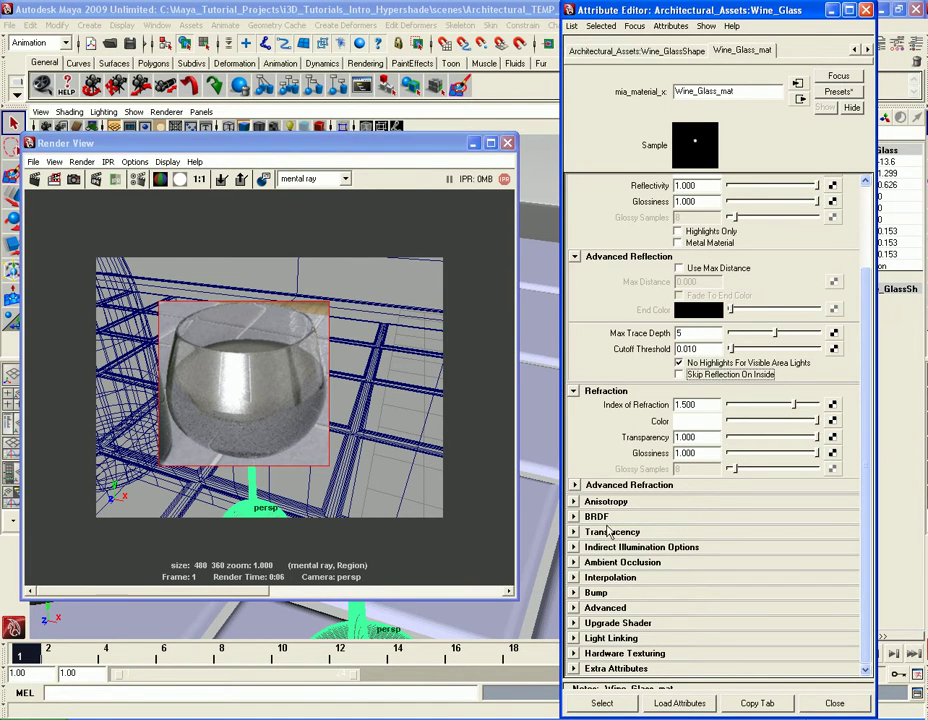
left_click(640, 516)
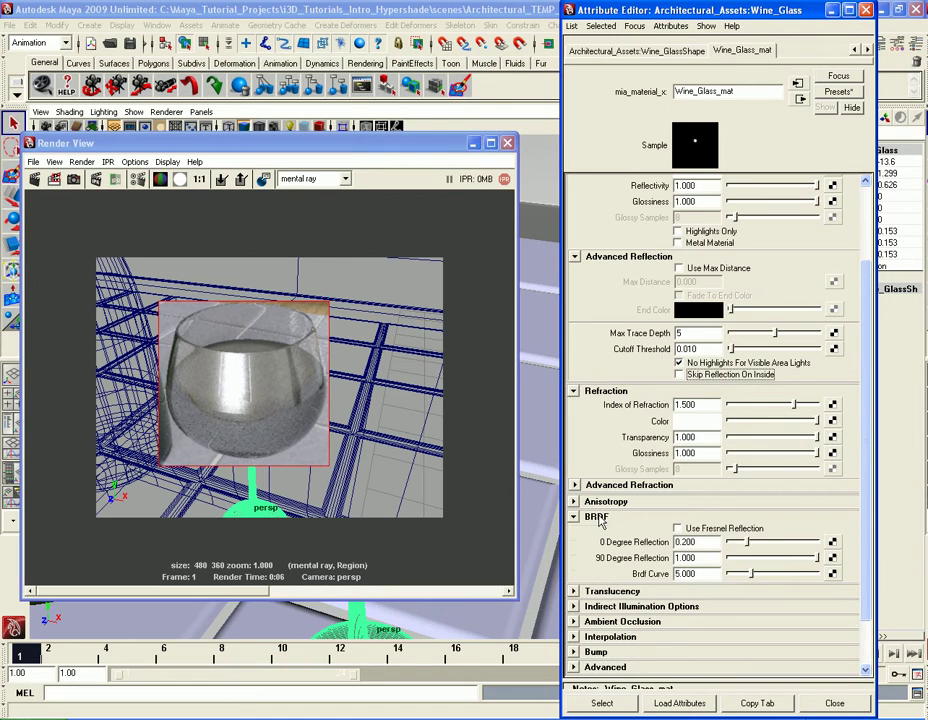
left_click(706, 529)
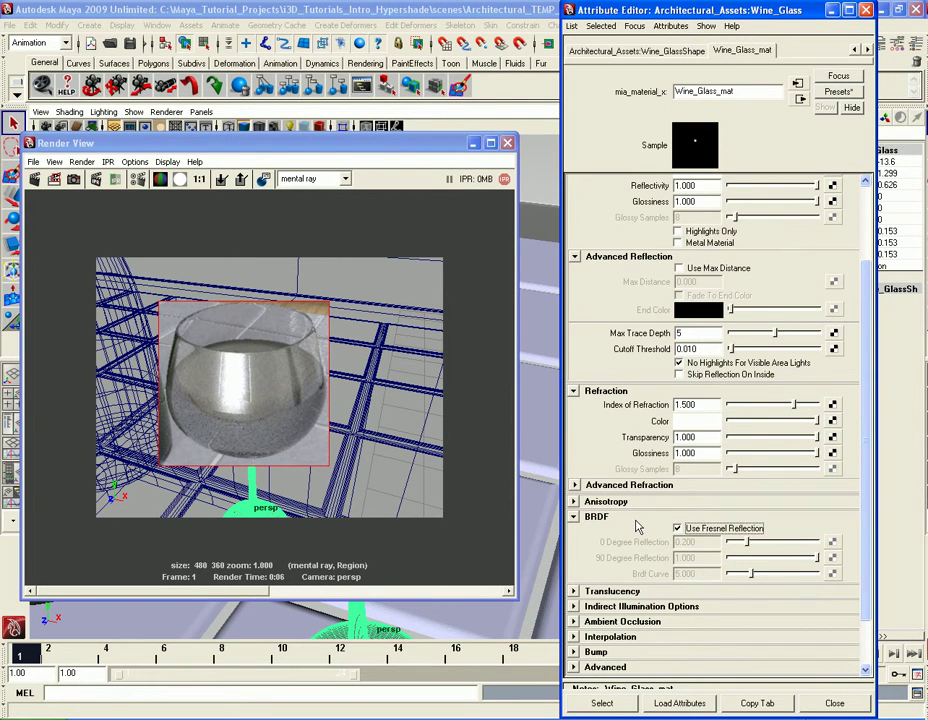
- Darken the glass material's diffuse color to an HSV value (V) of 0.1 and re-render the bowl region
scroll(862, 328, "up", 3)
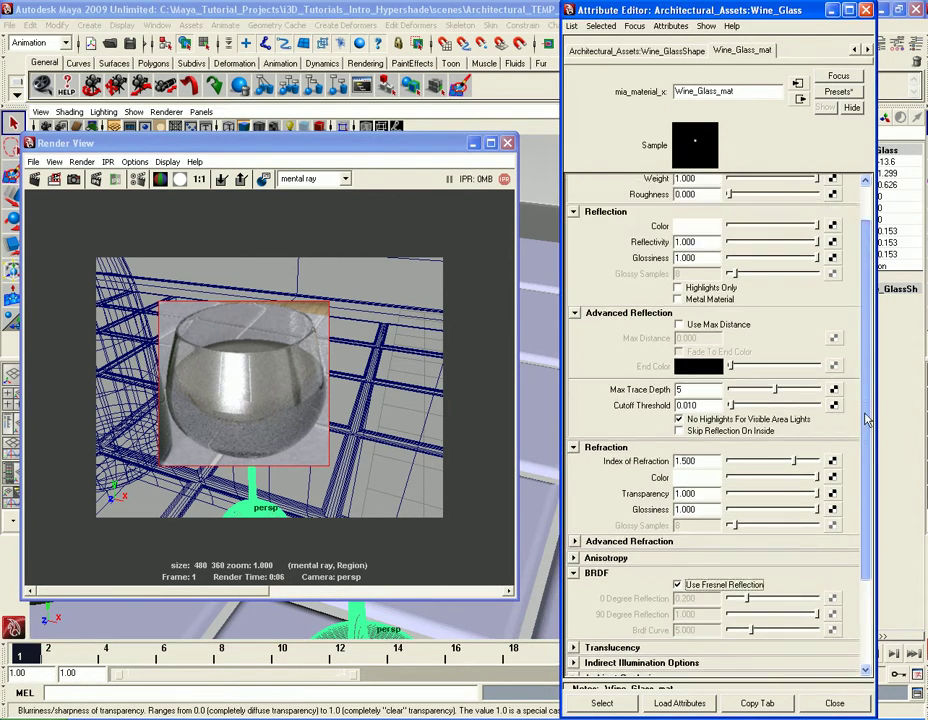
left_click(697, 208)
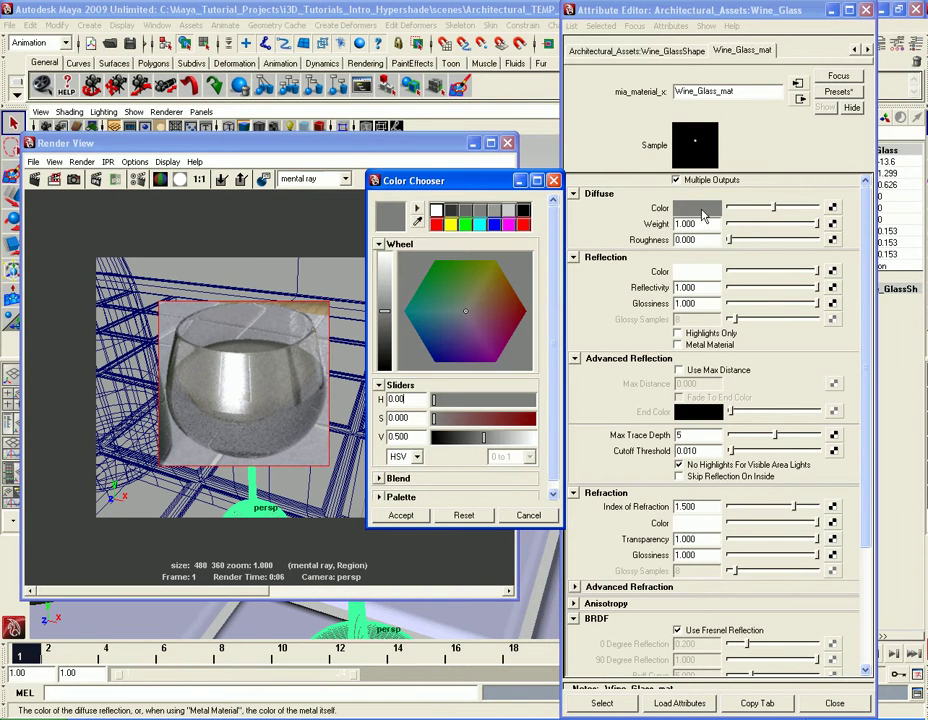
double_click(419, 437)
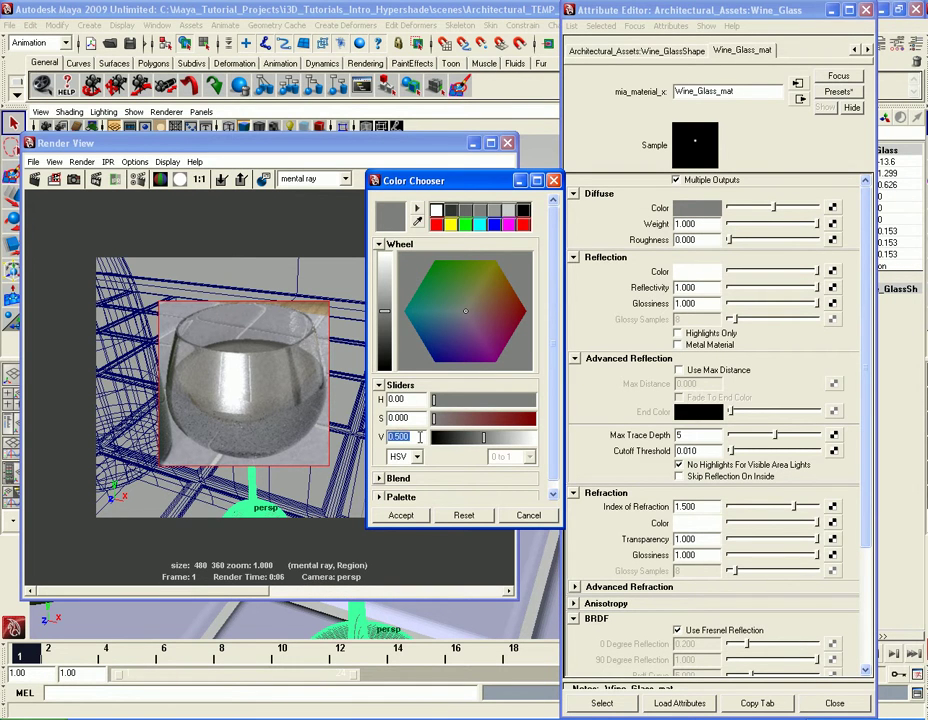
left_click(410, 456)
left_click(397, 485)
double_click(415, 437)
type("0.2")
key("Return")
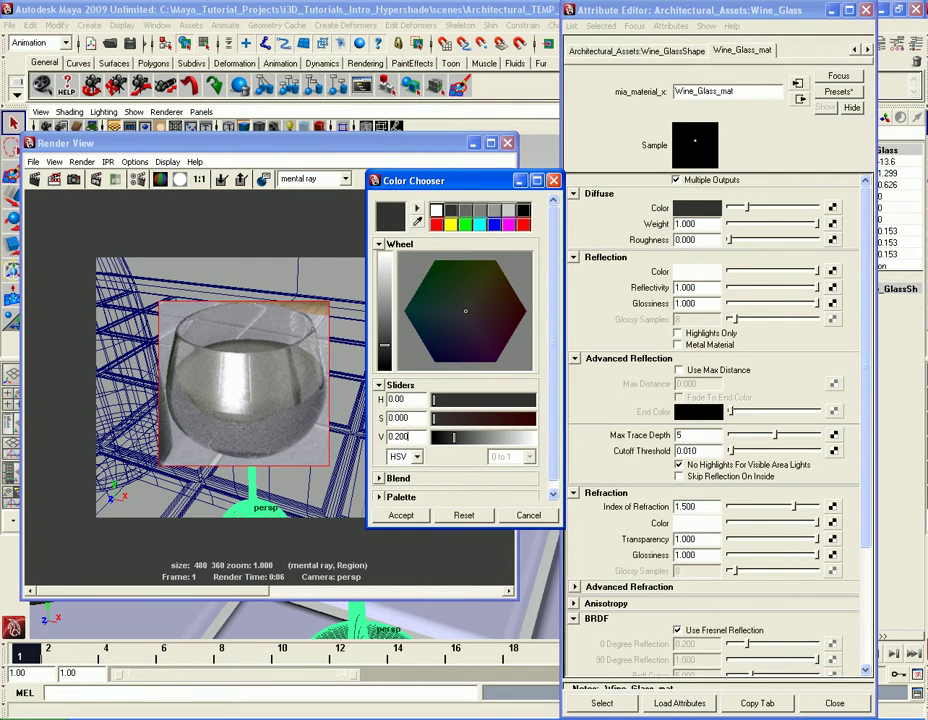
double_click(417, 437)
type("0.1")
key("Return")
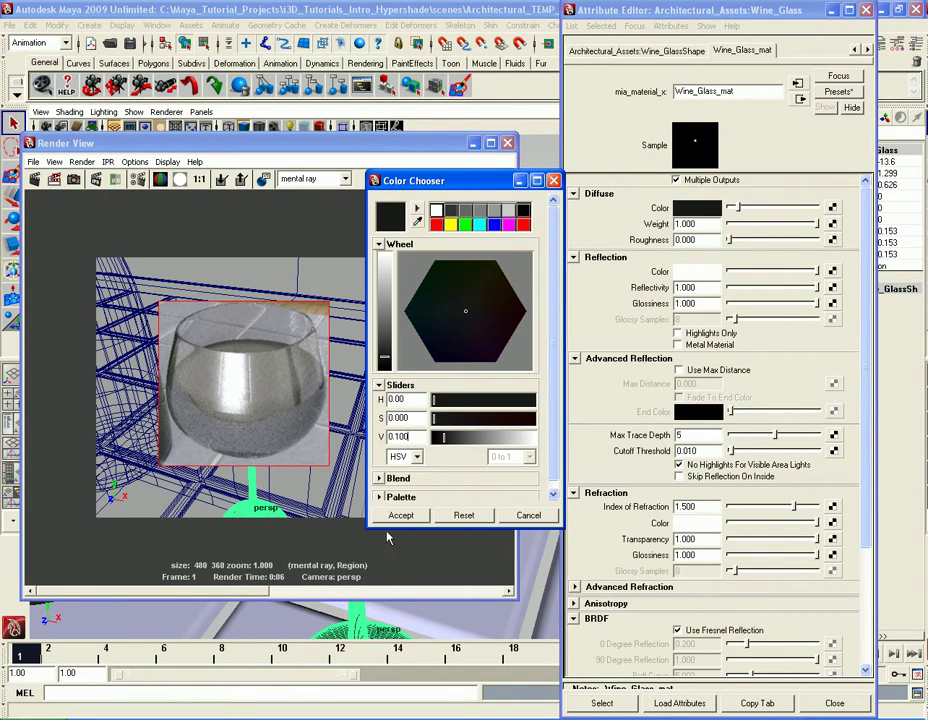
left_click(290, 378)
left_click(52, 181)
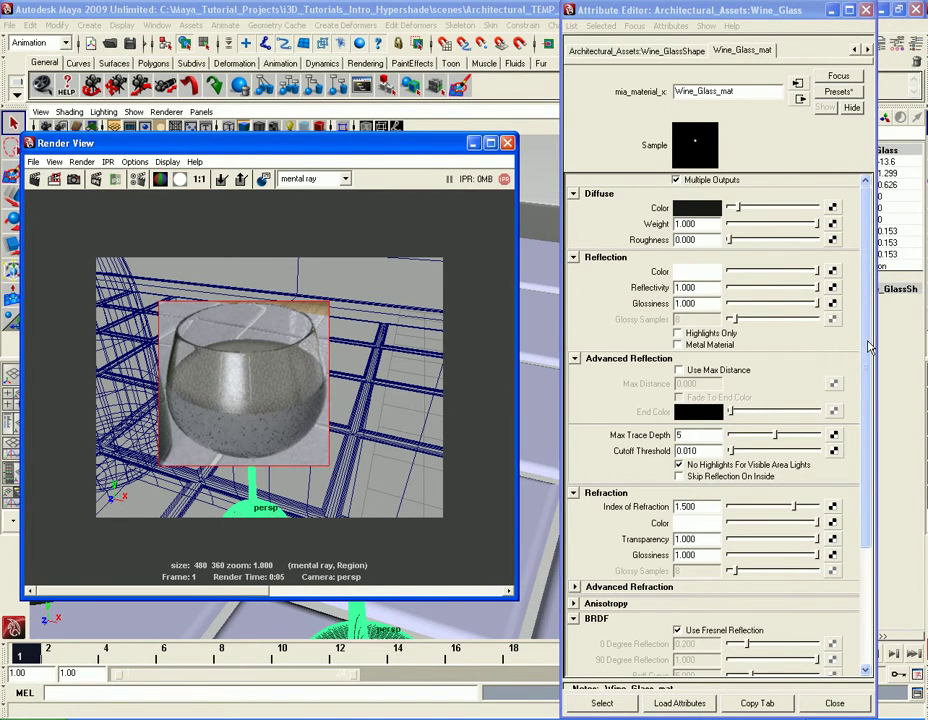
- Look over the glass material's ambient occlusion, diffuse, reflection and refraction settings
scroll(870, 468, "down", 1)
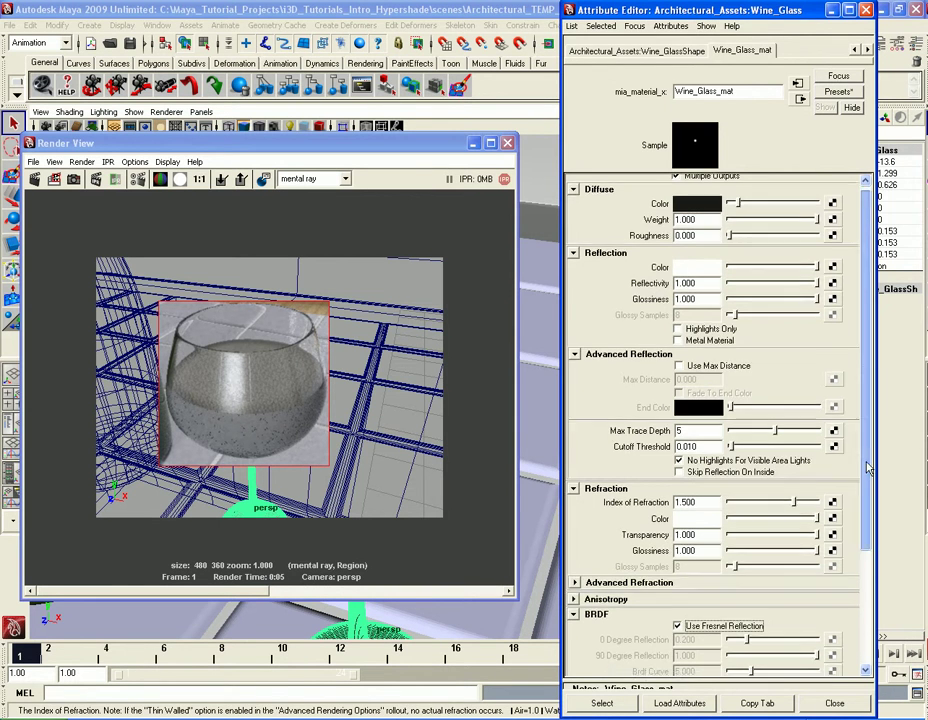
scroll(870, 468, "down", 5)
left_click(648, 565)
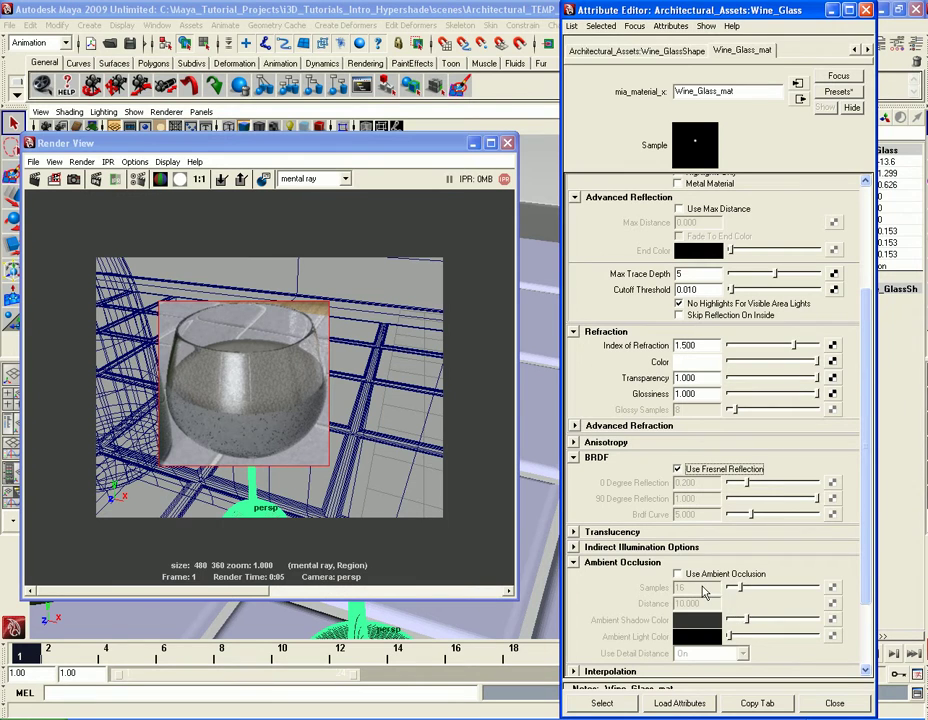
left_click(632, 563)
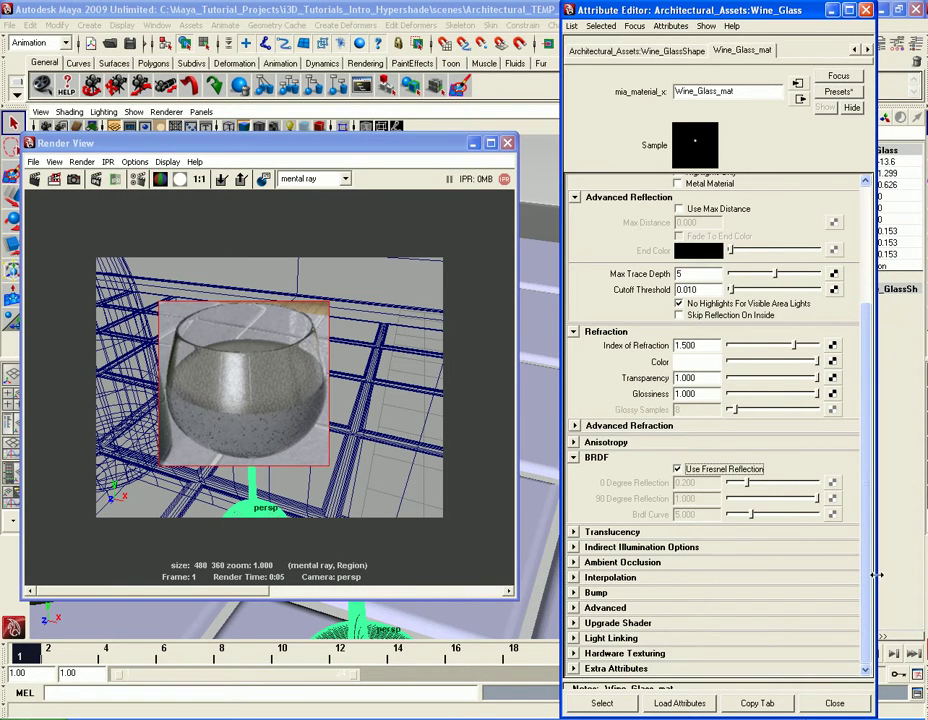
scroll(872, 470, "up", 3)
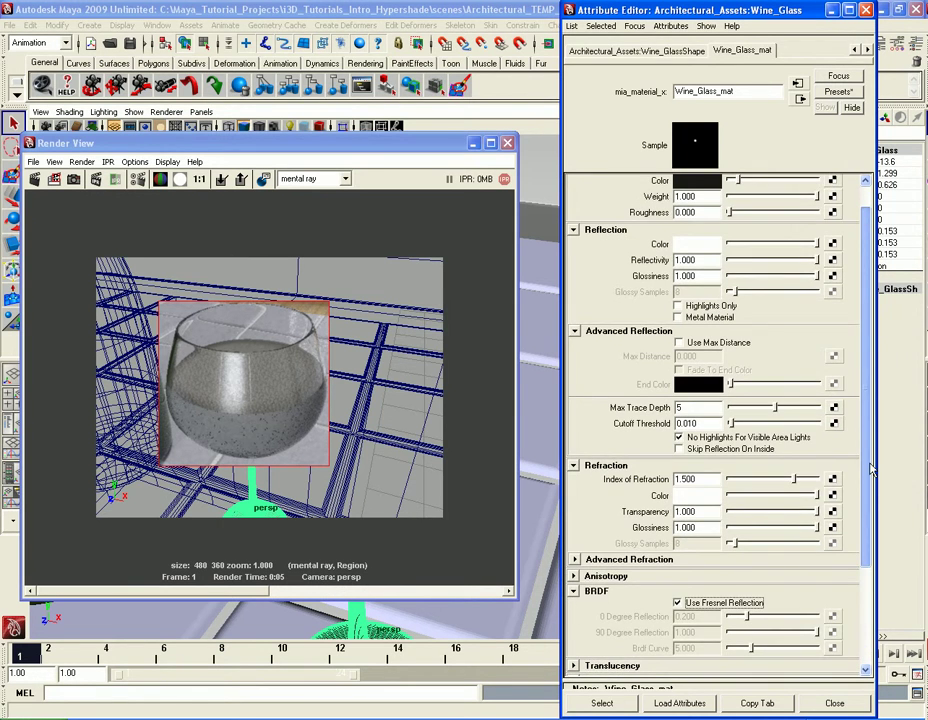
scroll(872, 470, "up", 1)
scroll(864, 445, "down", 1)
scroll(868, 428, "up", 1)
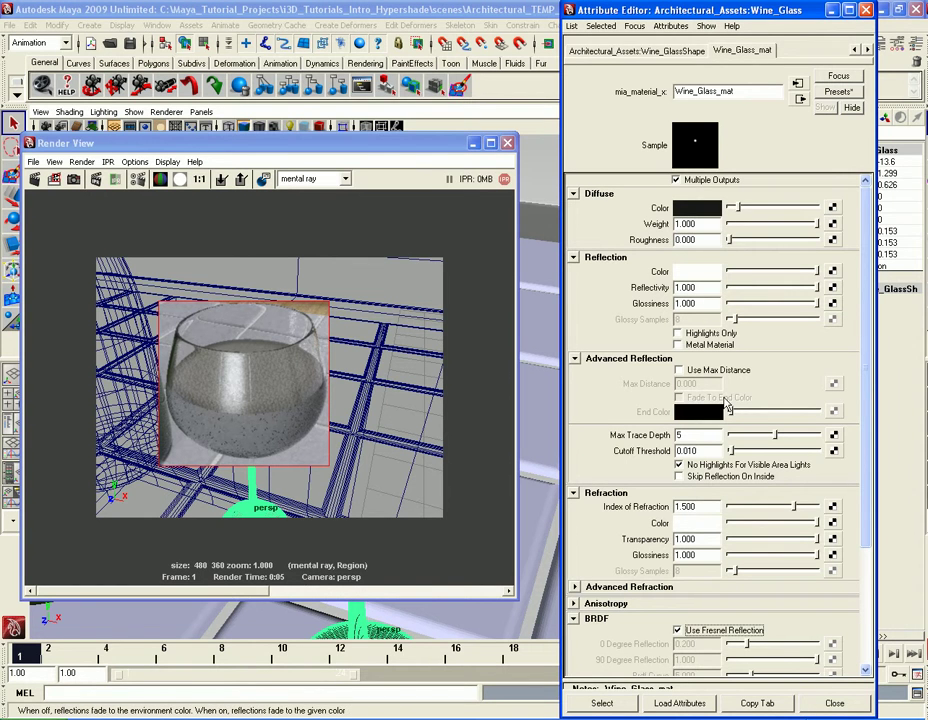
scroll(871, 378, "down", 1)
scroll(871, 378, "up", 1)
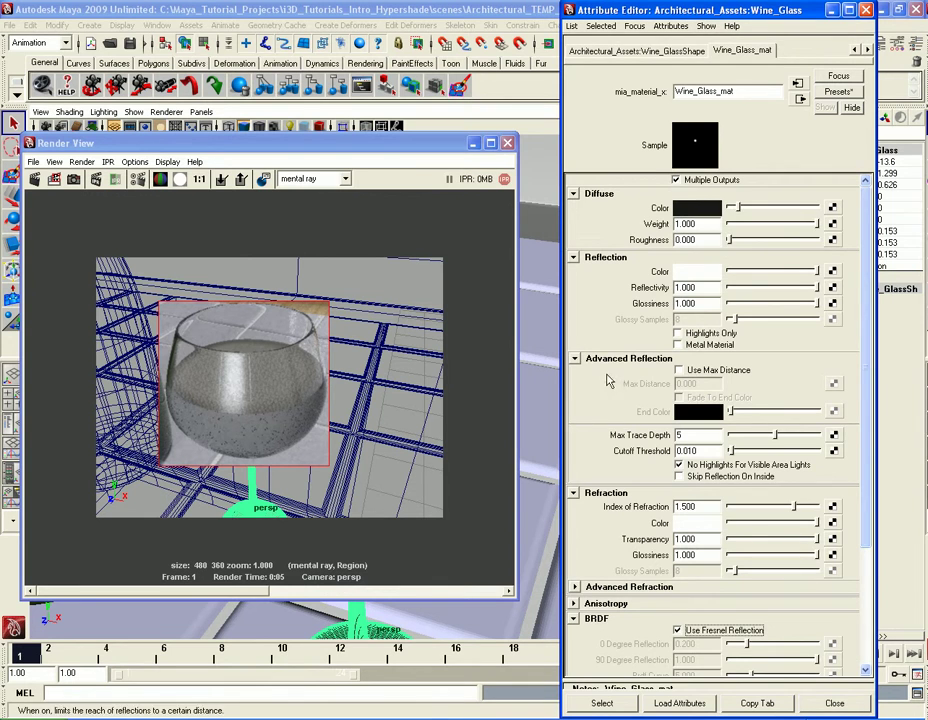
scroll(648, 327, "down", 1)
- Collapse the material's Diffuse, Reflection and BRDF attributes and examine its refraction and advanced refraction settings
left_click(626, 304)
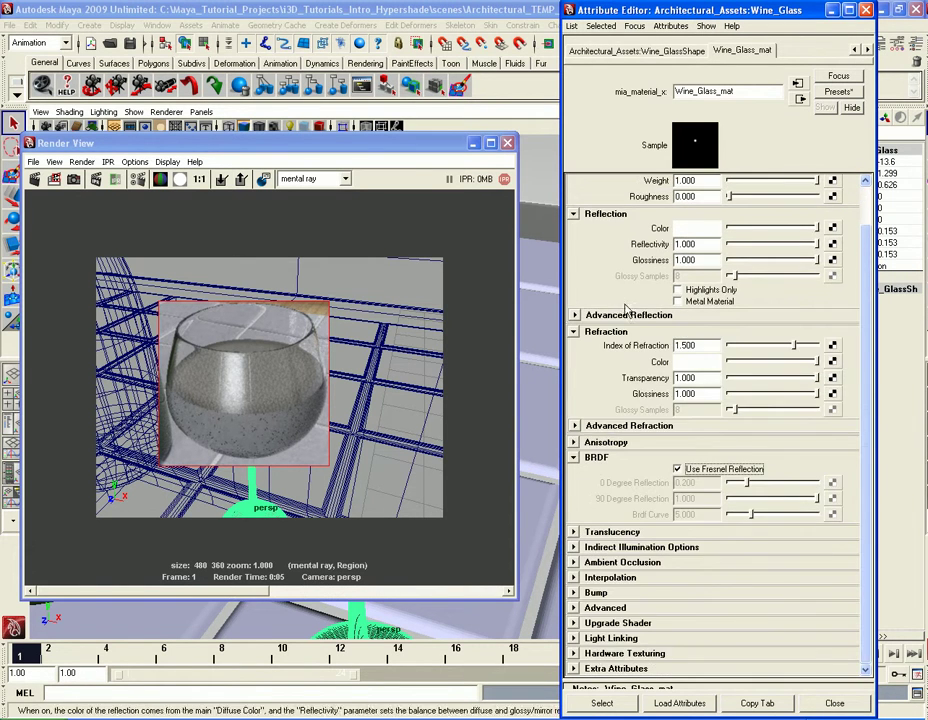
left_click(606, 214)
left_click(600, 193)
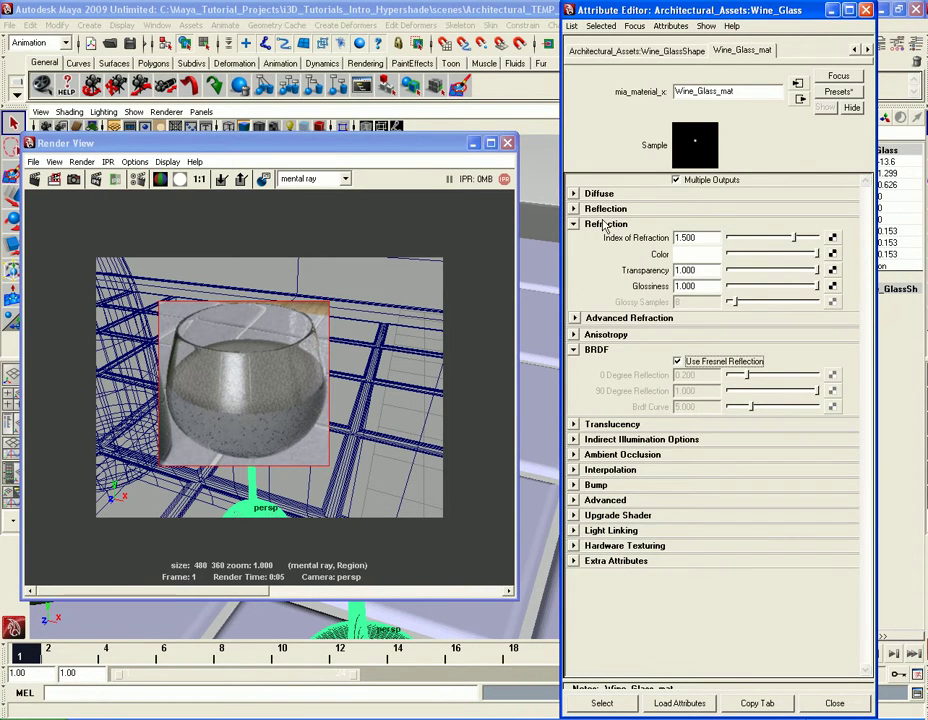
left_click(596, 349)
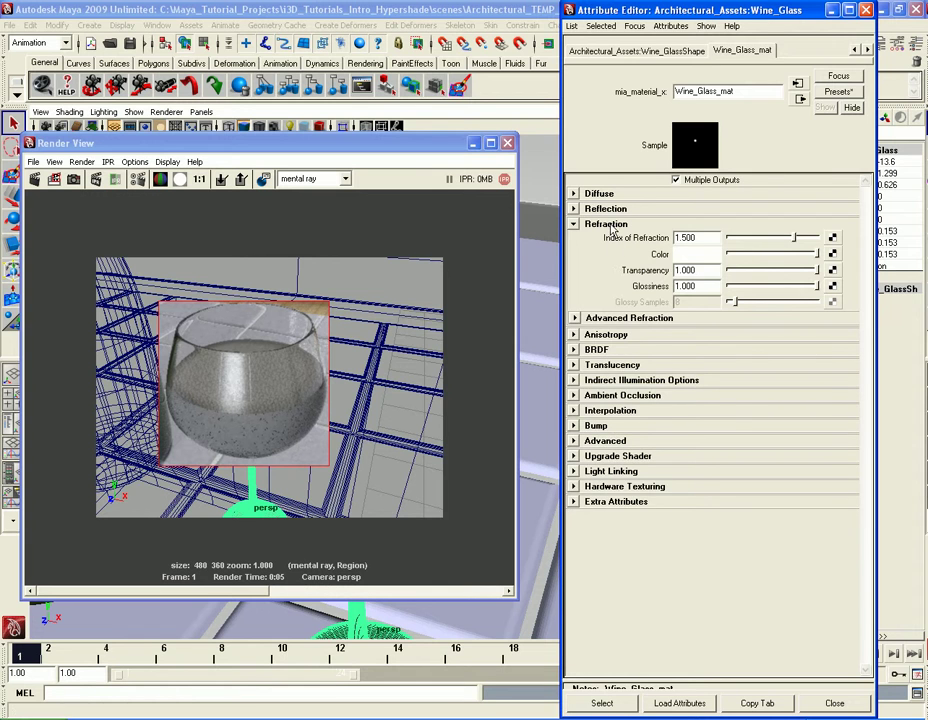
left_click(620, 317)
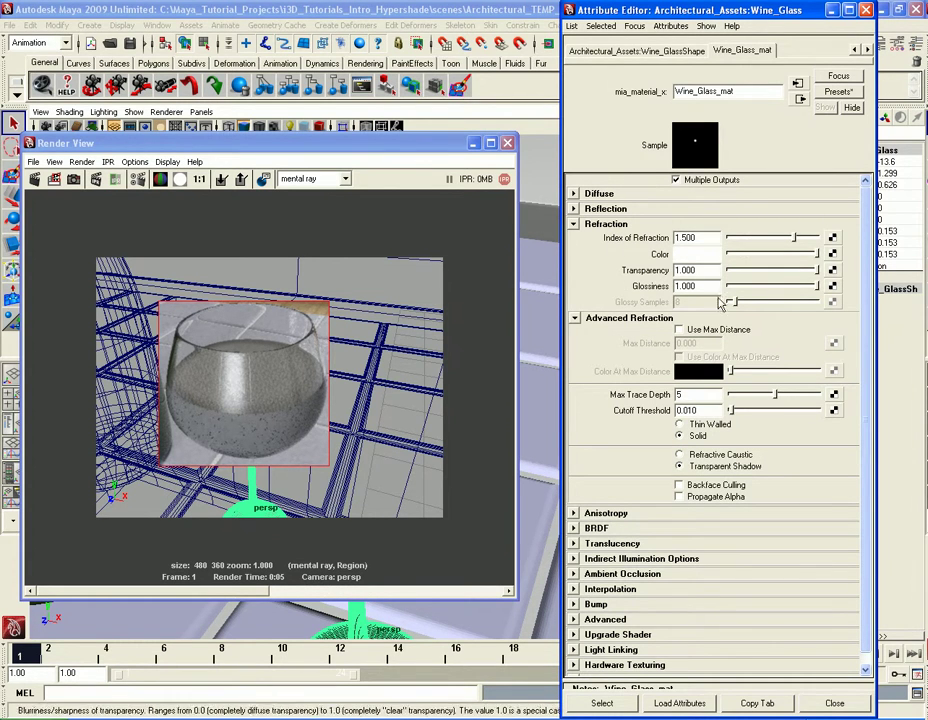
double_click(712, 238)
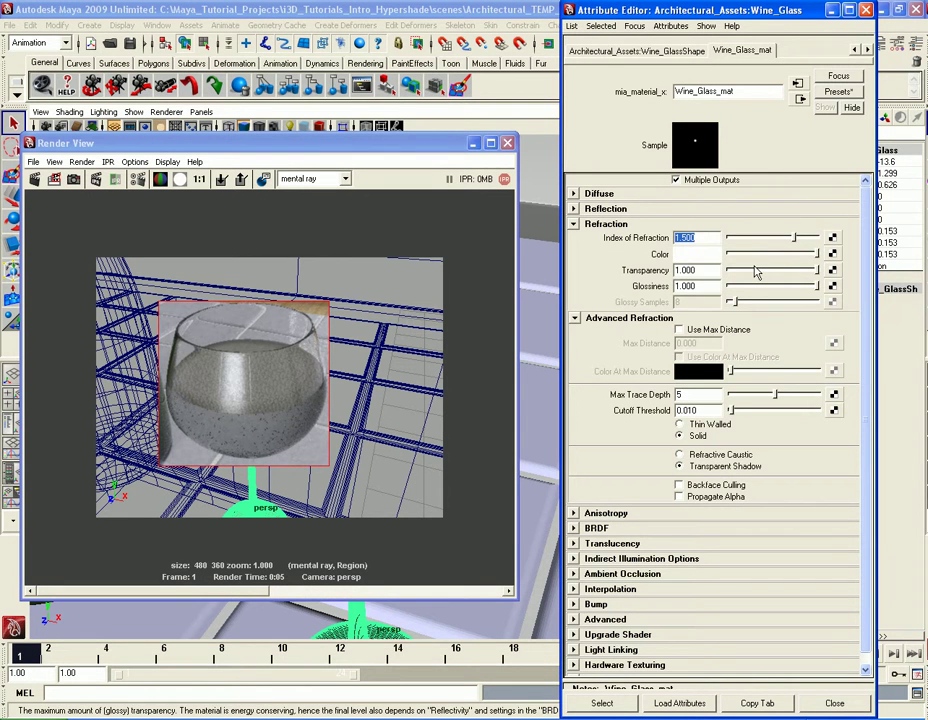
double_click(700, 270)
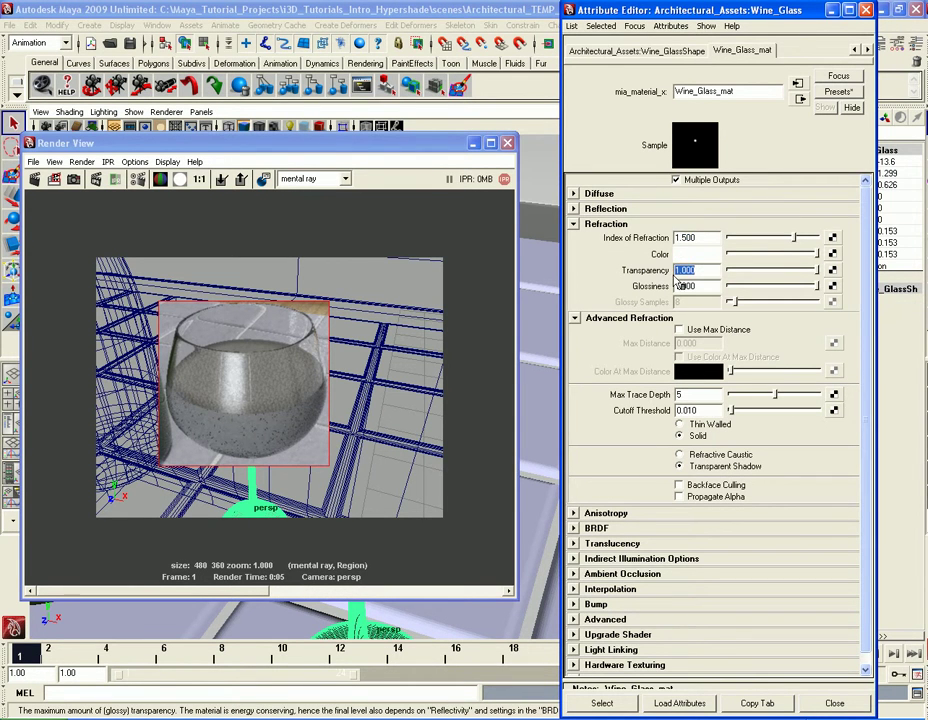